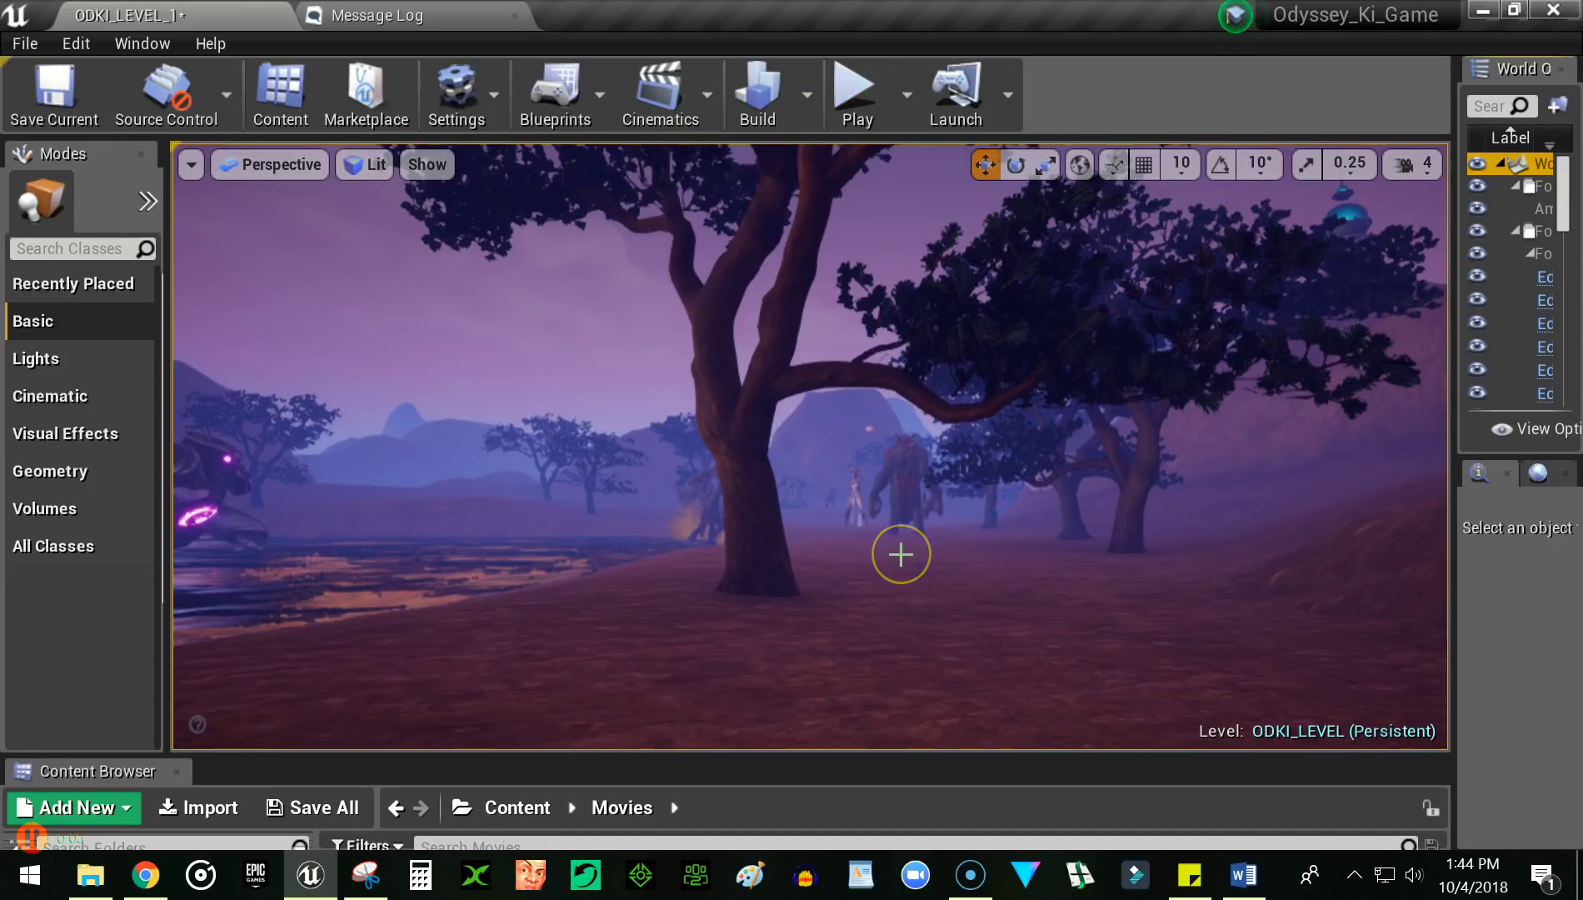
# Set the viewport camera speed to 7
pyautogui.moveTo(900, 553); pyautogui.dragTo(897, 585)
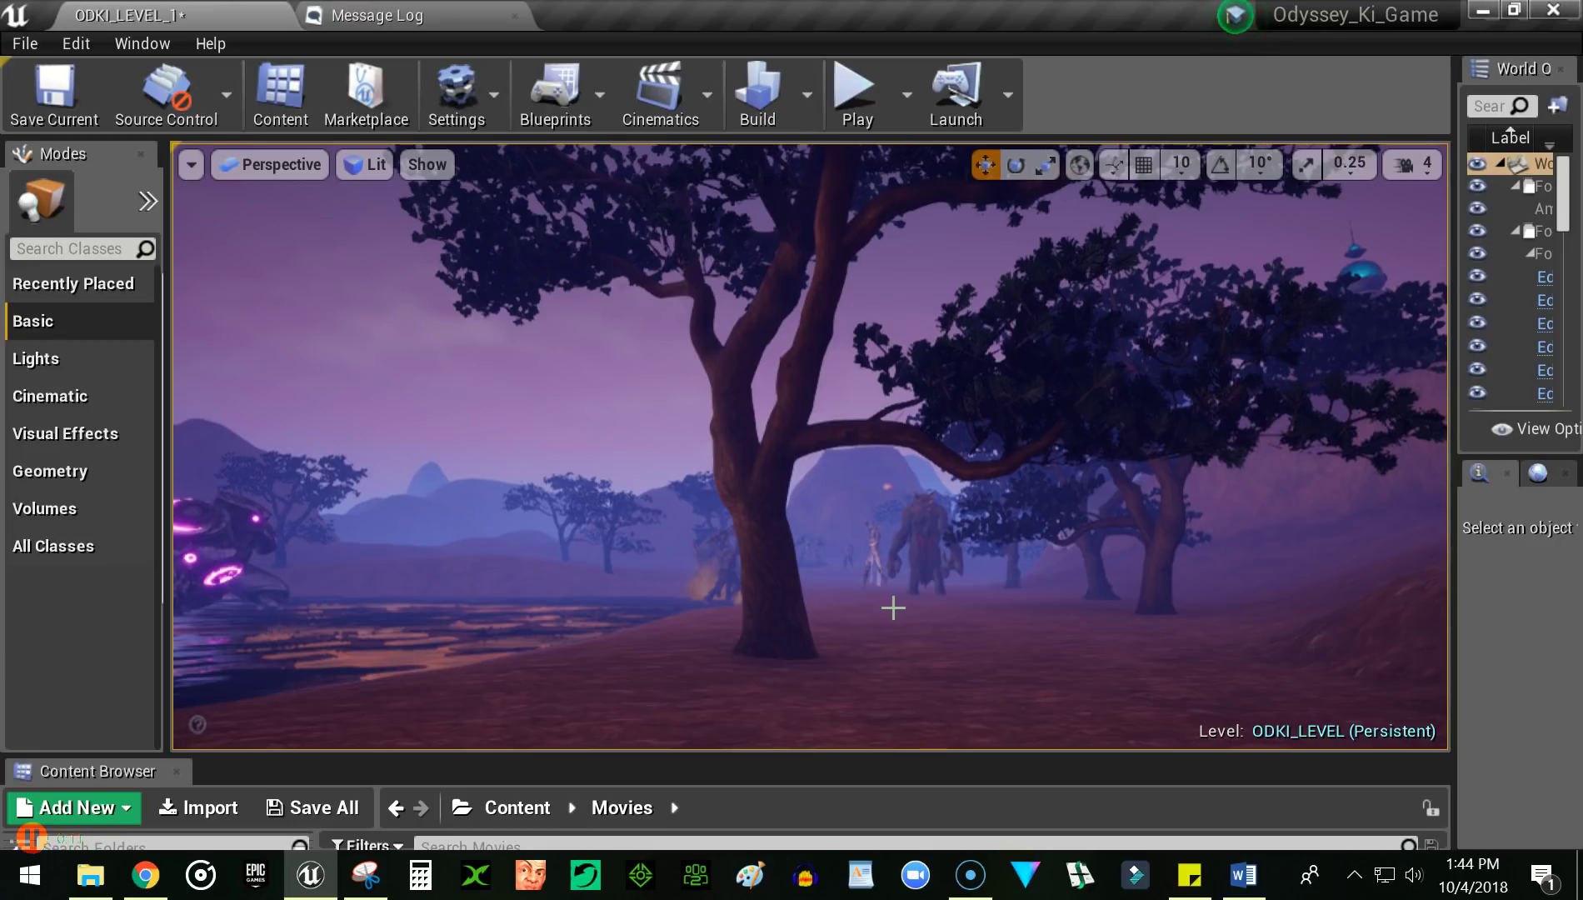
pyautogui.moveTo(886, 604); pyautogui.dragTo(913, 698)
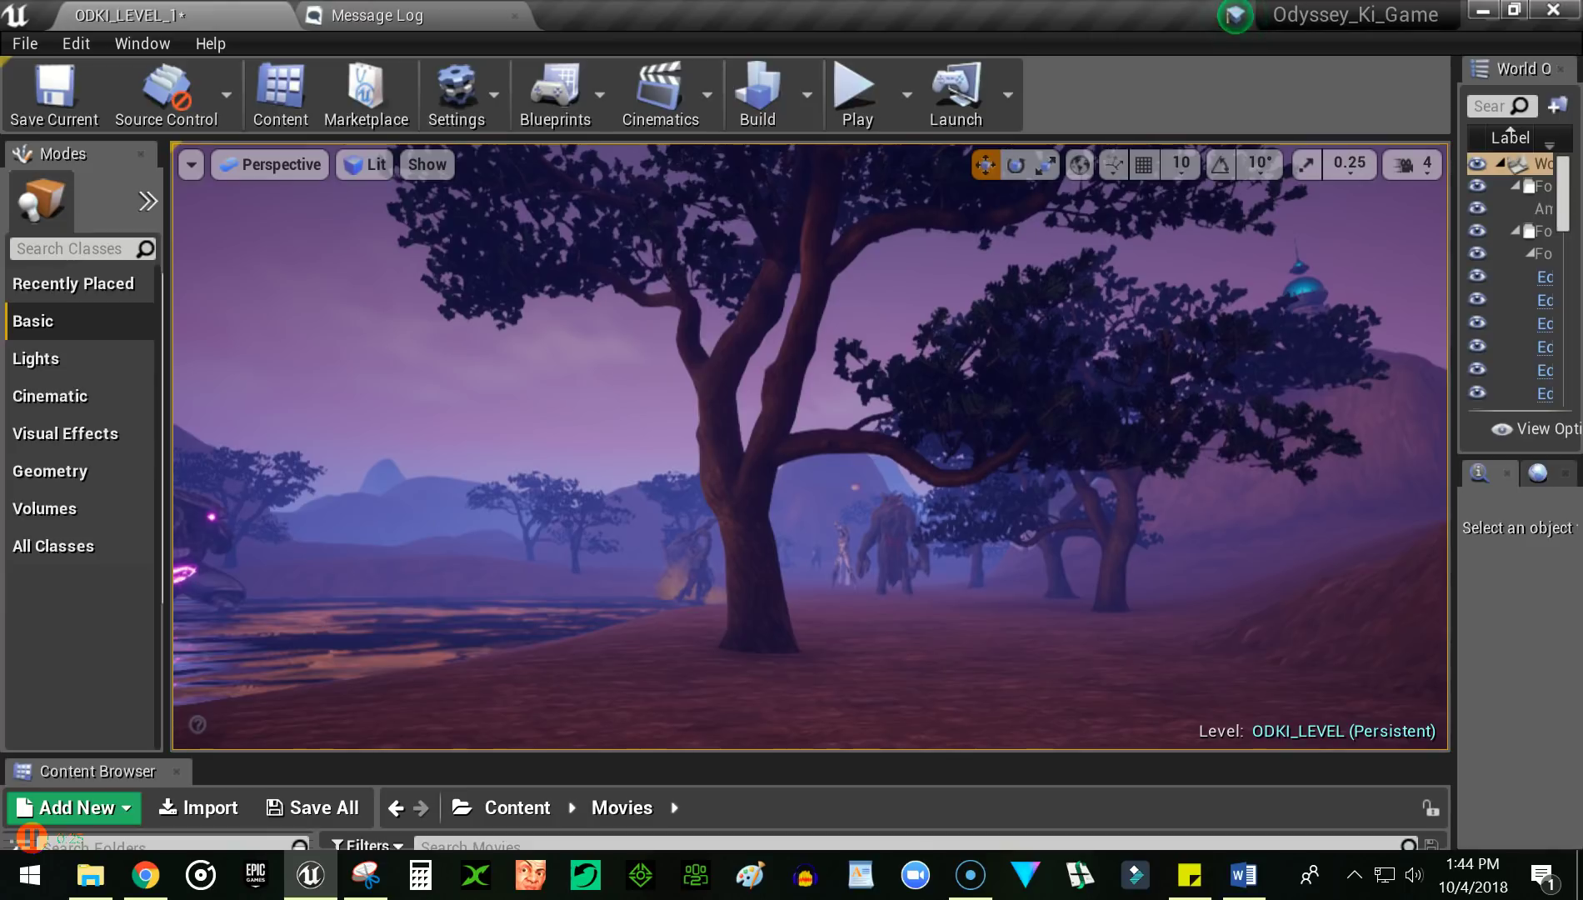
pyautogui.moveTo(913, 698); pyautogui.dragTo(942, 703)
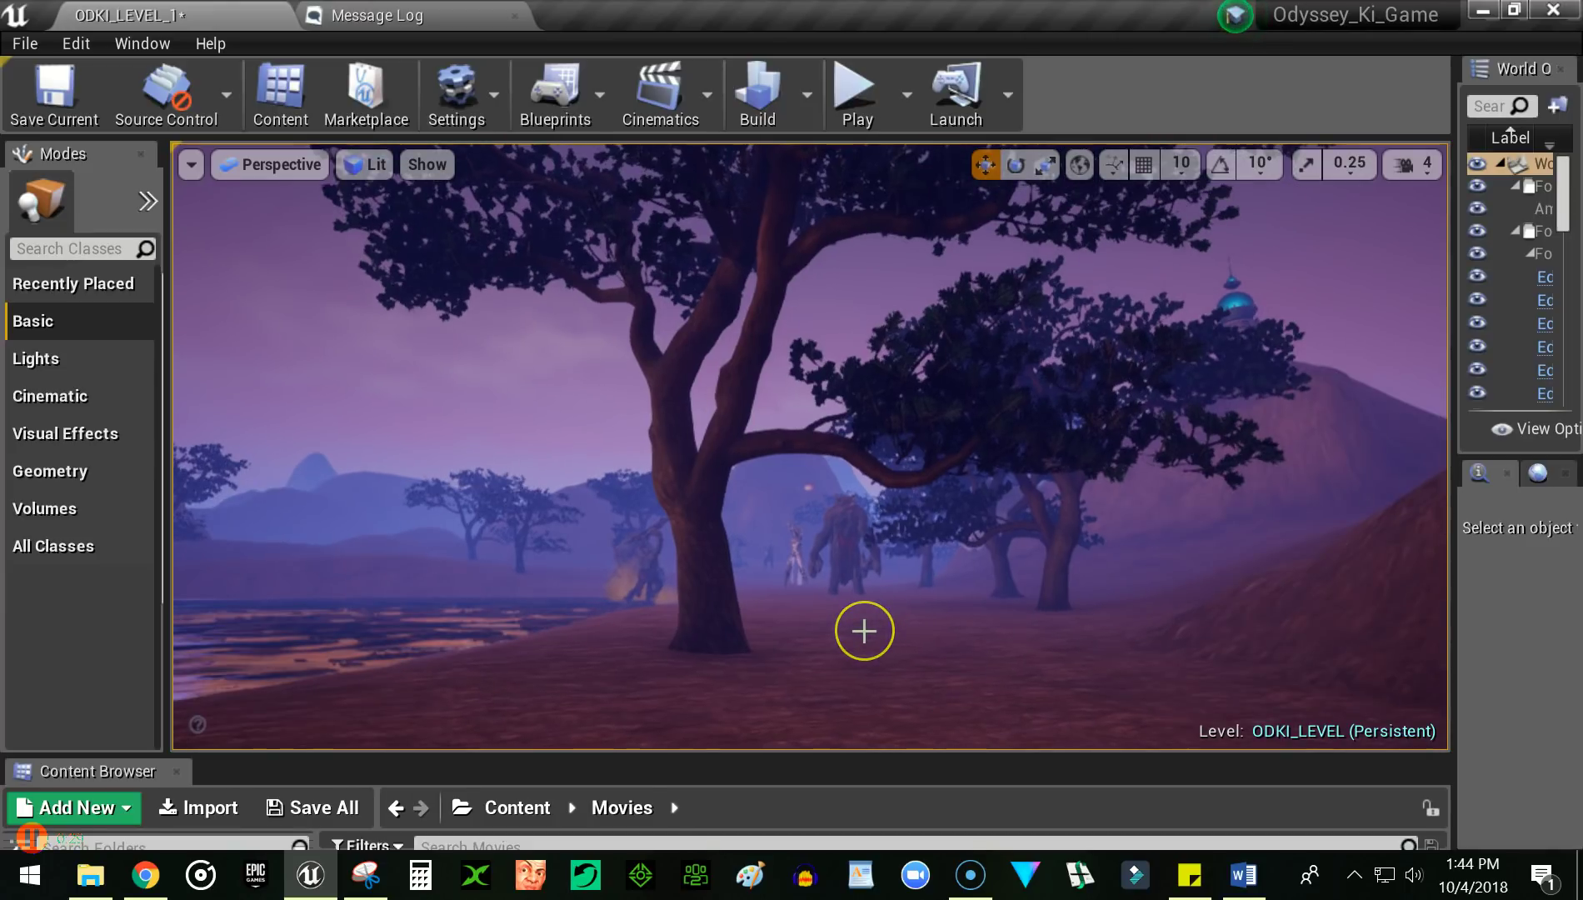
pyautogui.moveTo(864, 631)
pyautogui.mouseDown()
pyautogui.moveTo(890, 631)
pyautogui.moveTo(868, 627)
pyautogui.mouseUp()
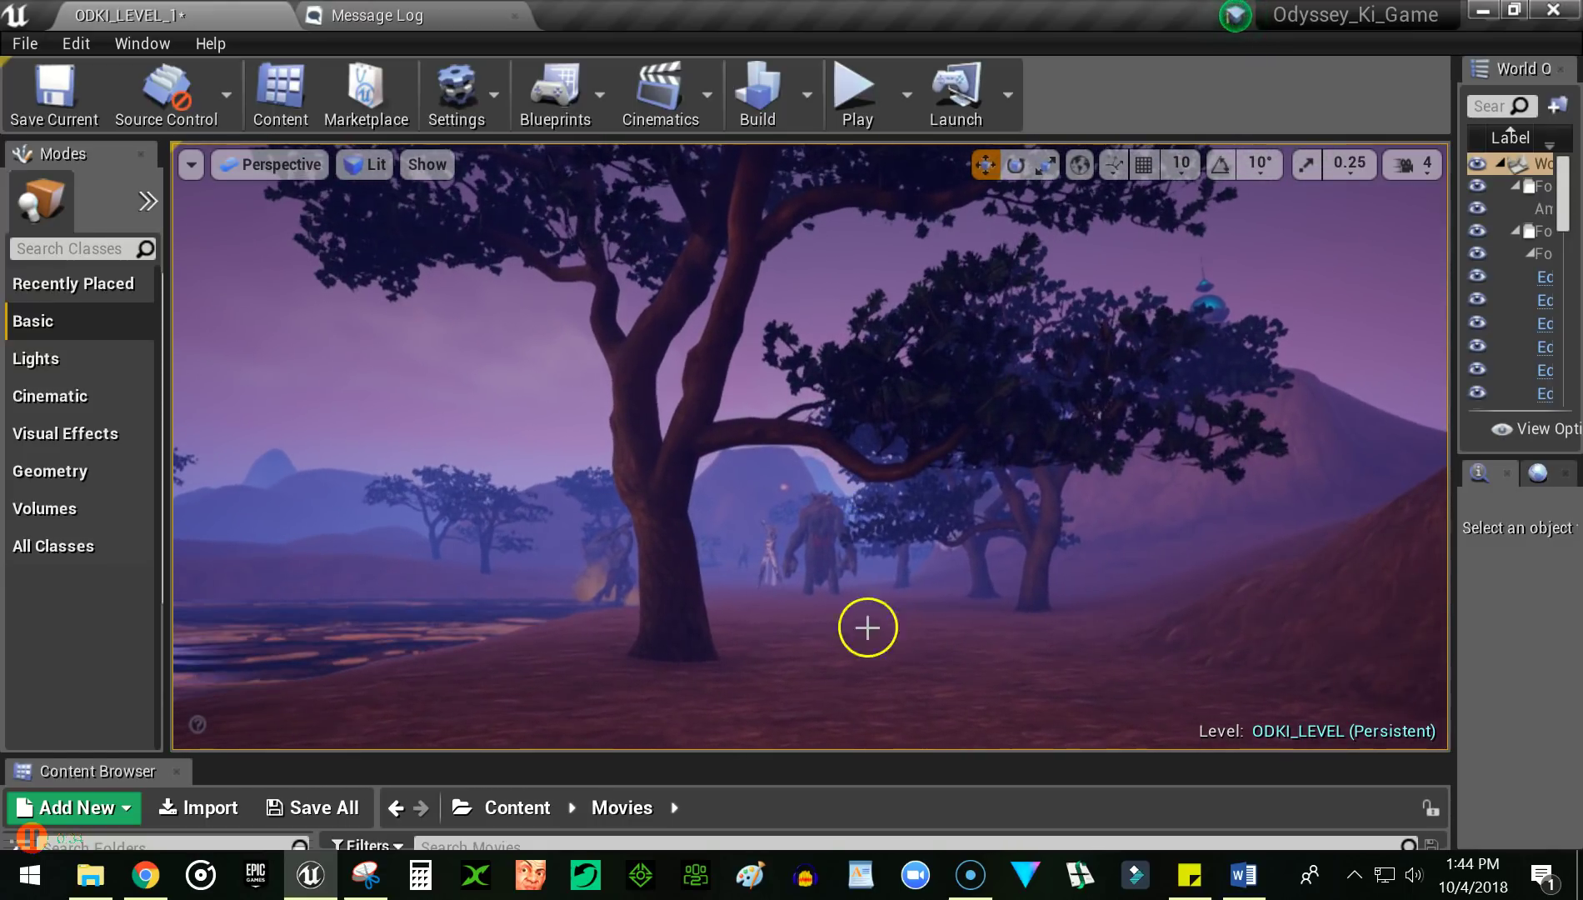
pyautogui.click(1429, 164)
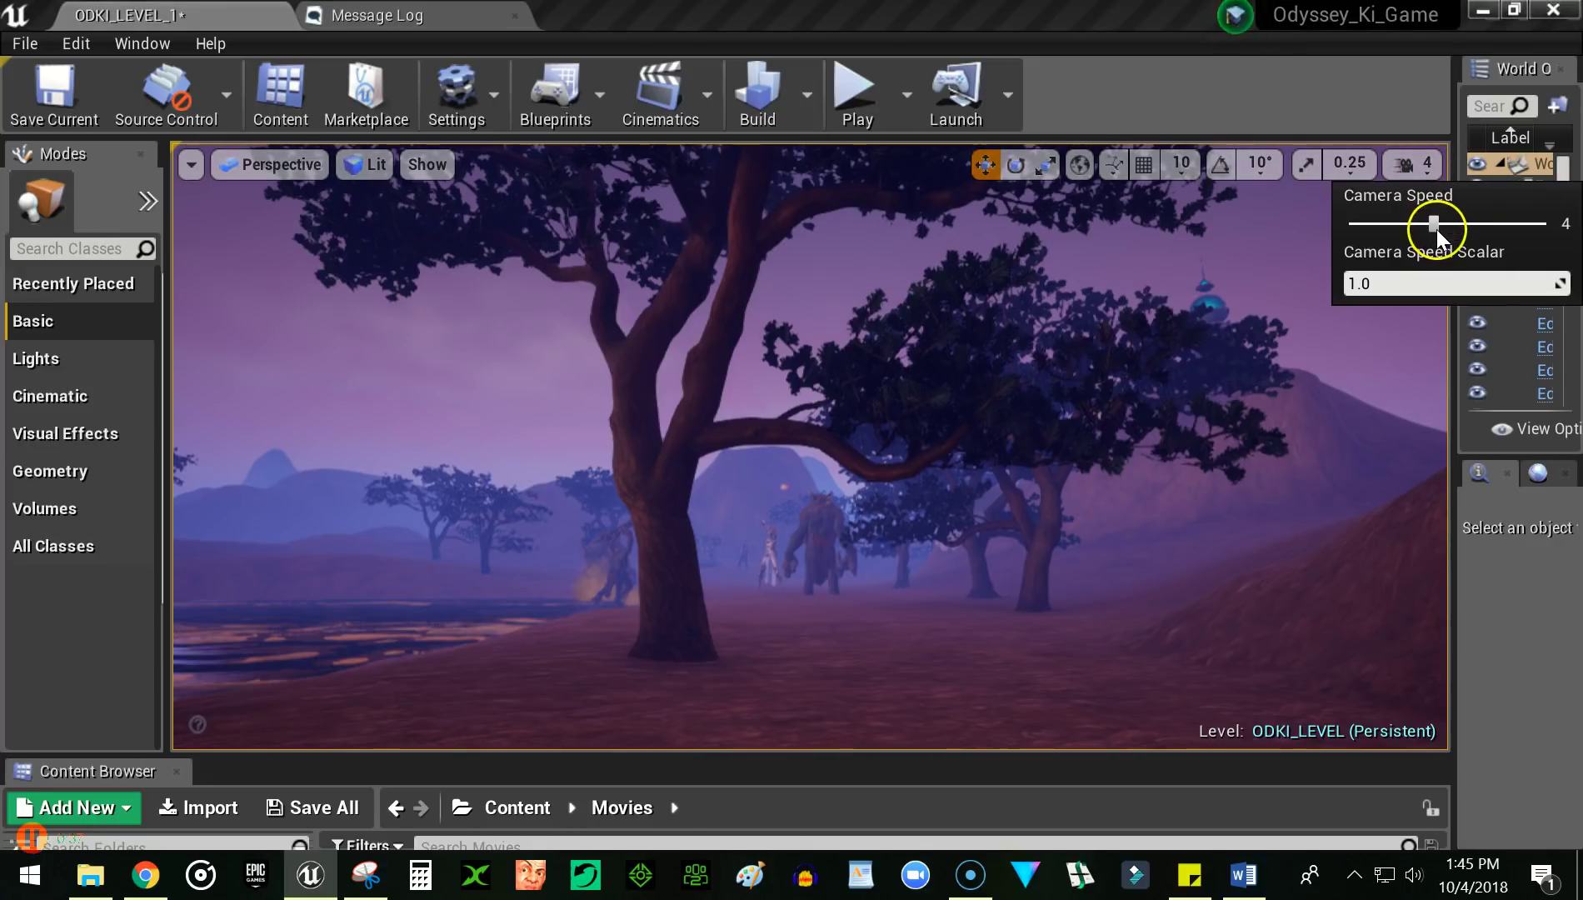
pyautogui.moveTo(1435, 227); pyautogui.dragTo(1464, 239)
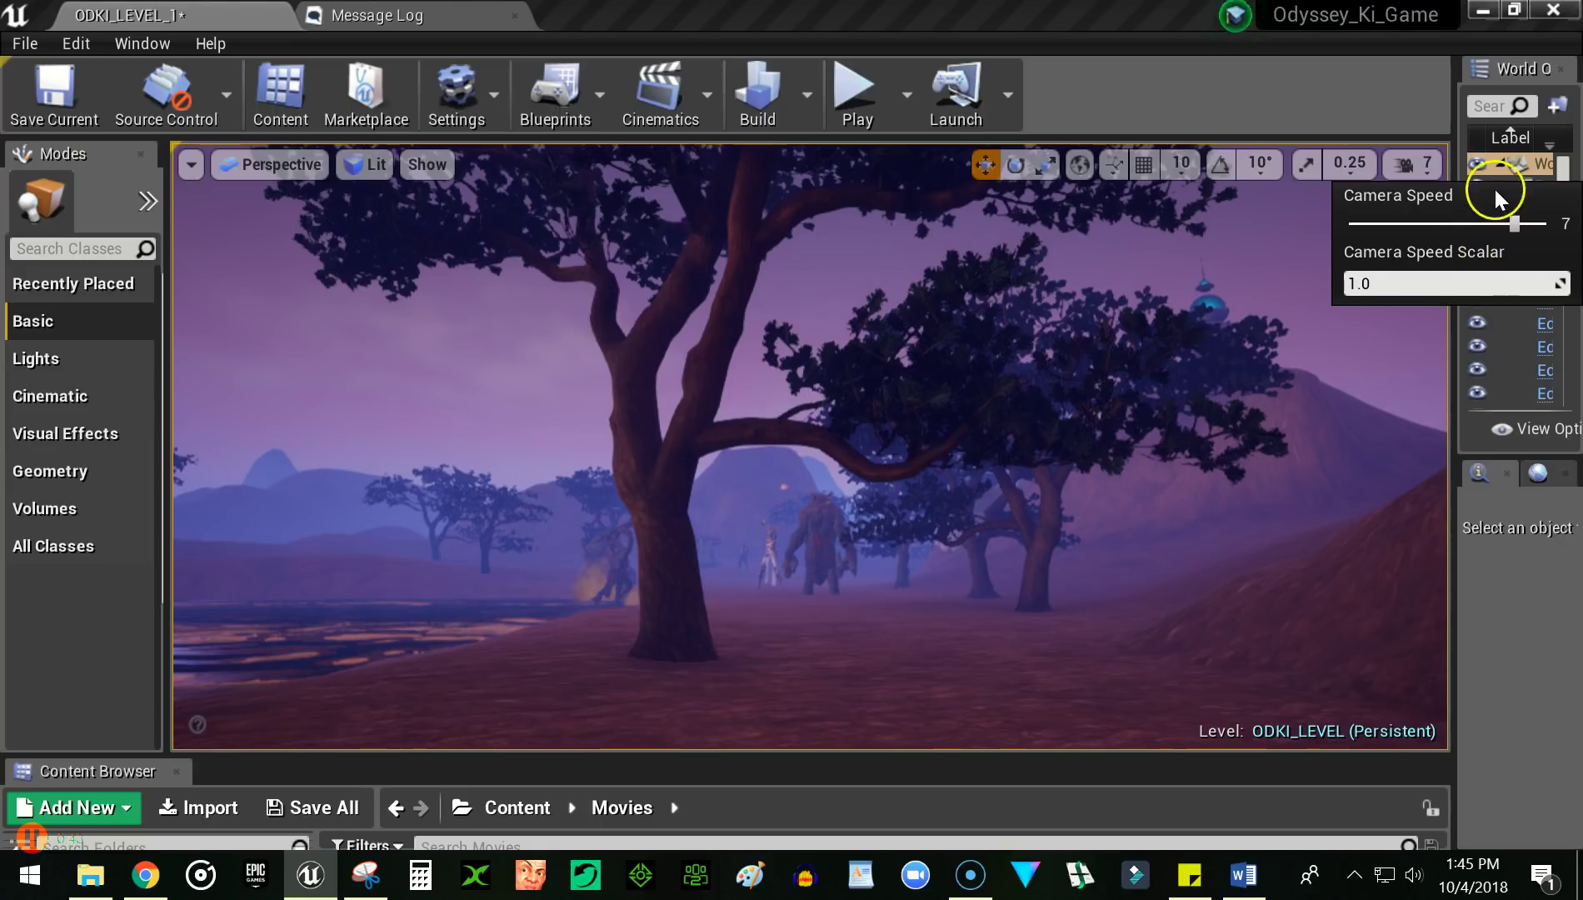
pyautogui.click(1420, 126)
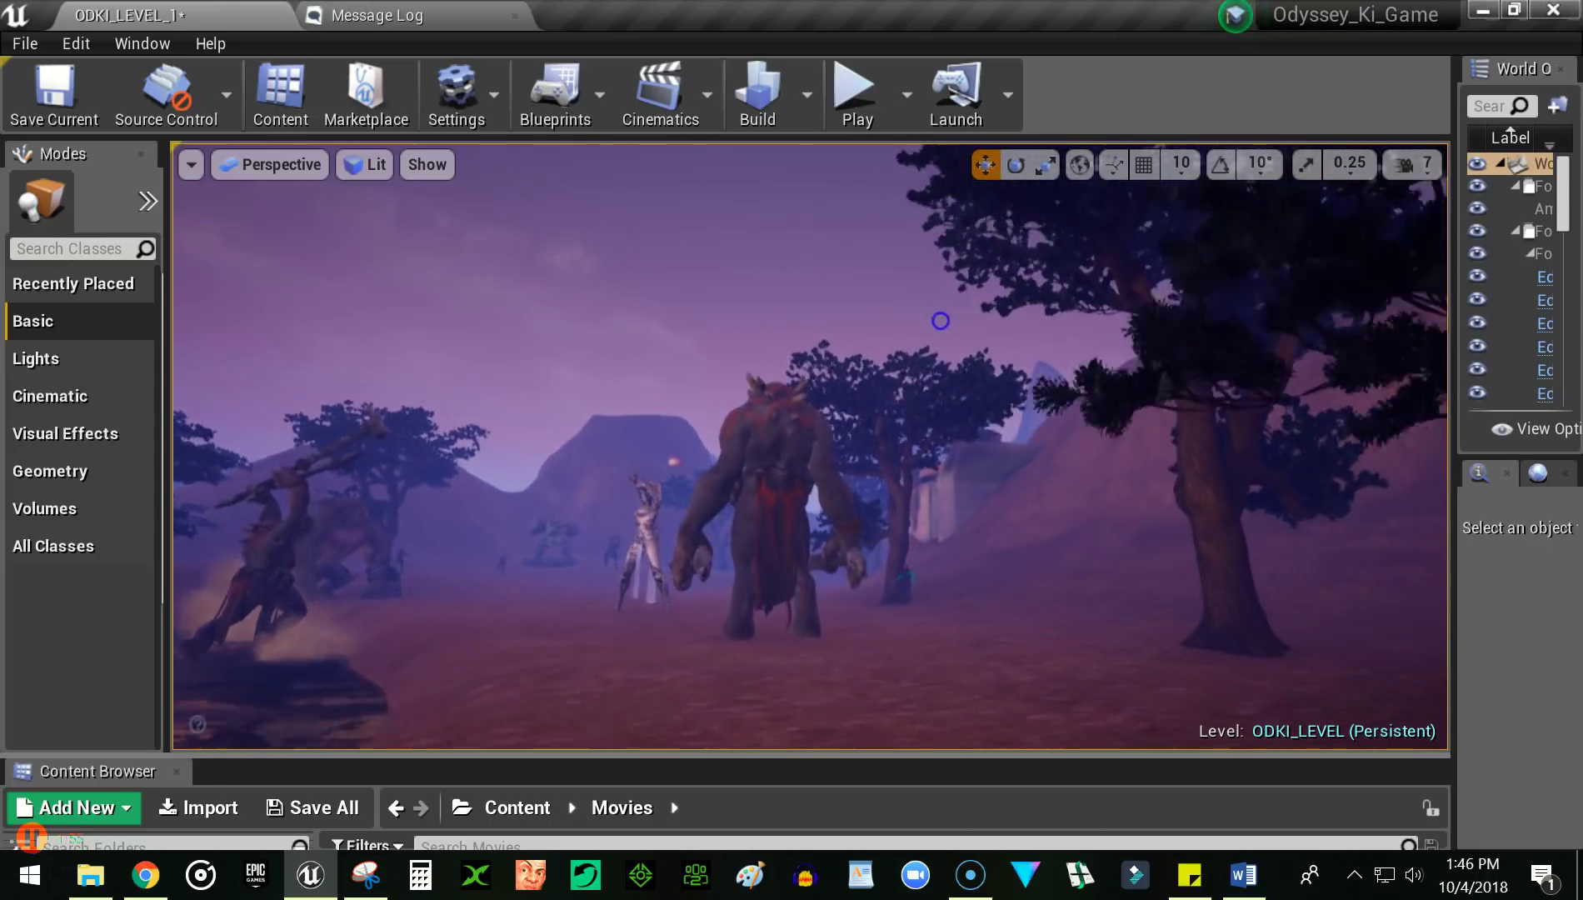
# Survey the characters and hillside structure, and select and frame the turret on top of the structure for a close look
pyautogui.moveTo(960, 223); pyautogui.dragTo(1083, 148, button='right')
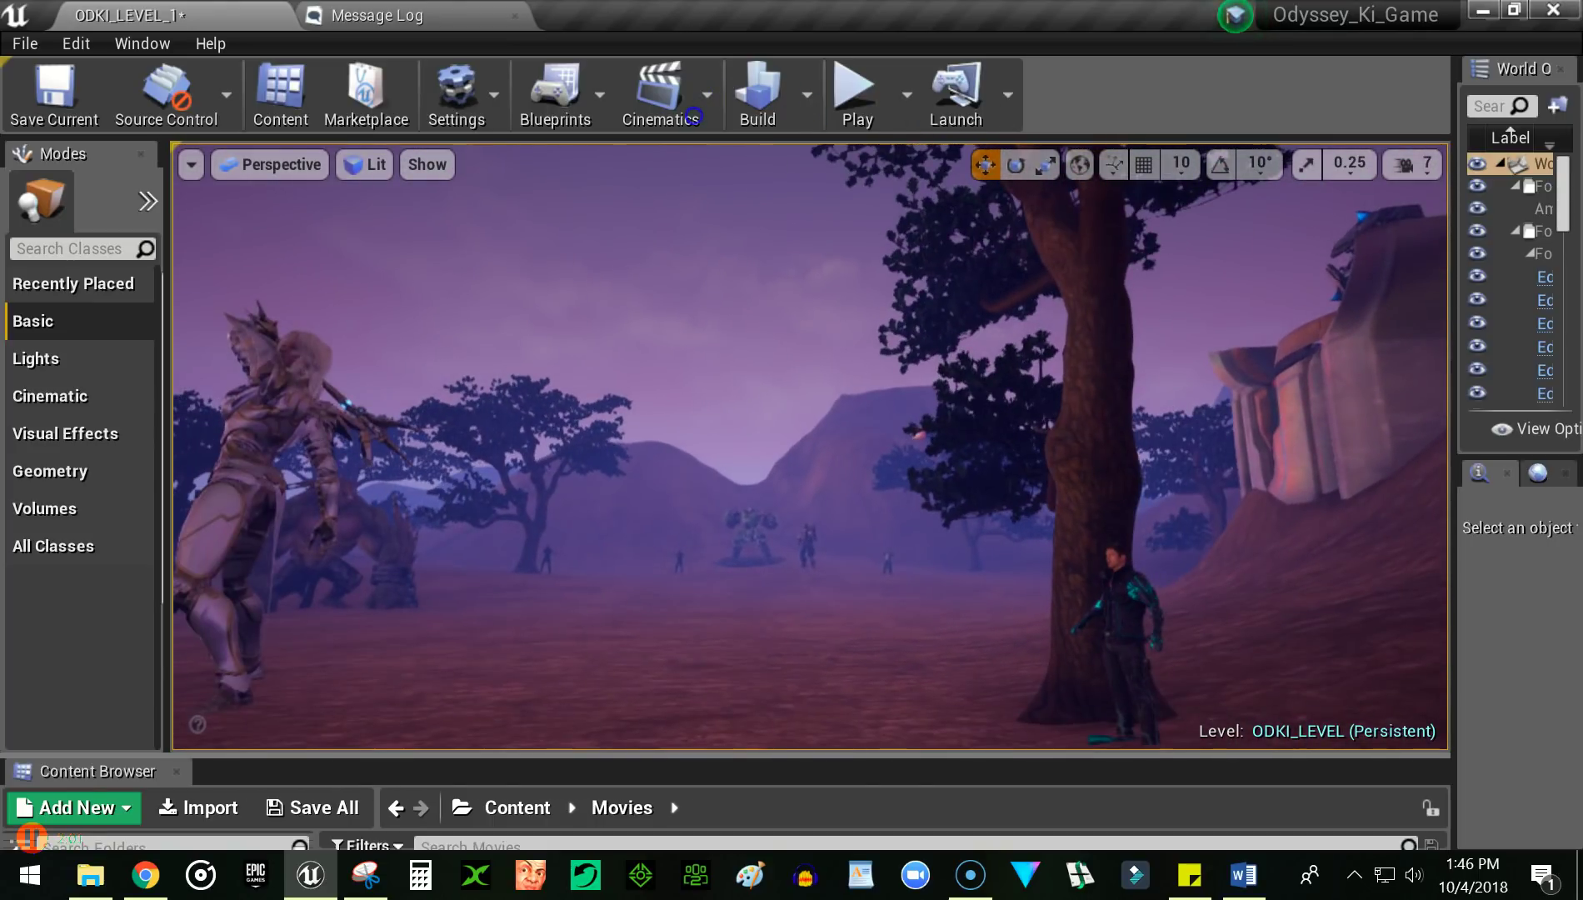
pyautogui.click(876, 539)
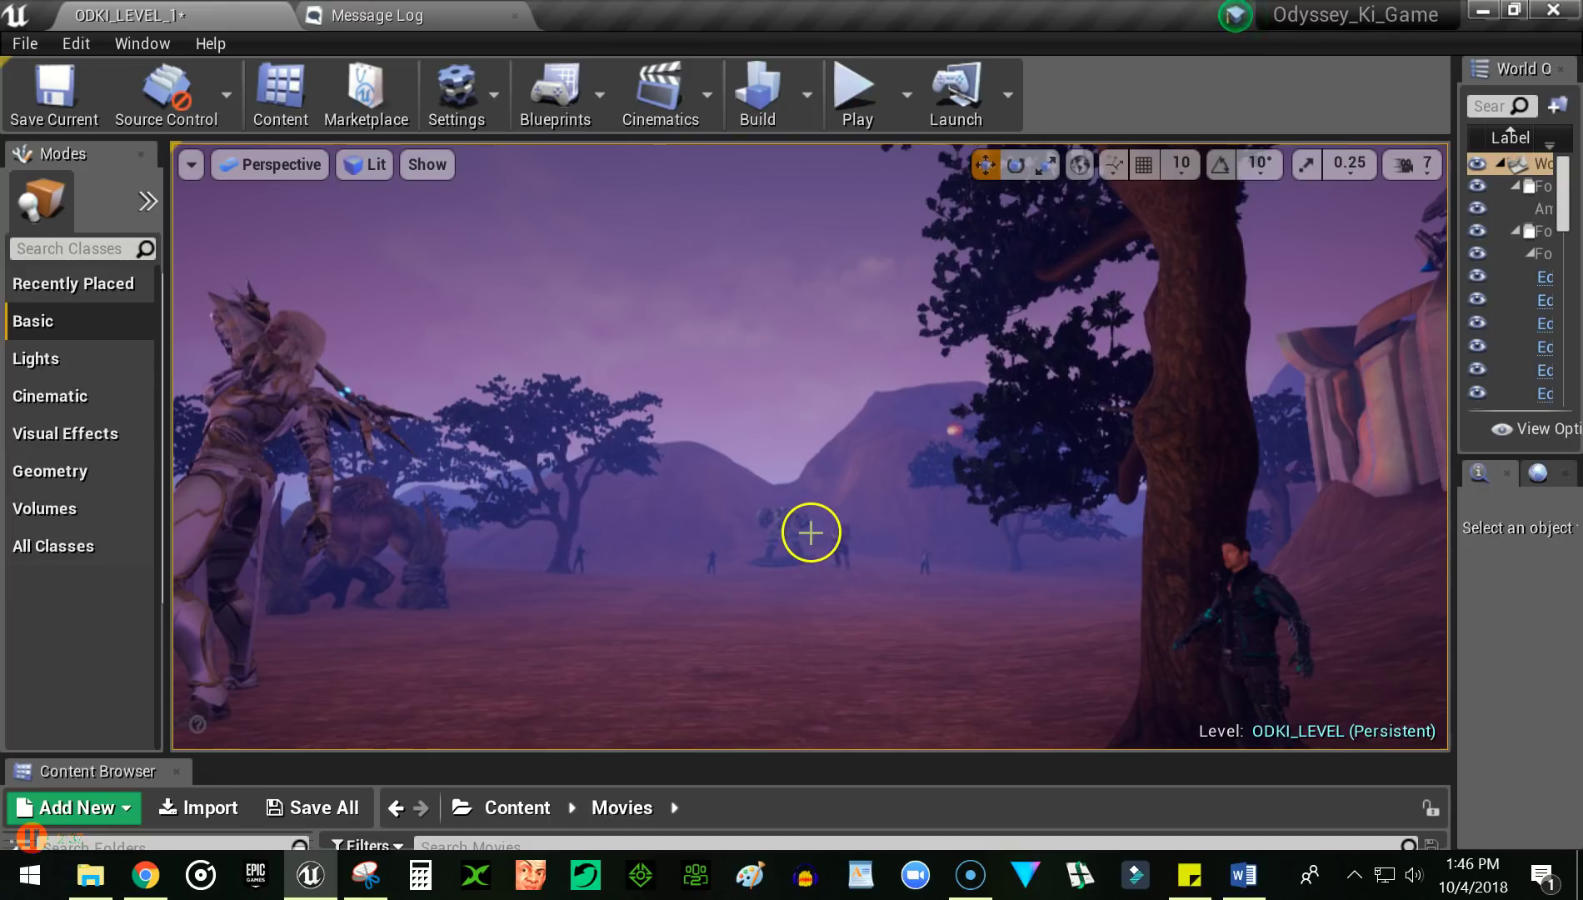
pyautogui.moveTo(811, 533); pyautogui.dragTo(759, 125)
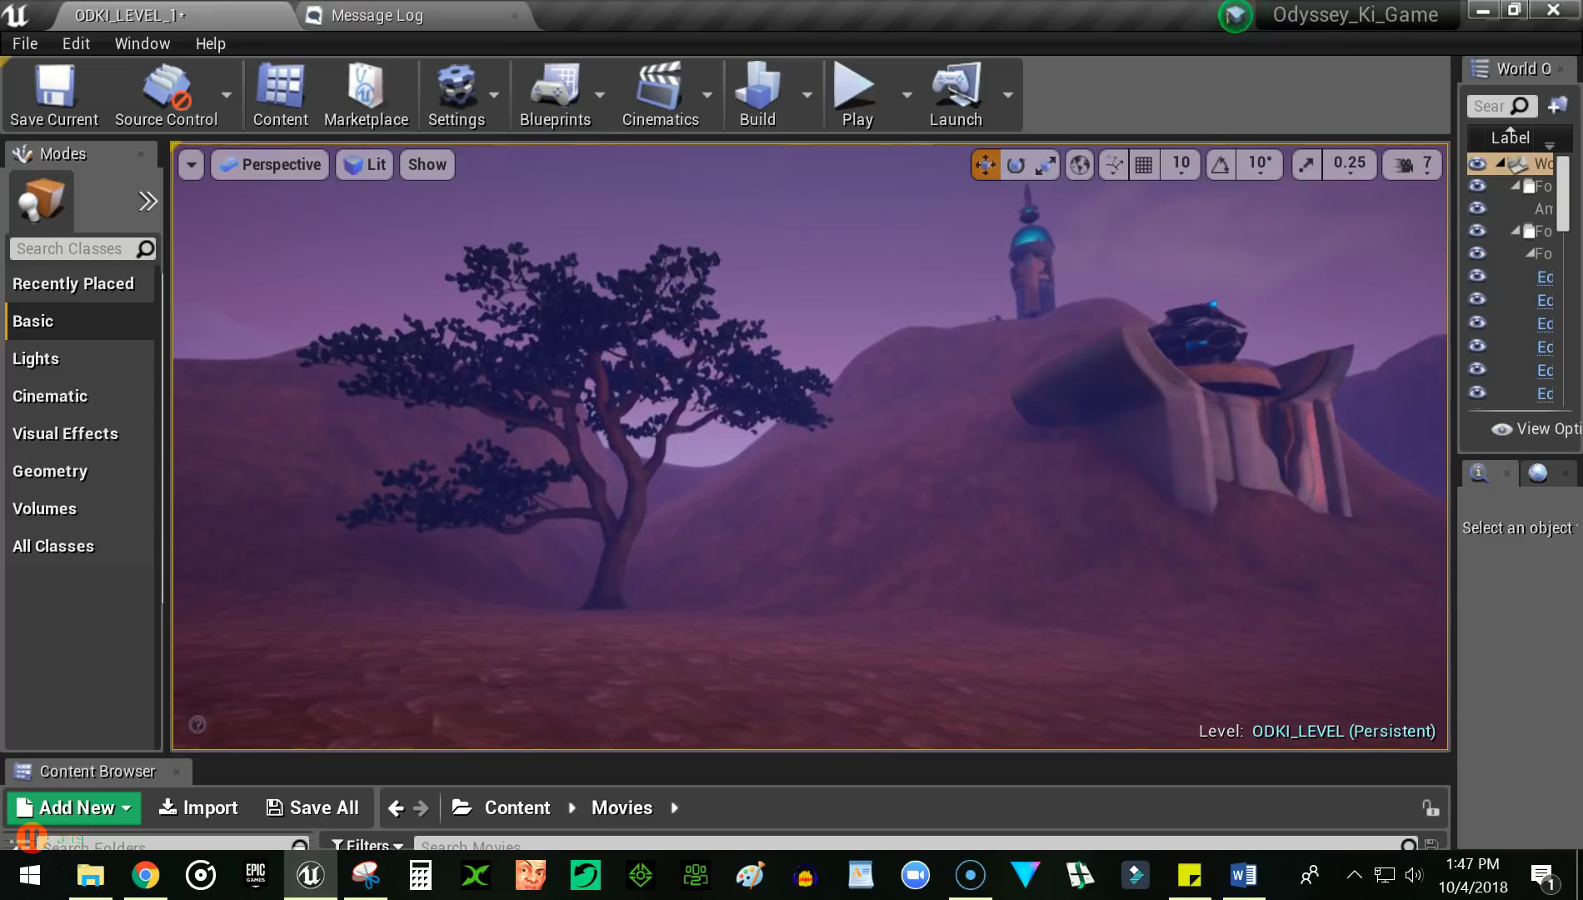
pyautogui.moveTo(804, 528); pyautogui.dragTo(924, 528)
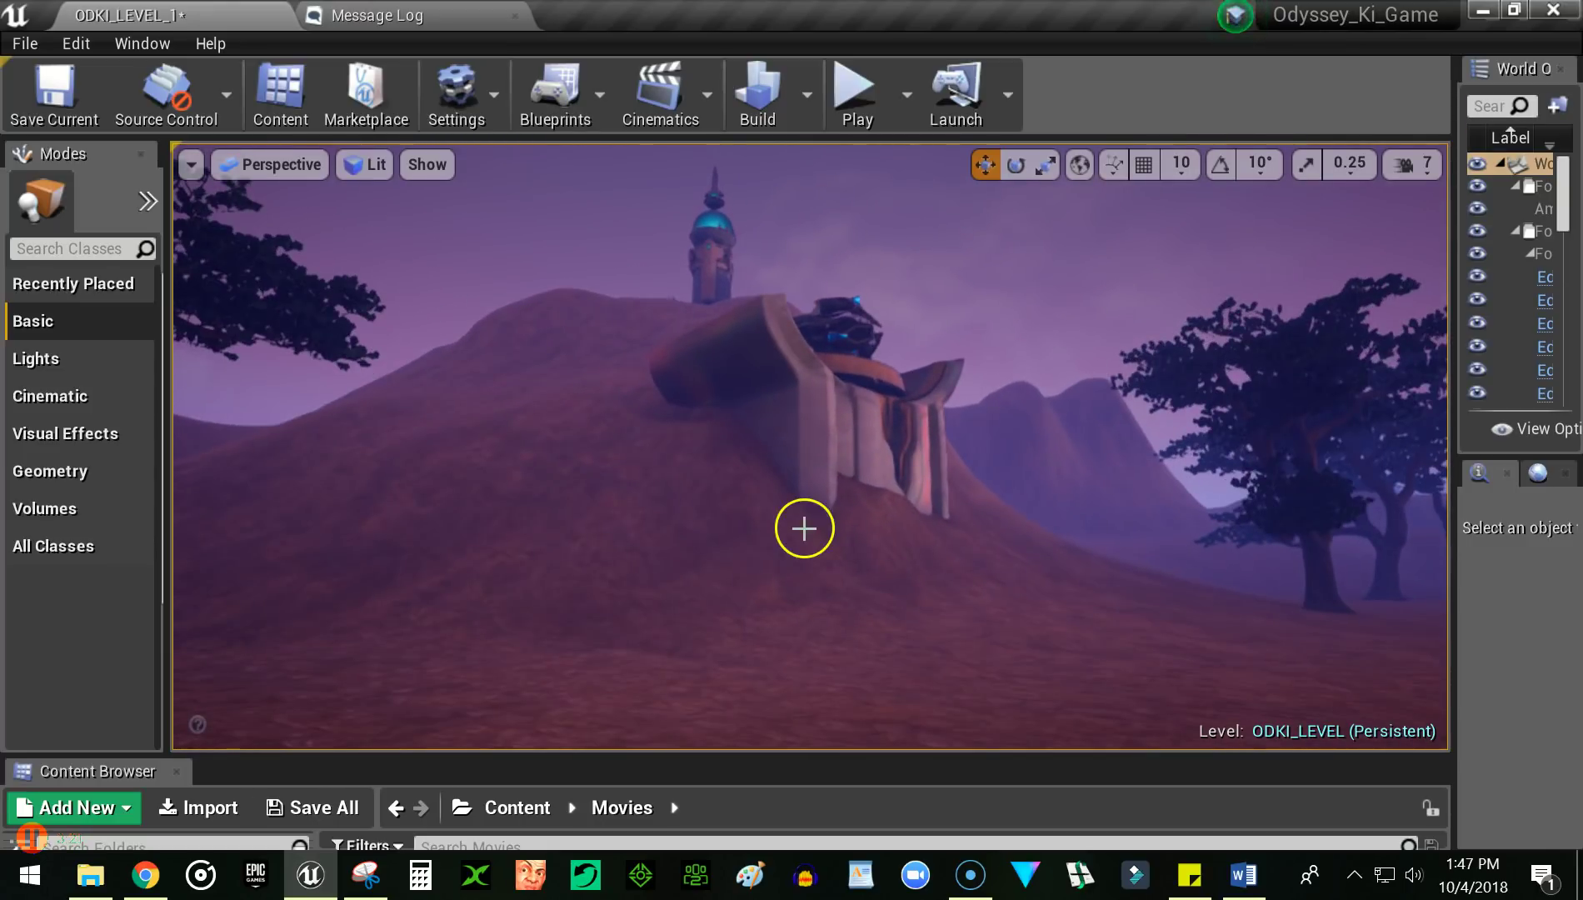
pyautogui.moveTo(1001, 544); pyautogui.dragTo(1011, 399, button='right')
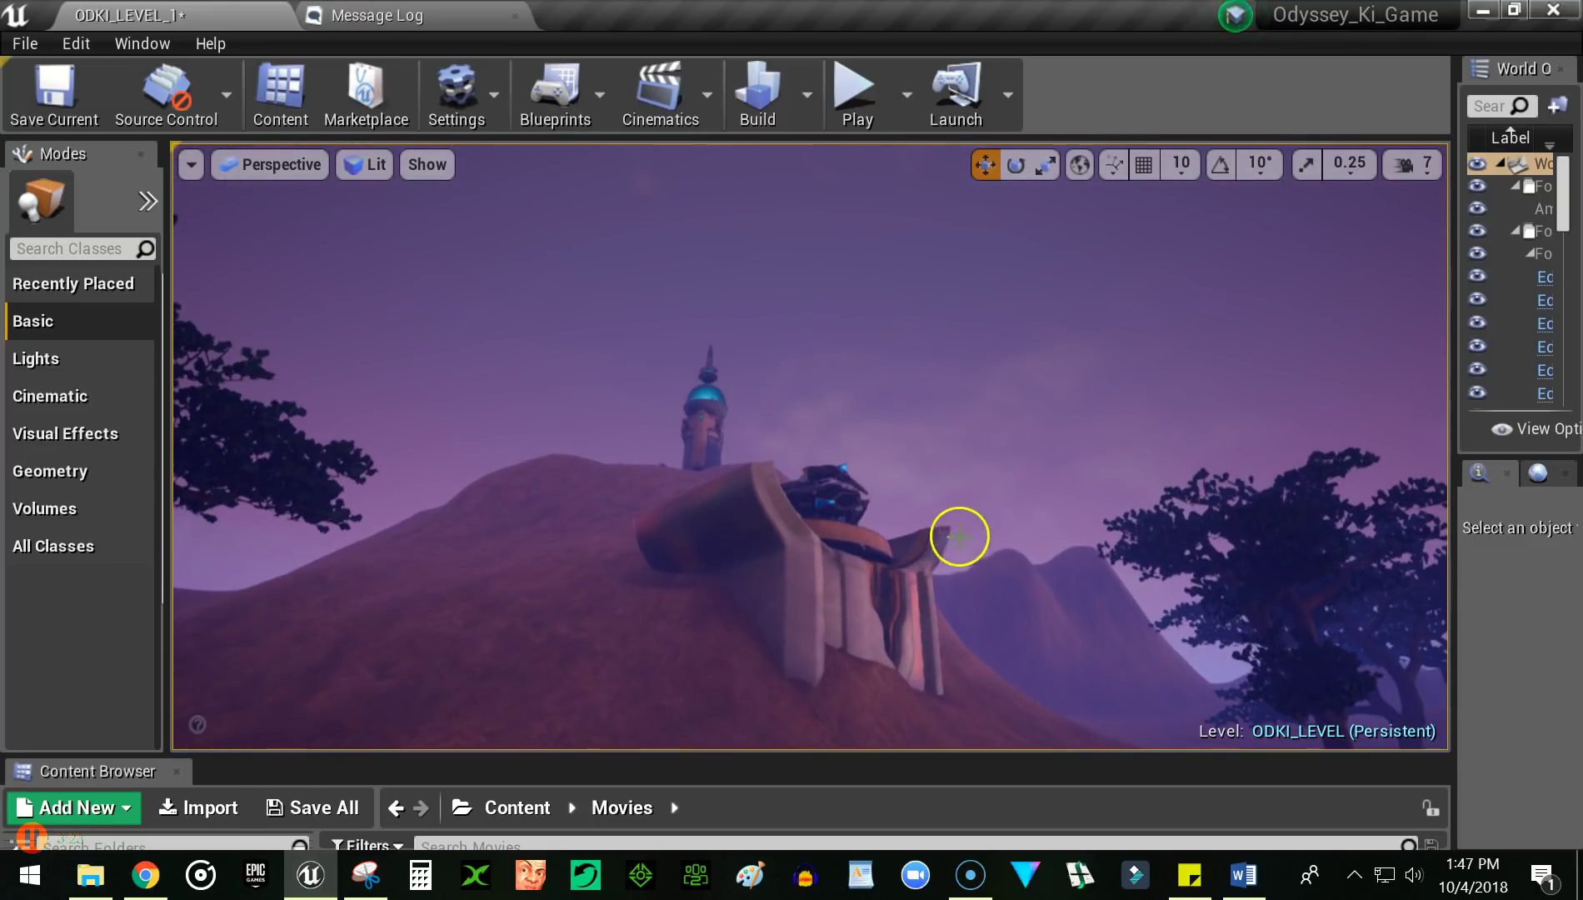
pyautogui.click(837, 491)
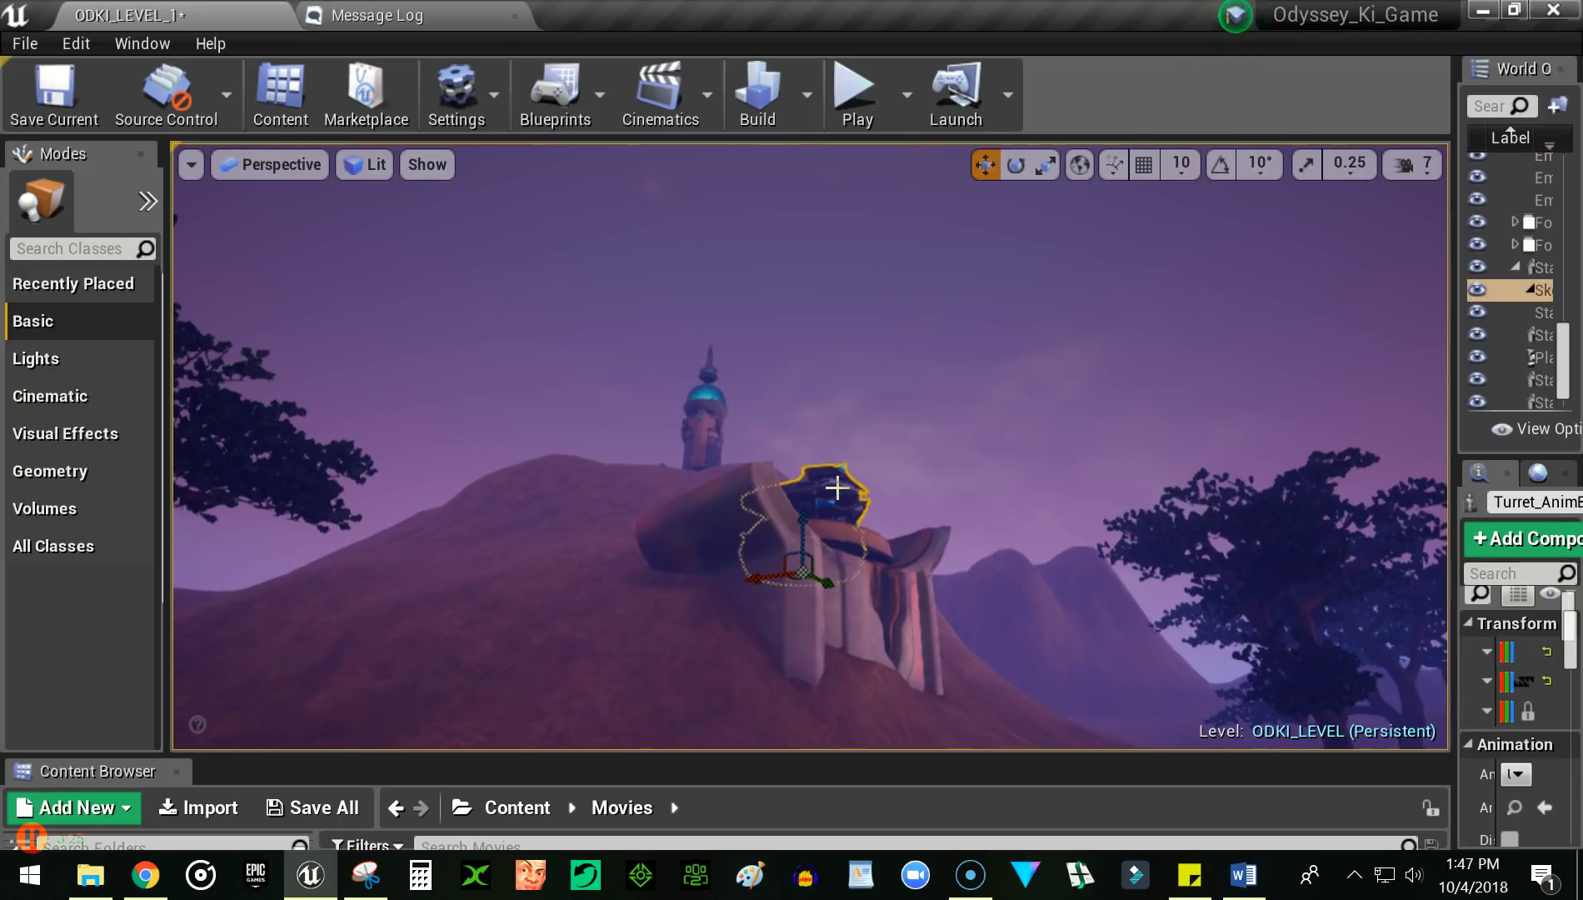
pyautogui.press('f')
pyautogui.moveTo(882, 582); pyautogui.dragTo(1072, 280, button='right')
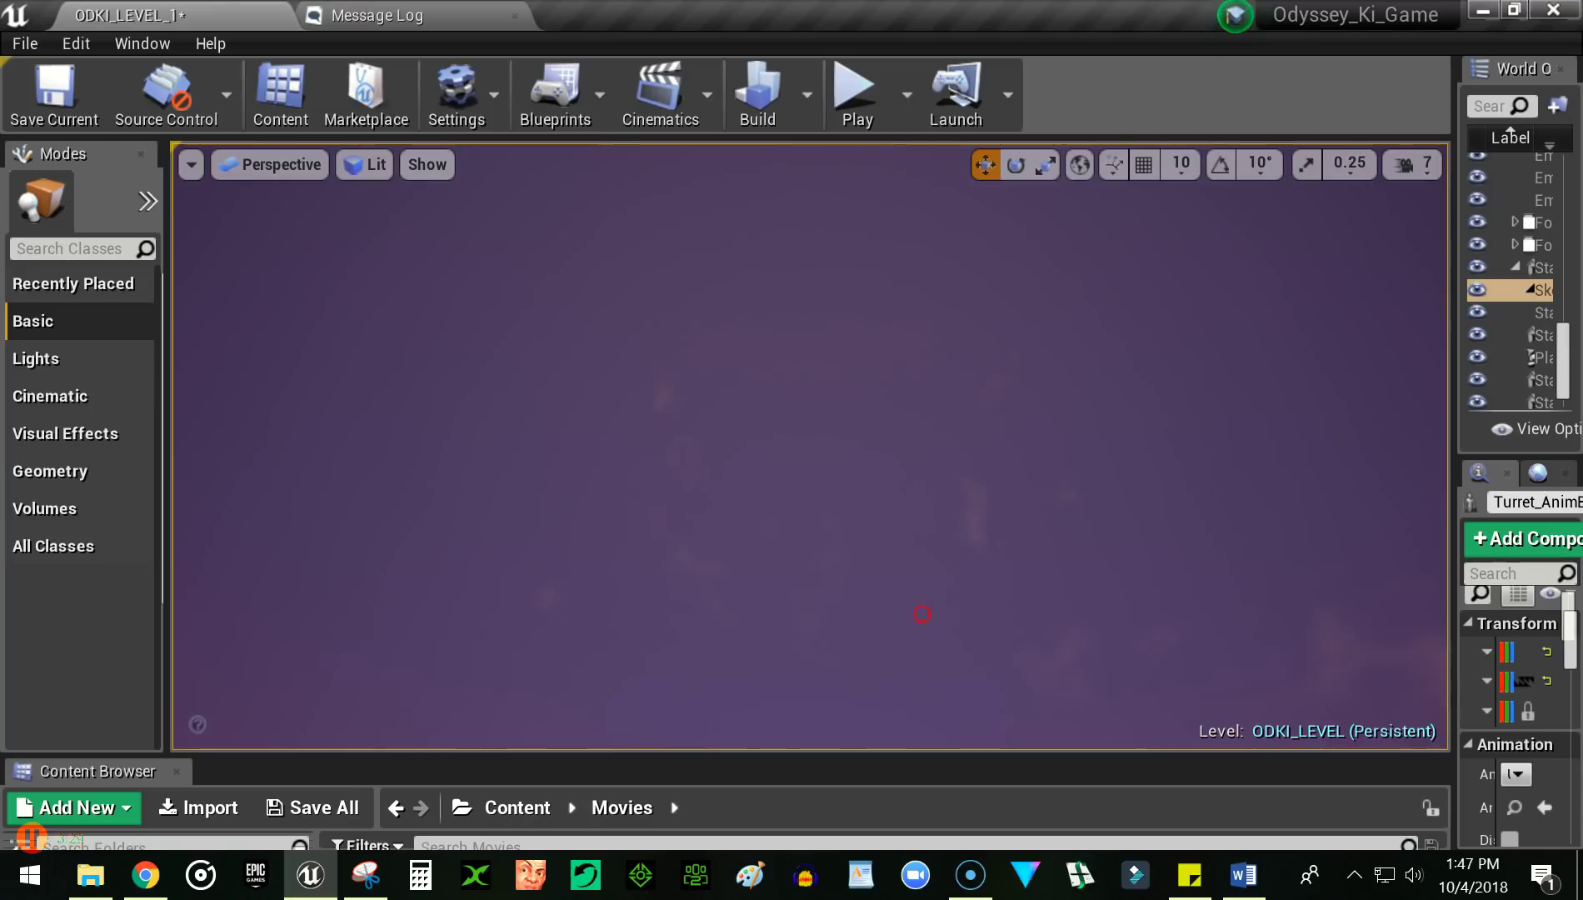
pyautogui.moveTo(921, 613); pyautogui.dragTo(785, 895, button='right')
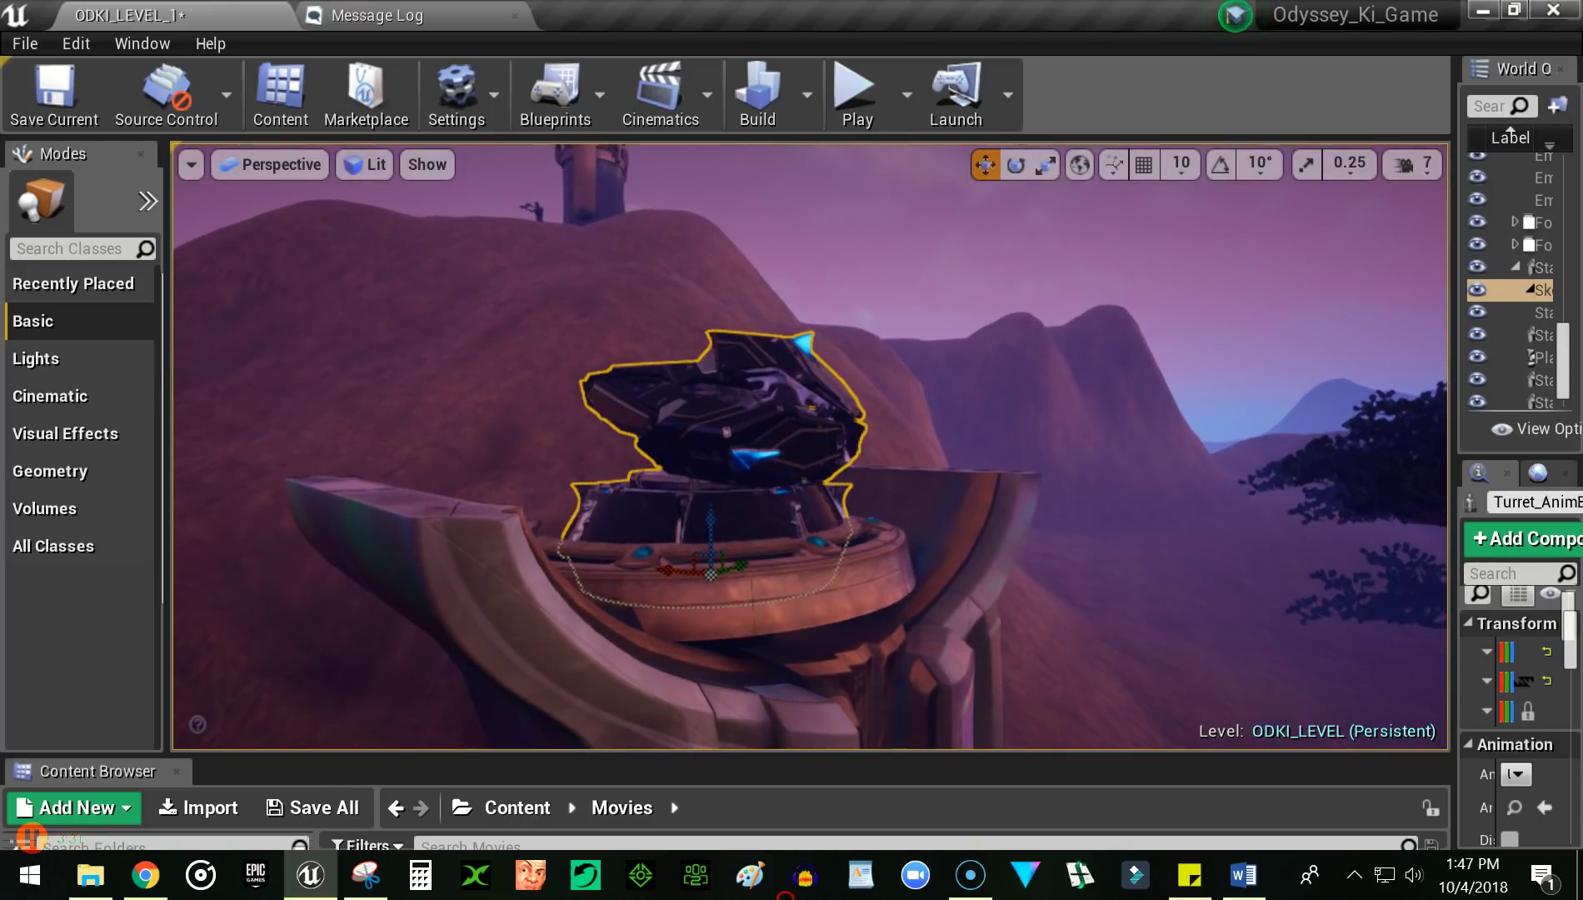
pyautogui.scroll(-3, 922, 614)
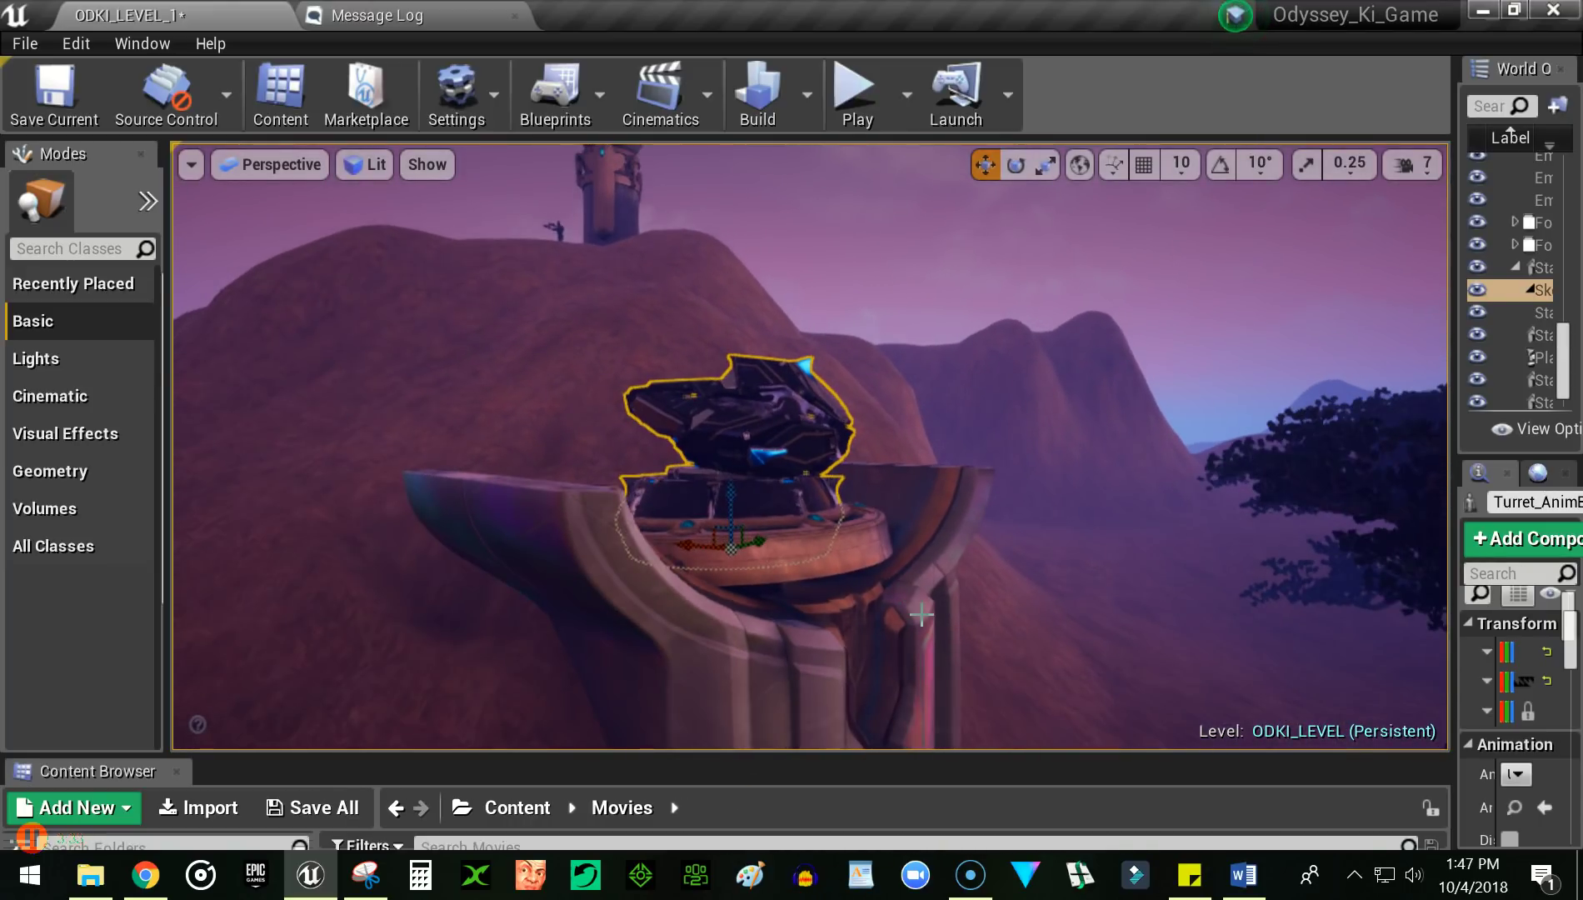
# Examine the creatures around the lake from the turret's position and the armed figure beside the hilltop tower
pyautogui.moveTo(921, 614); pyautogui.dragTo(1580, 778, button='right')
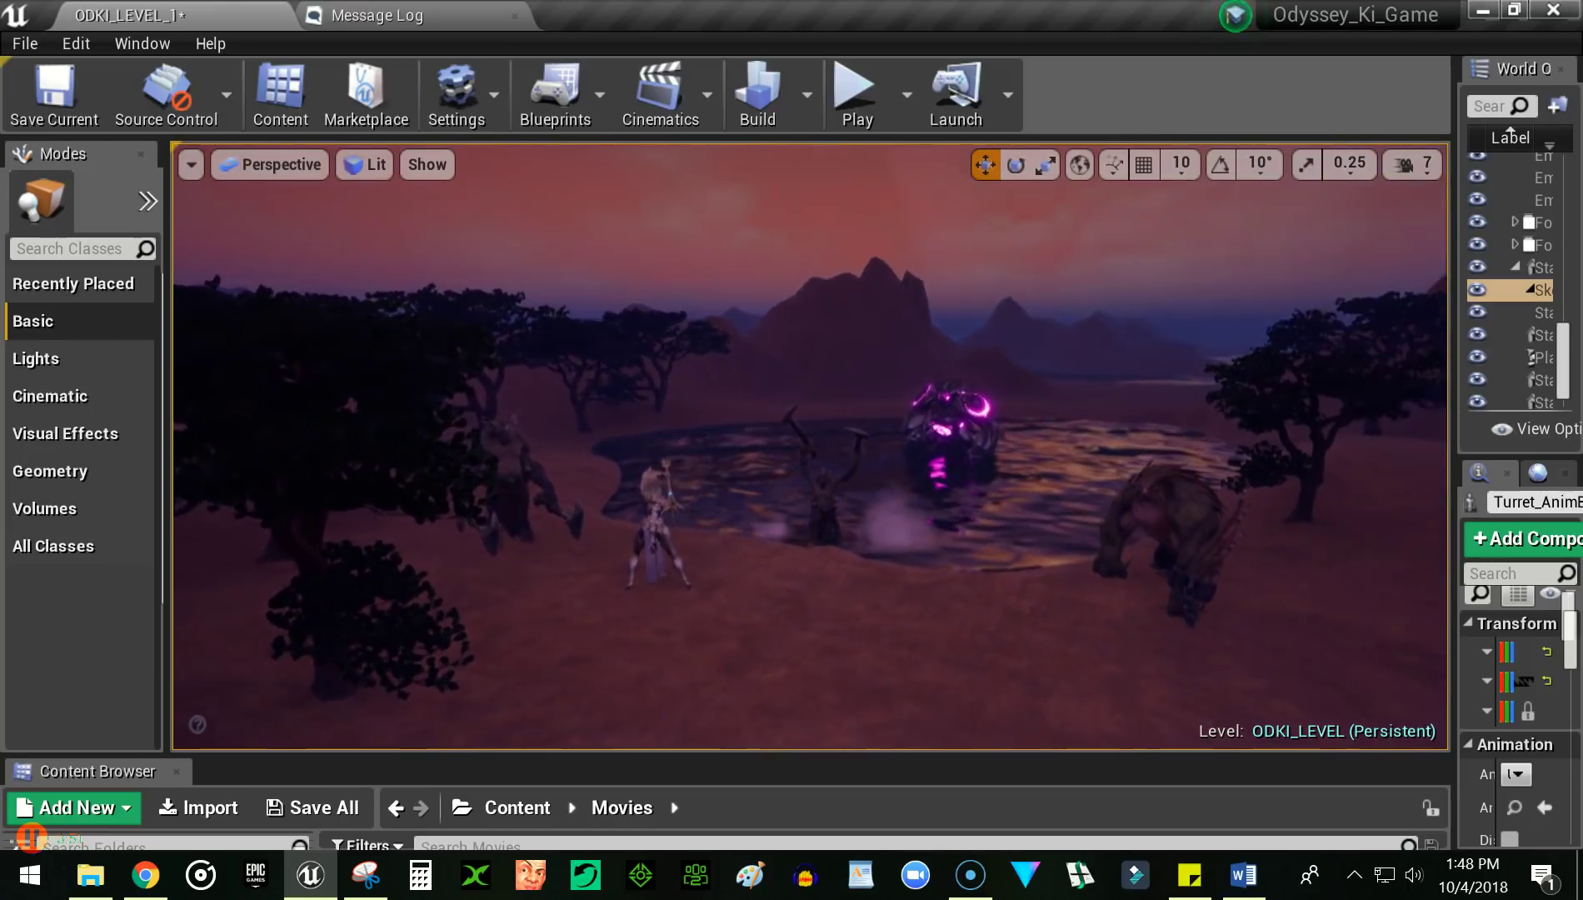
pyautogui.moveTo(810, 446); pyautogui.dragTo(1208, 516, button='right')
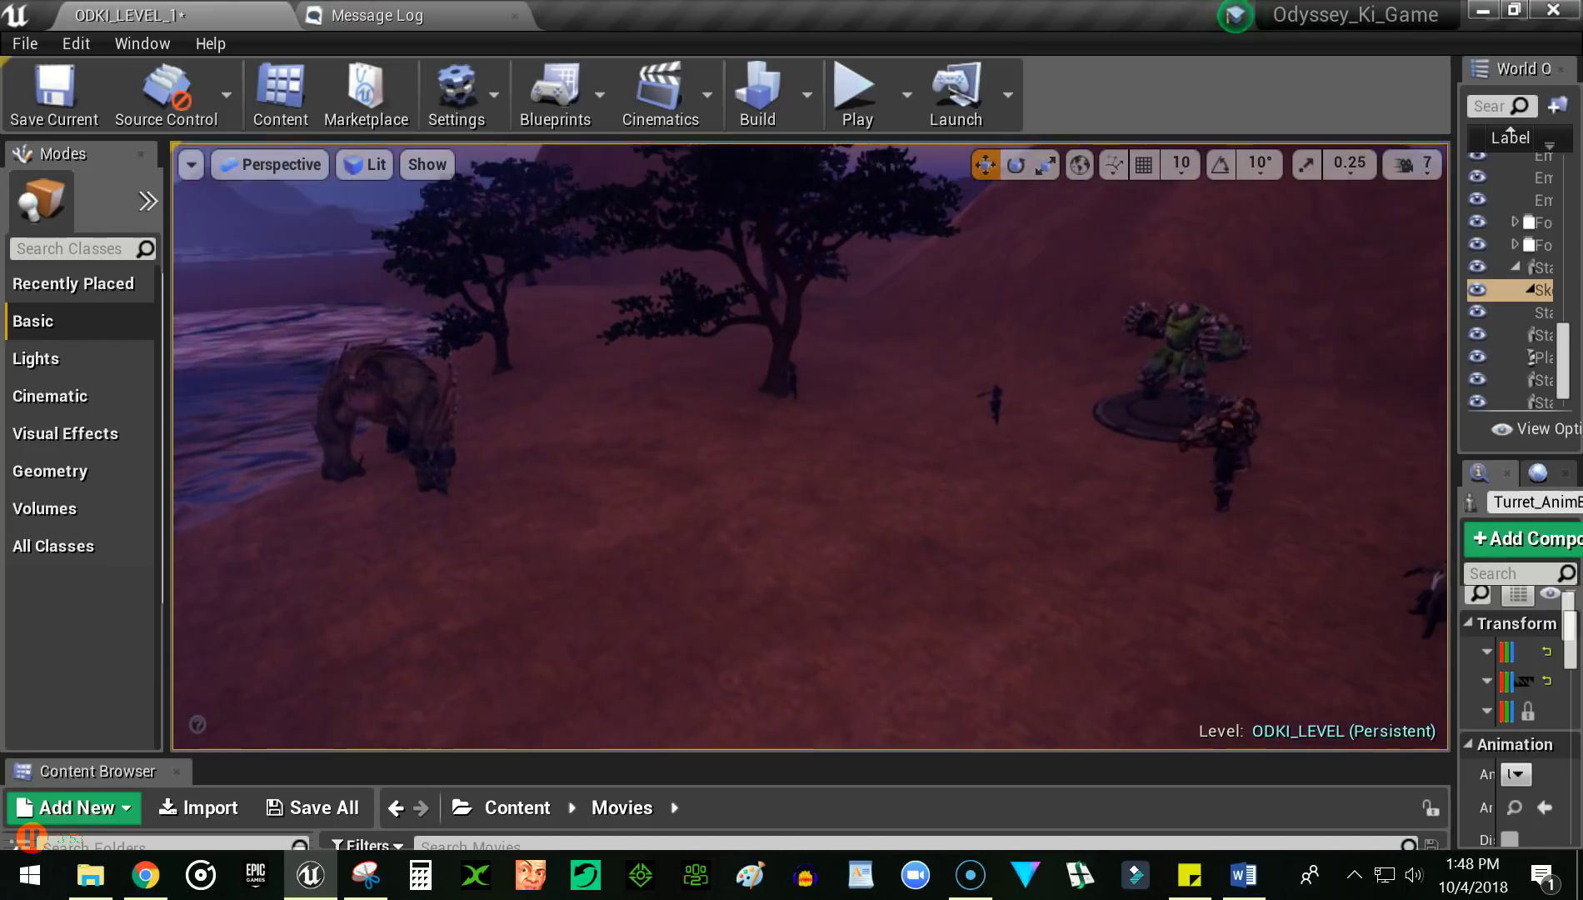
pyautogui.moveTo(1524, 771); pyautogui.dragTo(921, 615, button='right')
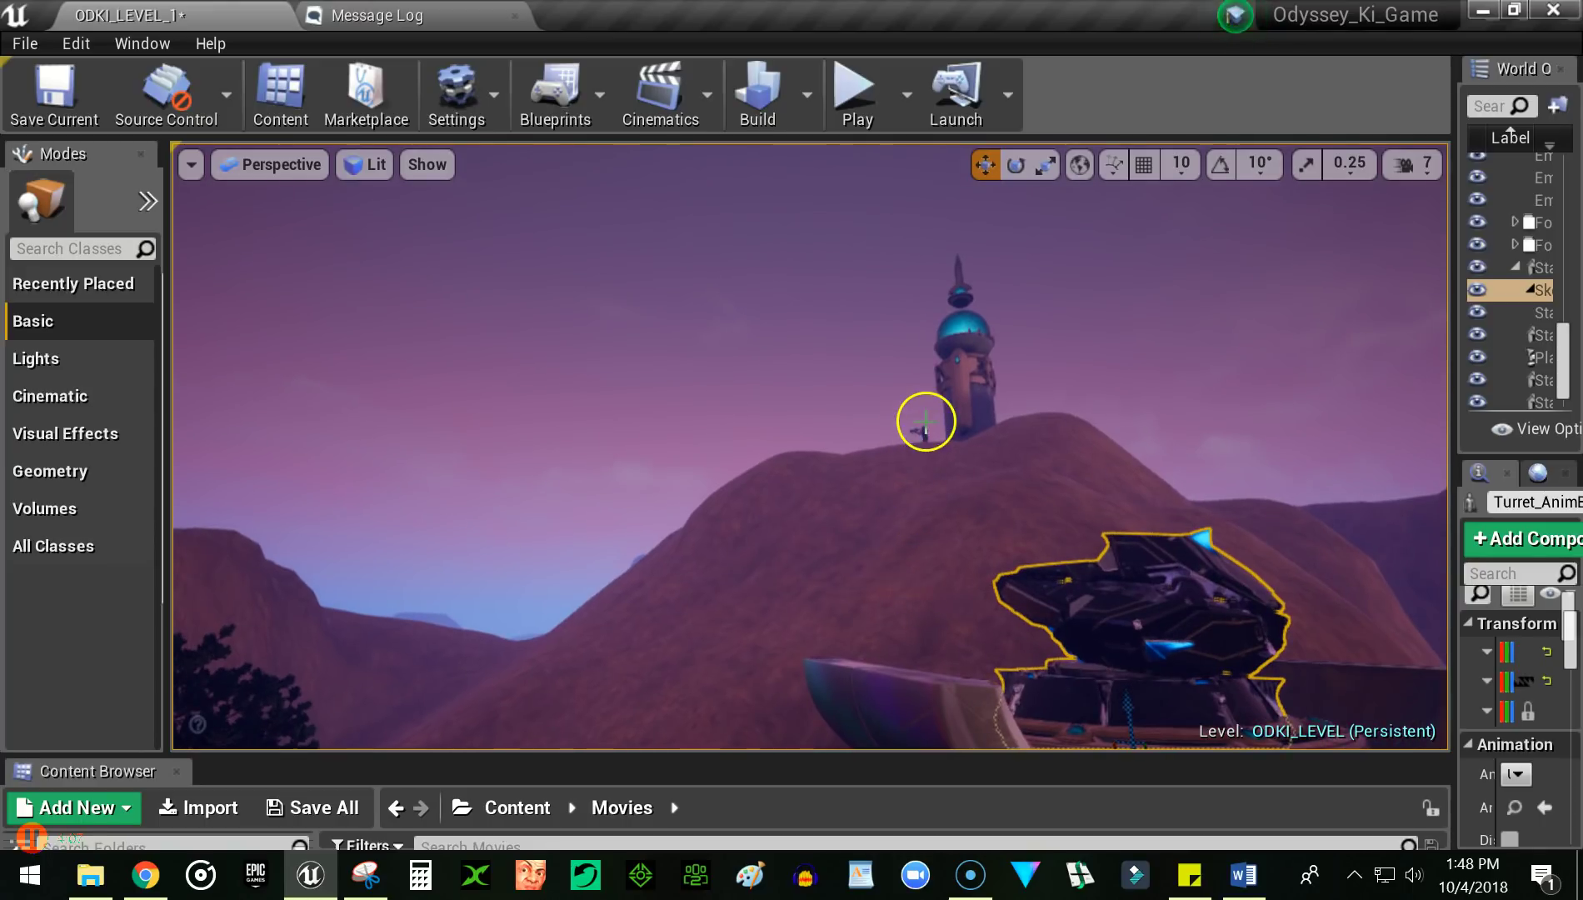
pyautogui.scroll(5, 938, 404)
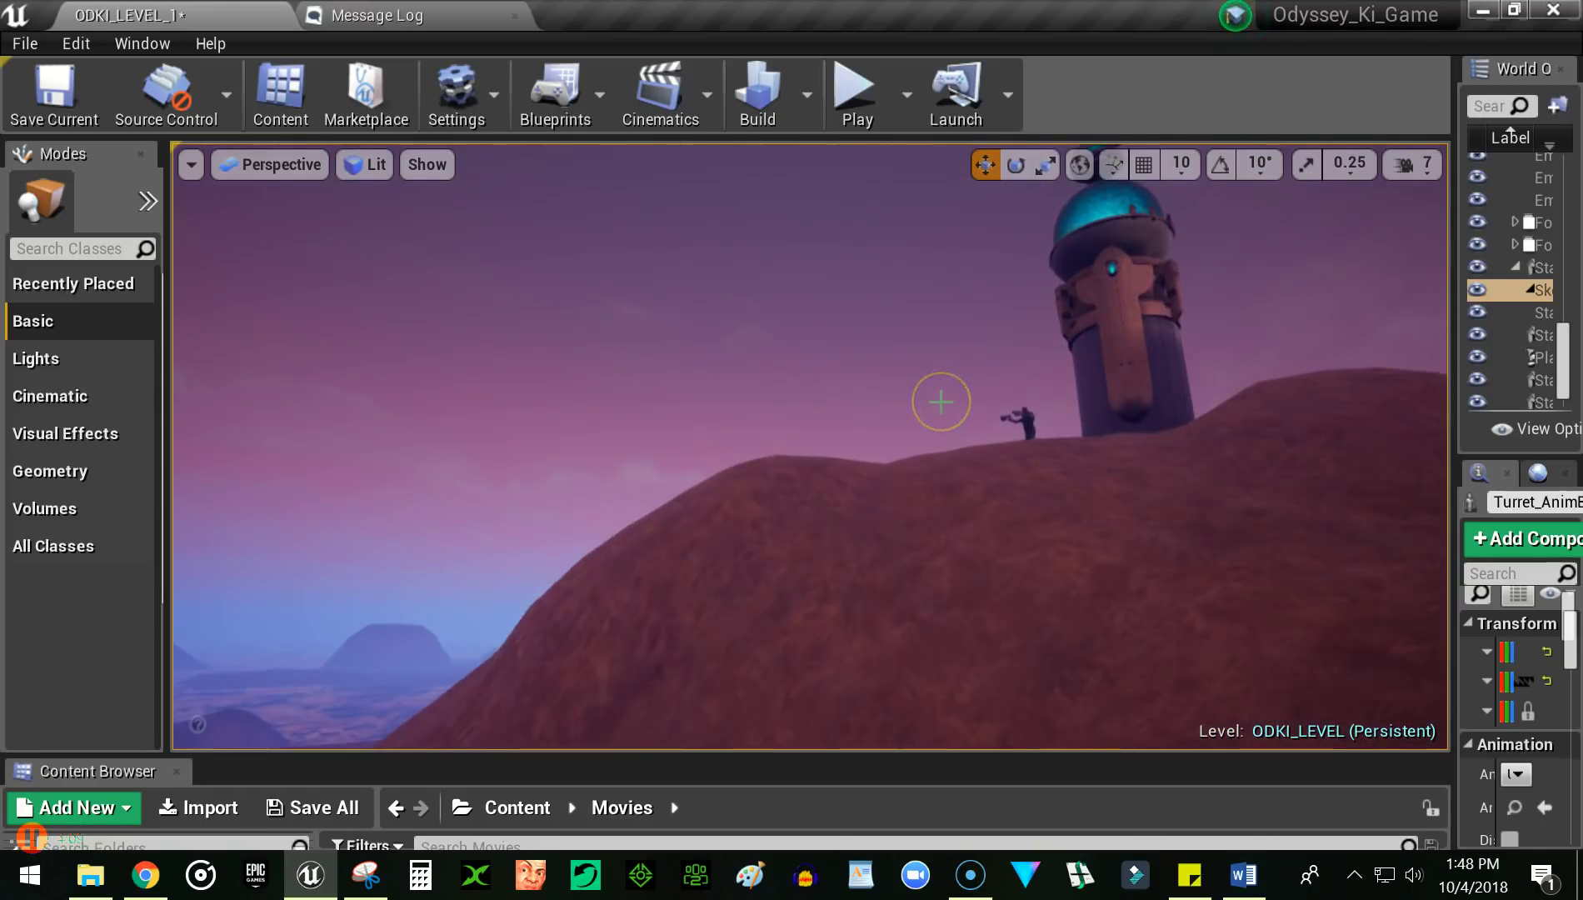
pyautogui.moveTo(940, 403); pyautogui.dragTo(1074, 293, button='right')
pyautogui.scroll(5, 940, 402)
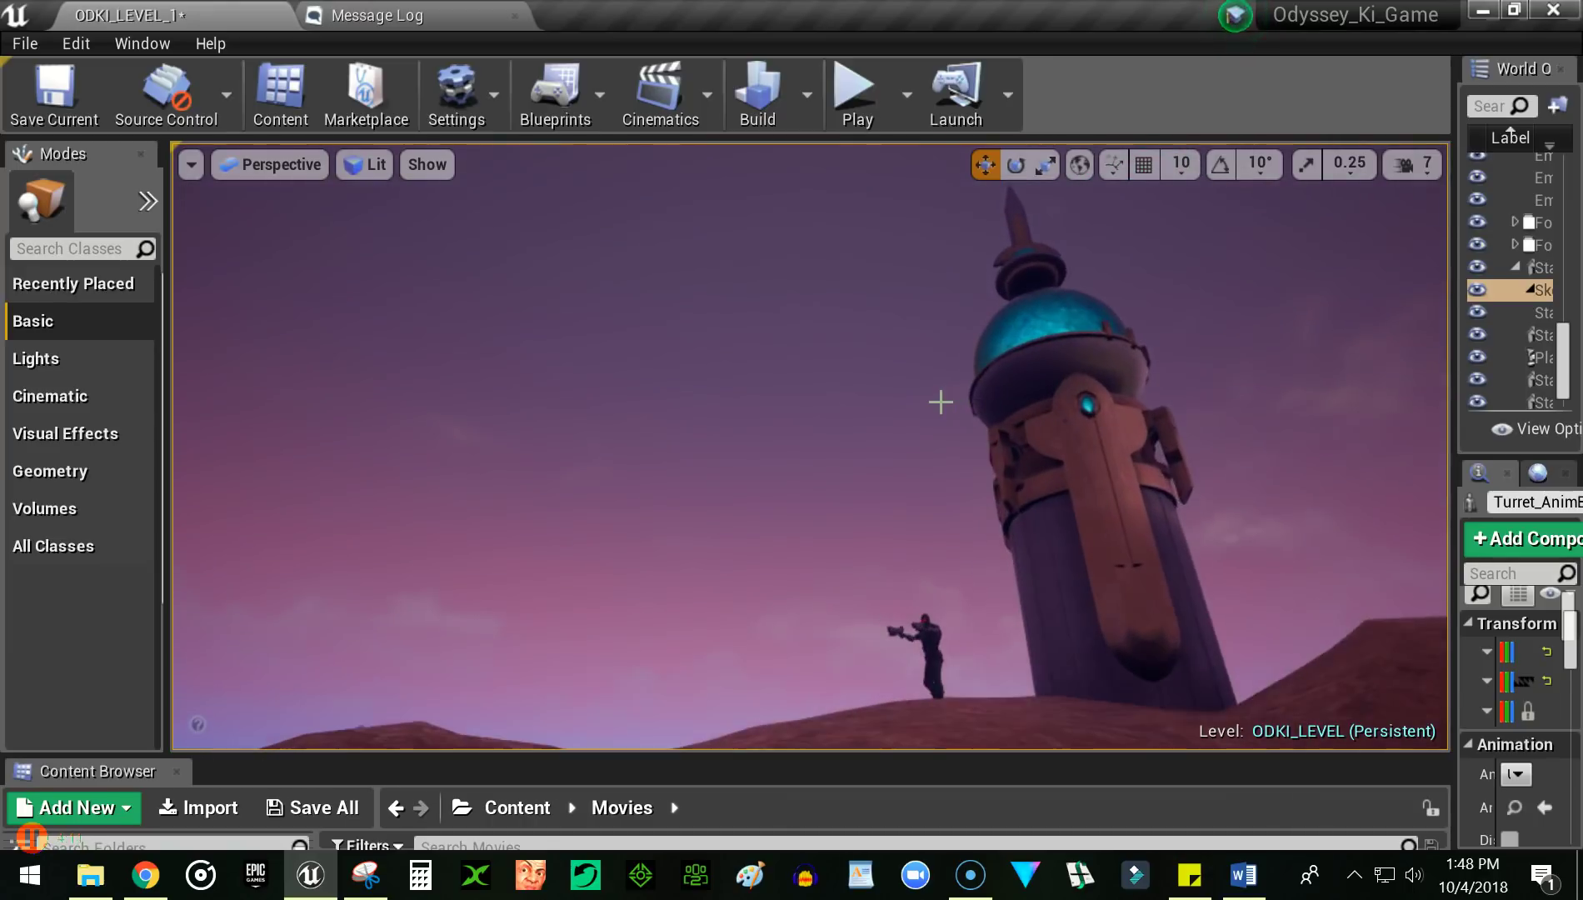
pyautogui.moveTo(940, 402); pyautogui.dragTo(943, 468, button='right')
pyautogui.moveTo(942, 468); pyautogui.dragTo(991, 427)
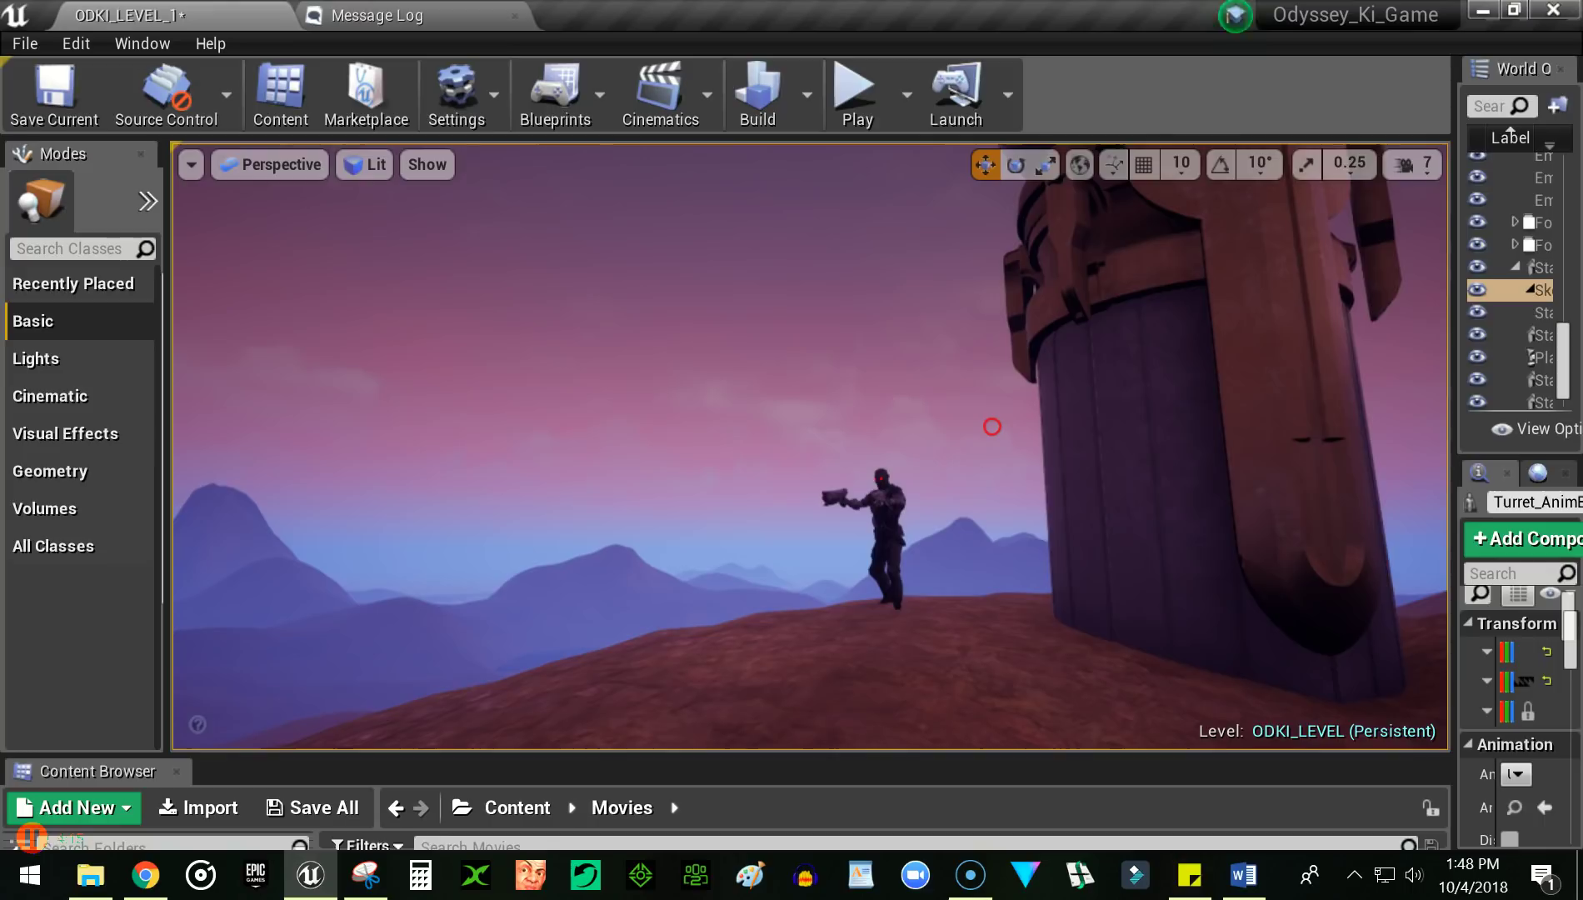
pyautogui.moveTo(992, 426); pyautogui.dragTo(930, 470, button='right')
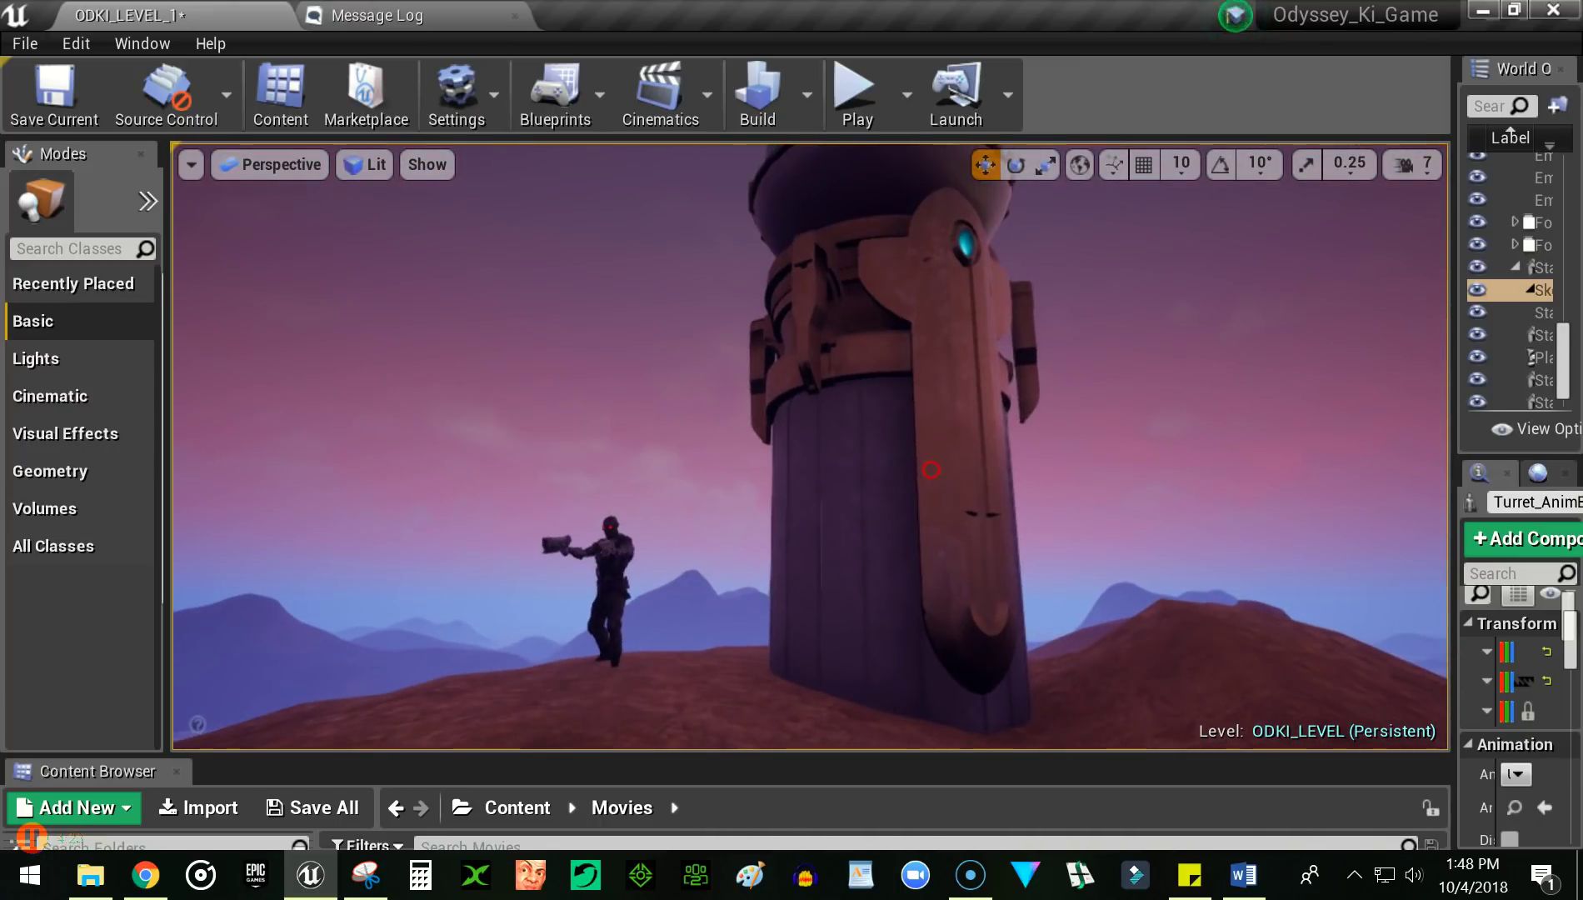
pyautogui.moveTo(931, 469); pyautogui.dragTo(937, 488)
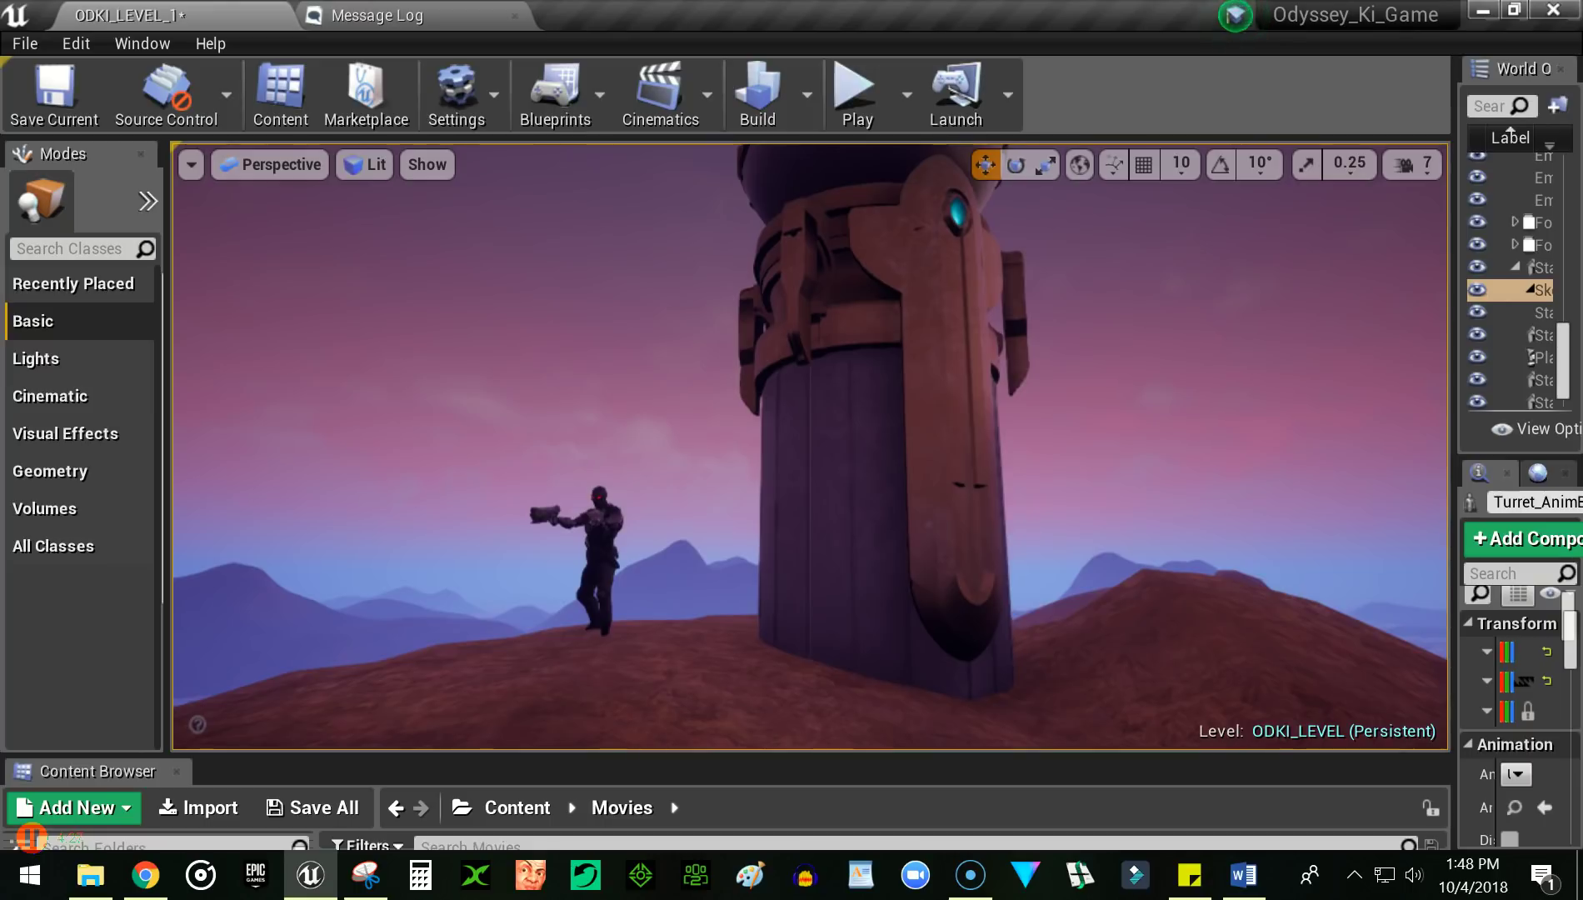
pyautogui.moveTo(937, 488); pyautogui.dragTo(955, 493)
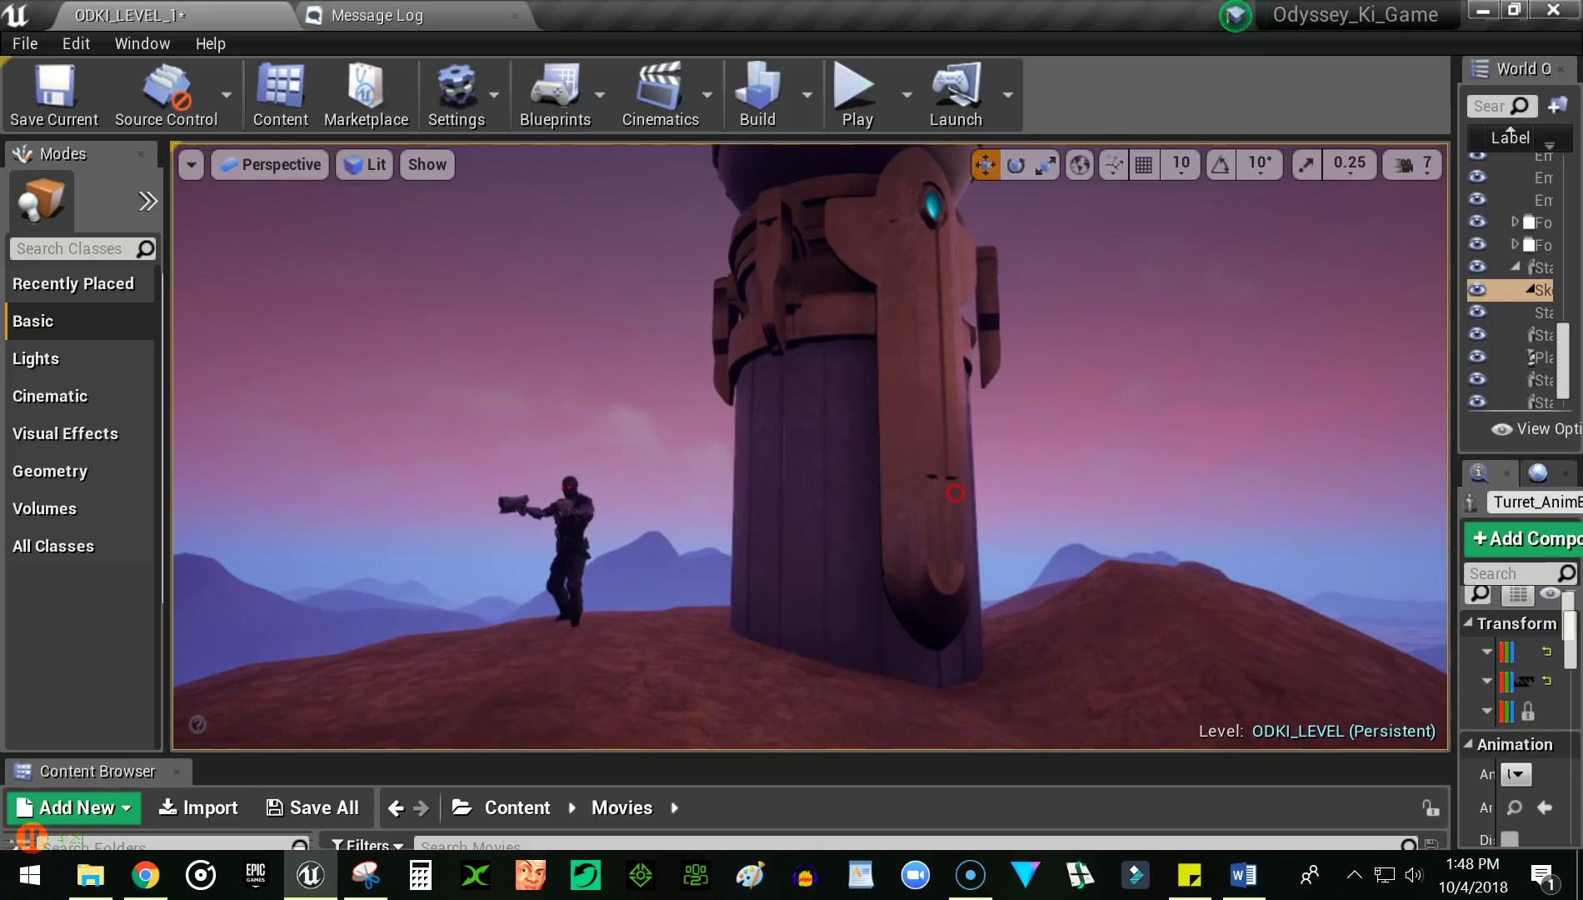
# View the valley and lake from the hill above the turret
pyautogui.moveTo(955, 493); pyautogui.dragTo(1575, 746, button='right')
pyautogui.moveTo(810, 446); pyautogui.dragTo(810, 395, button='right')
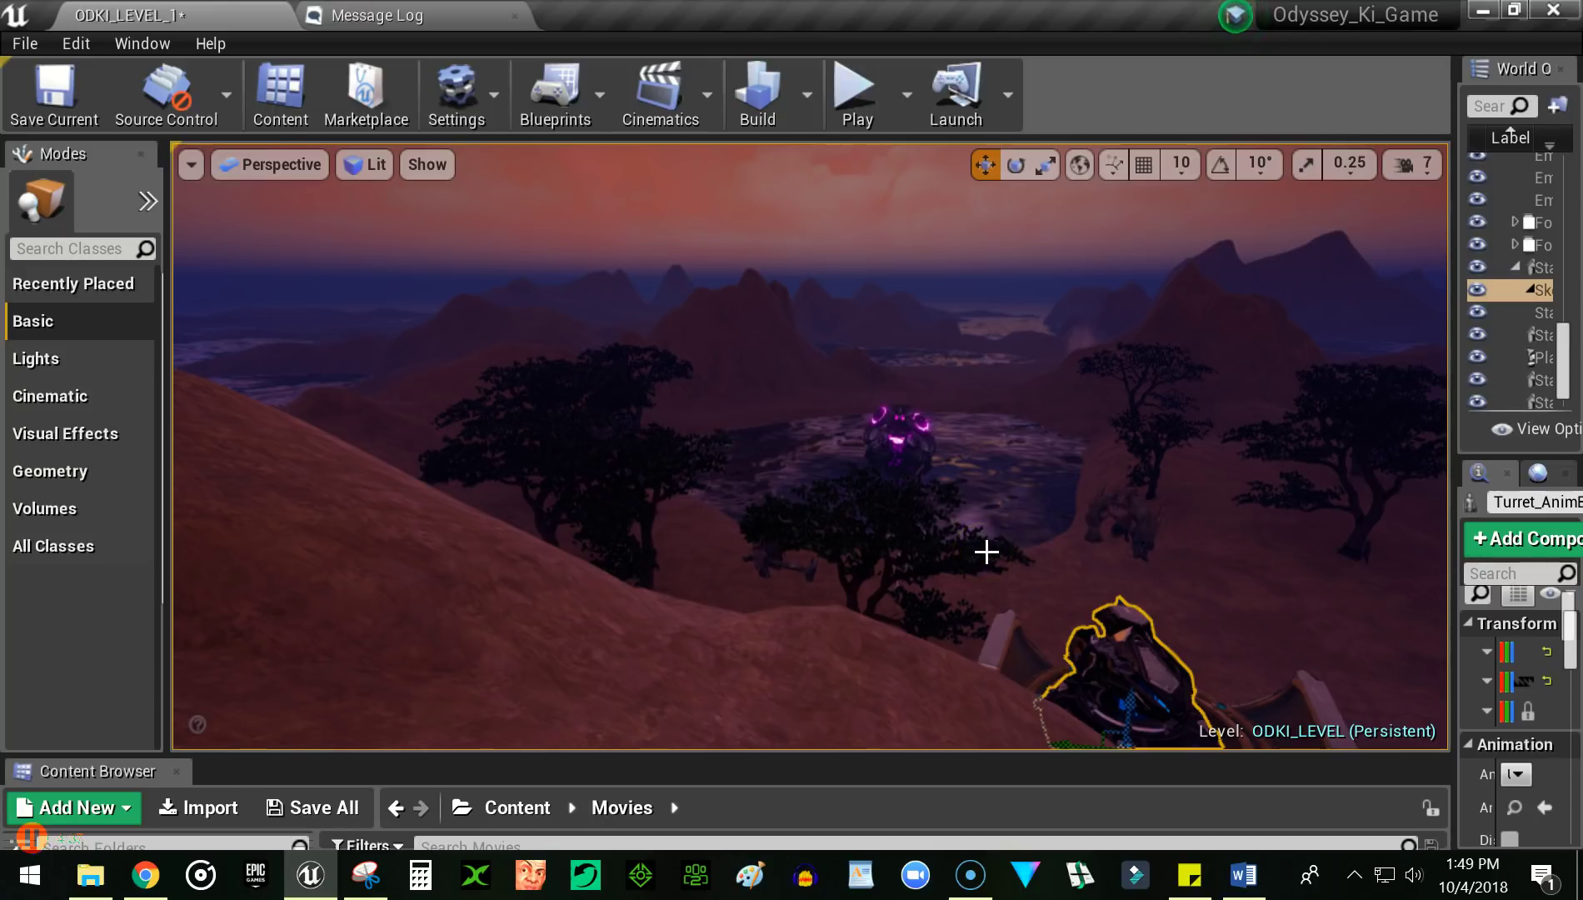
pyautogui.moveTo(986, 551); pyautogui.dragTo(1210, 659, button='right')
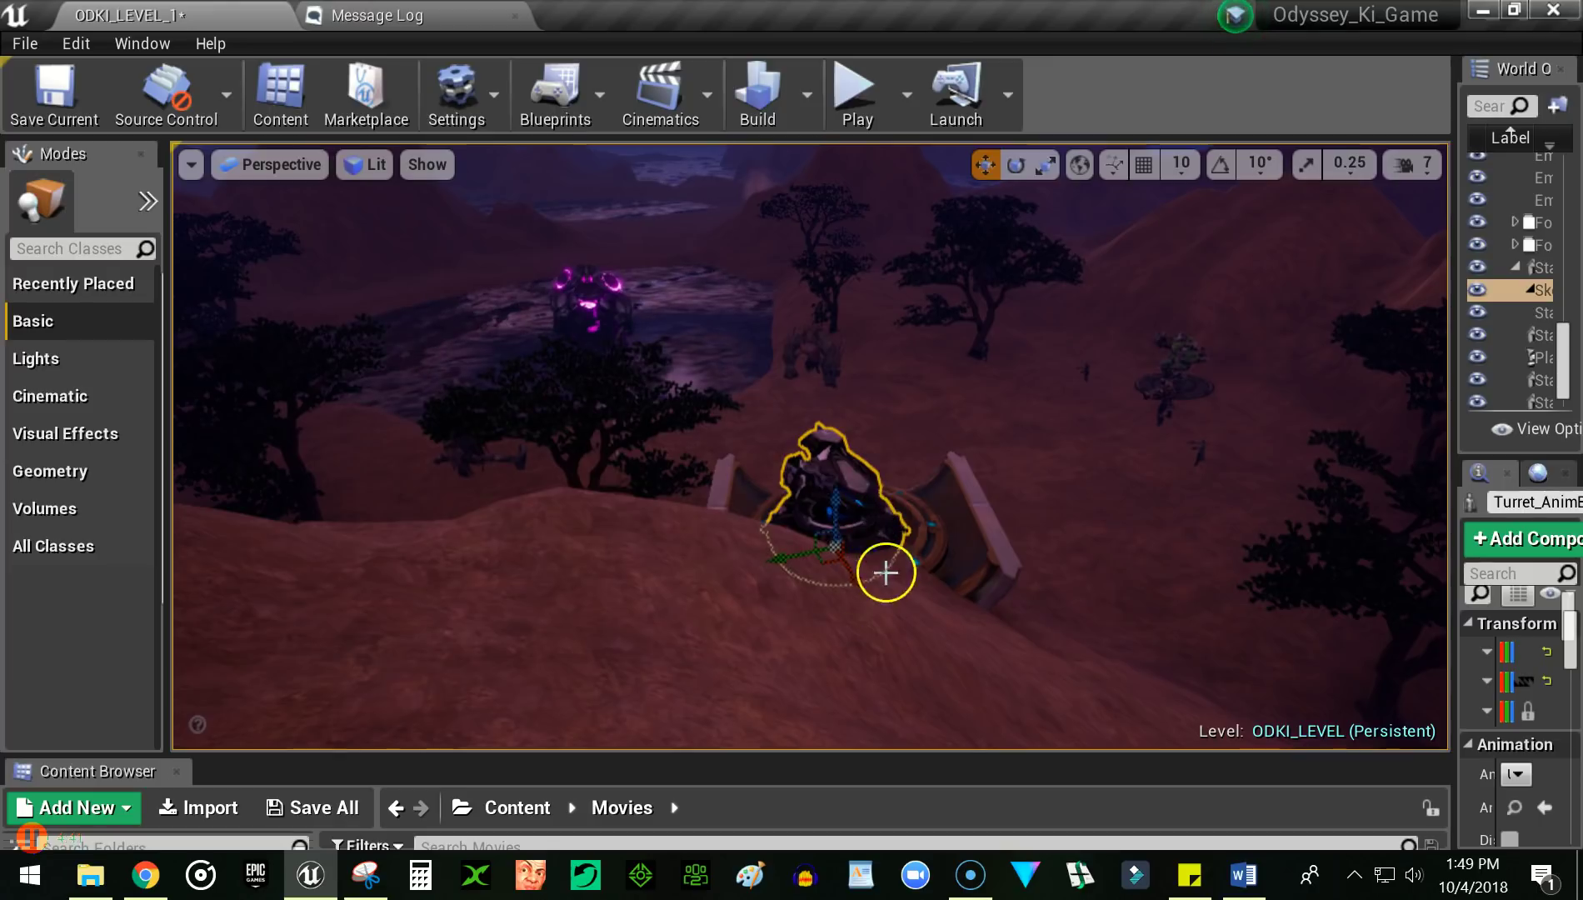
pyautogui.moveTo(925, 464); pyautogui.dragTo(240, 229, button='right')
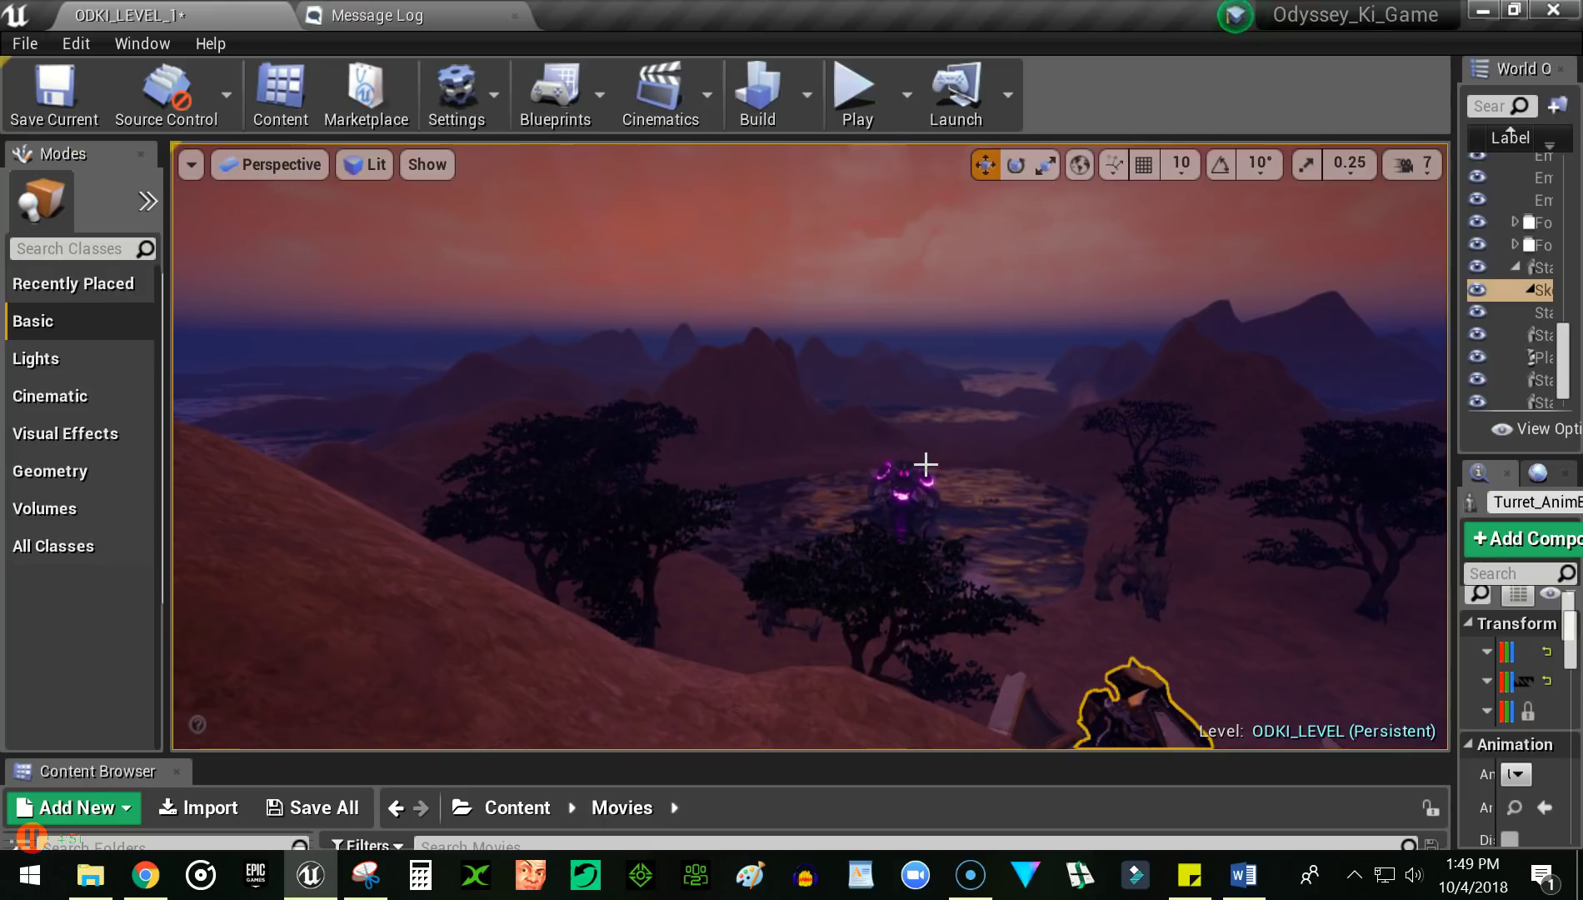
# Inspect the slopes and trees in the valley and the purple glowing creature in the lake at ground level
pyautogui.scroll(4, 925, 463)
pyautogui.moveTo(925, 464); pyautogui.dragTo(449, 657, button='right')
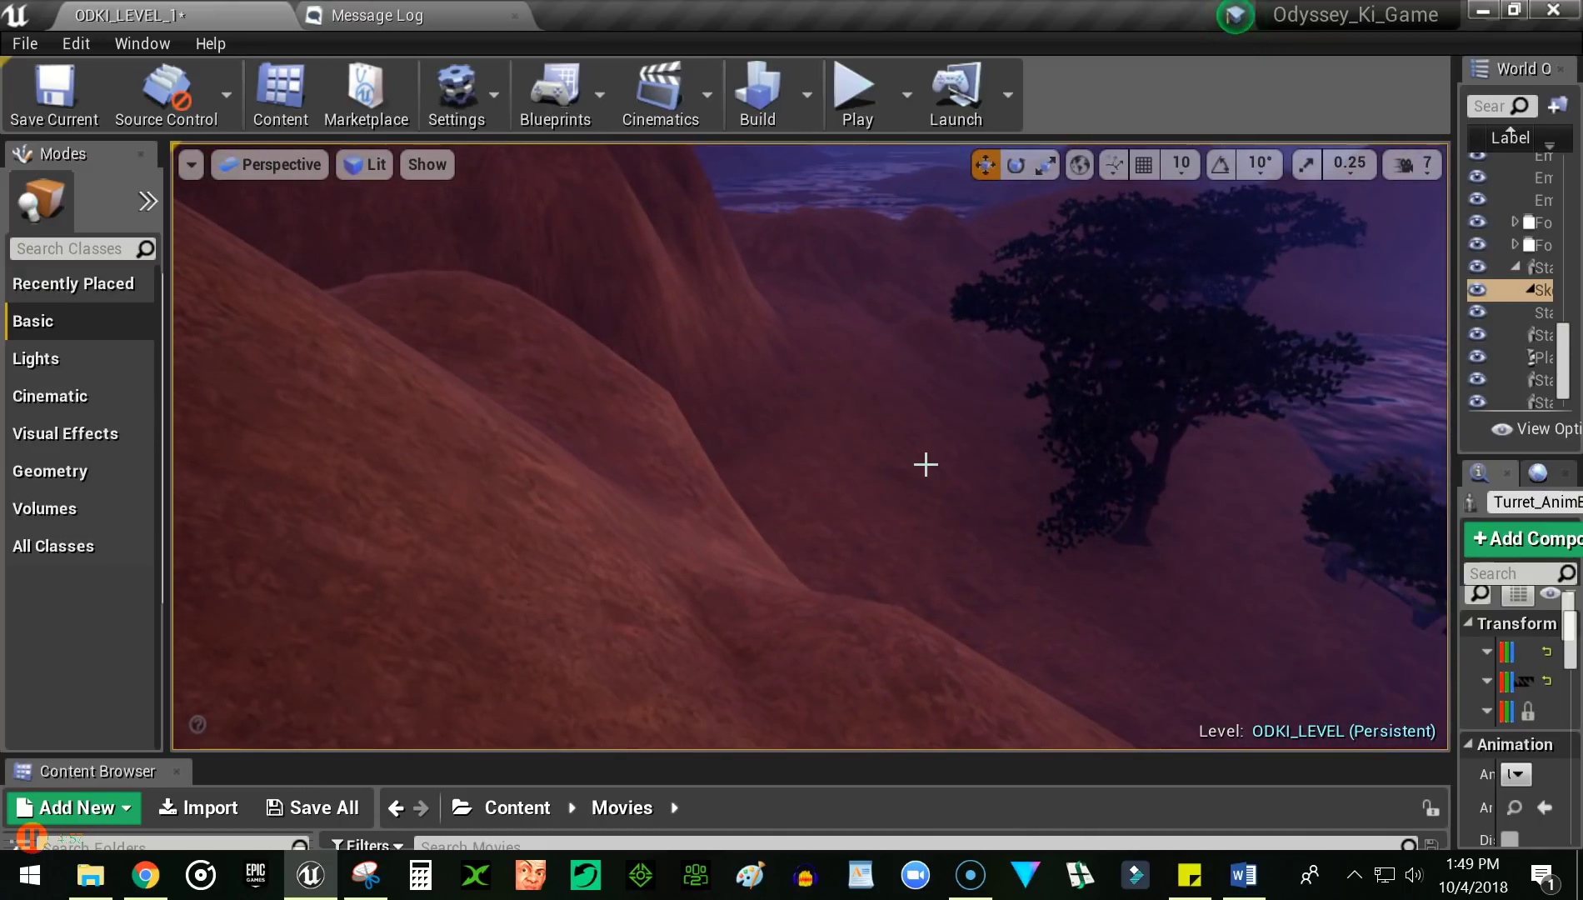
pyautogui.scroll(6, 925, 464)
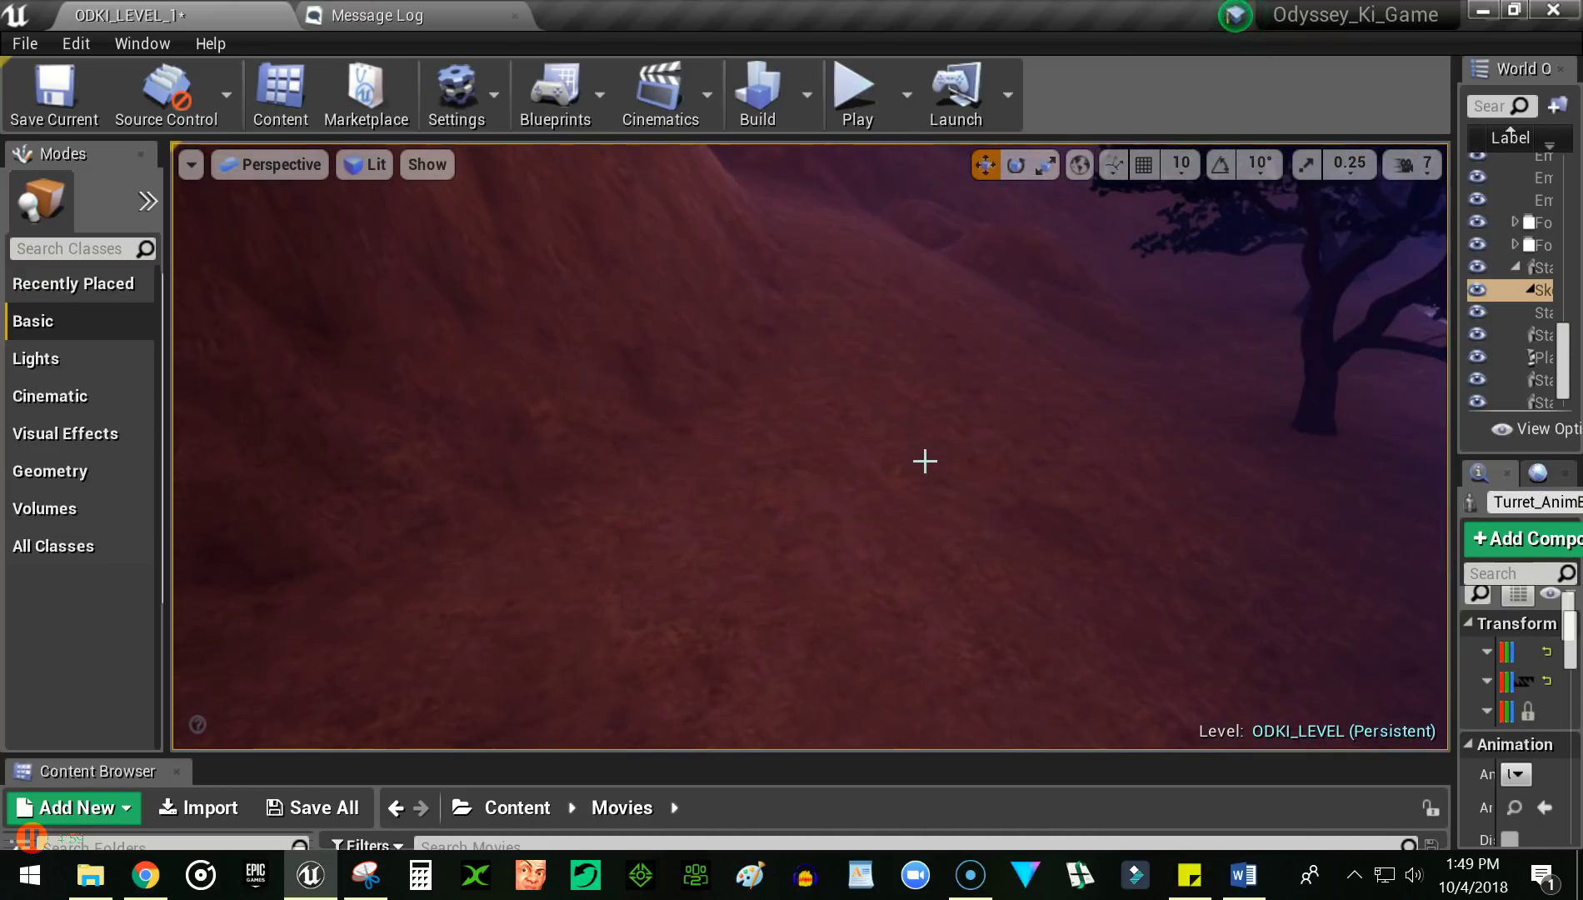
pyautogui.moveTo(925, 460); pyautogui.dragTo(1170, 403, button='right')
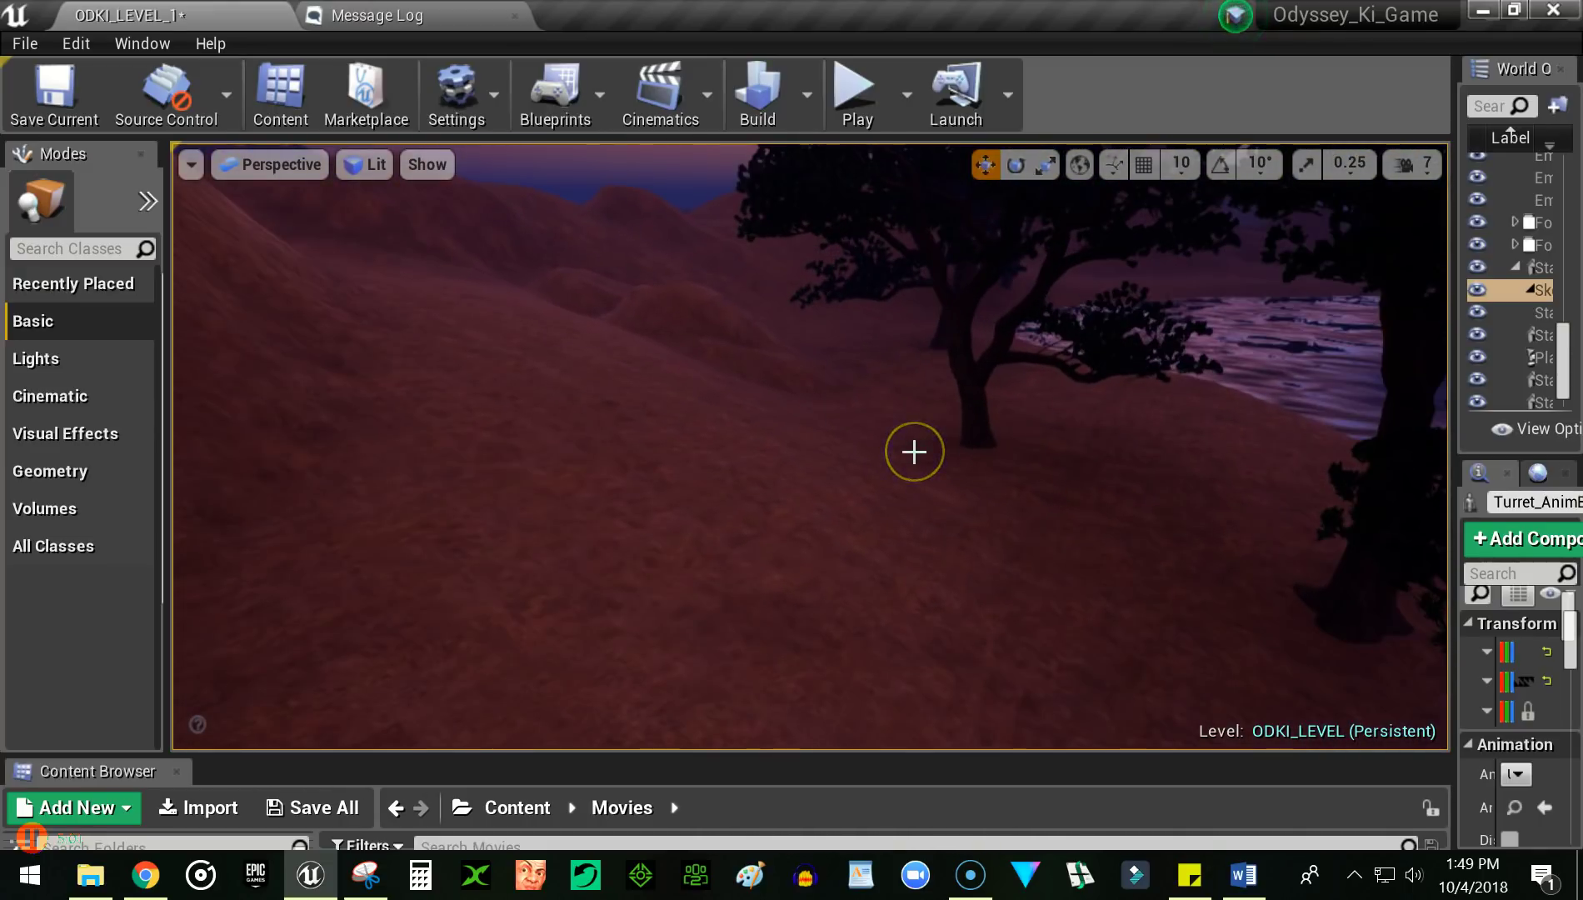
pyautogui.moveTo(915, 452); pyautogui.dragTo(952, 375, button='right')
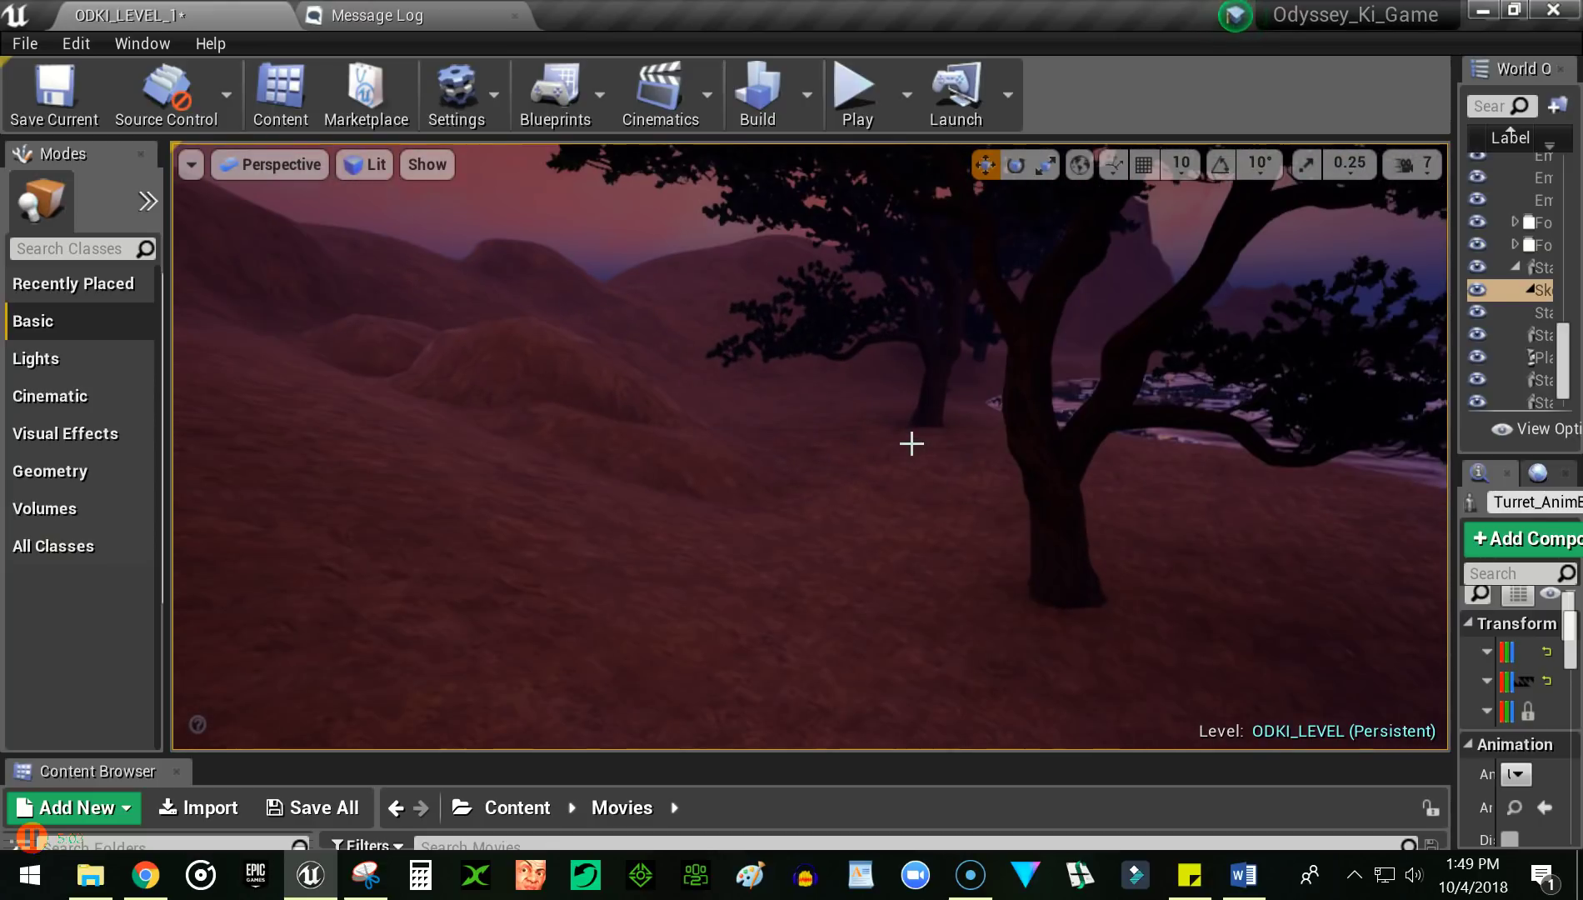
pyautogui.moveTo(913, 443); pyautogui.dragTo(1574, 650, button='right')
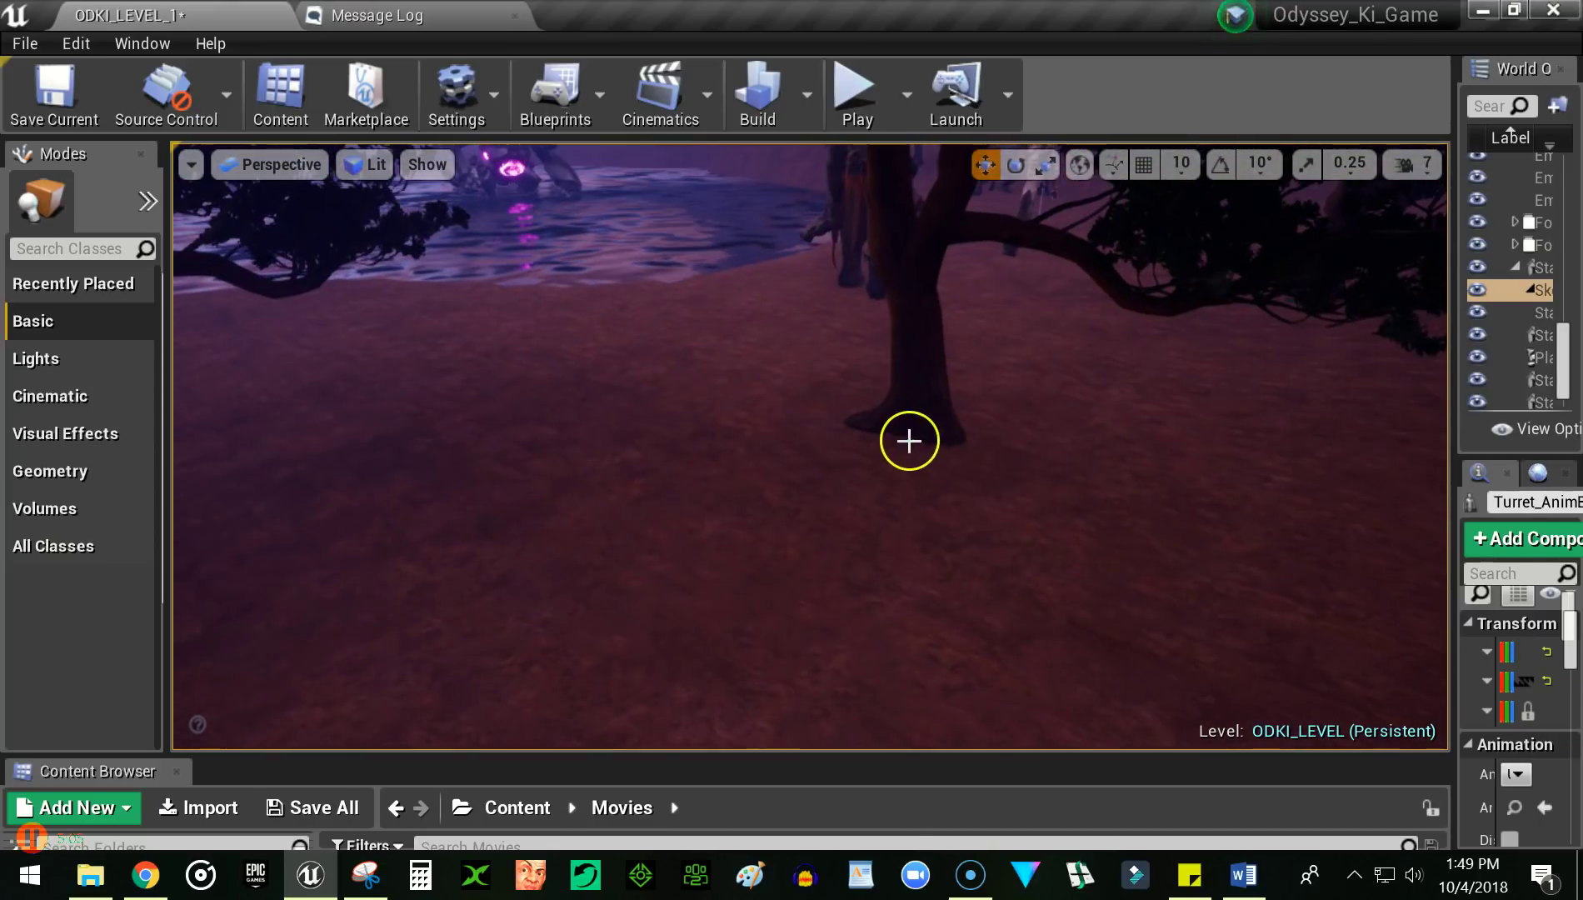
pyautogui.scroll(3, 763, 380)
pyautogui.moveTo(763, 380); pyautogui.dragTo(475, 191, button='right')
pyautogui.scroll(2, 764, 379)
pyautogui.scroll(4, 764, 380)
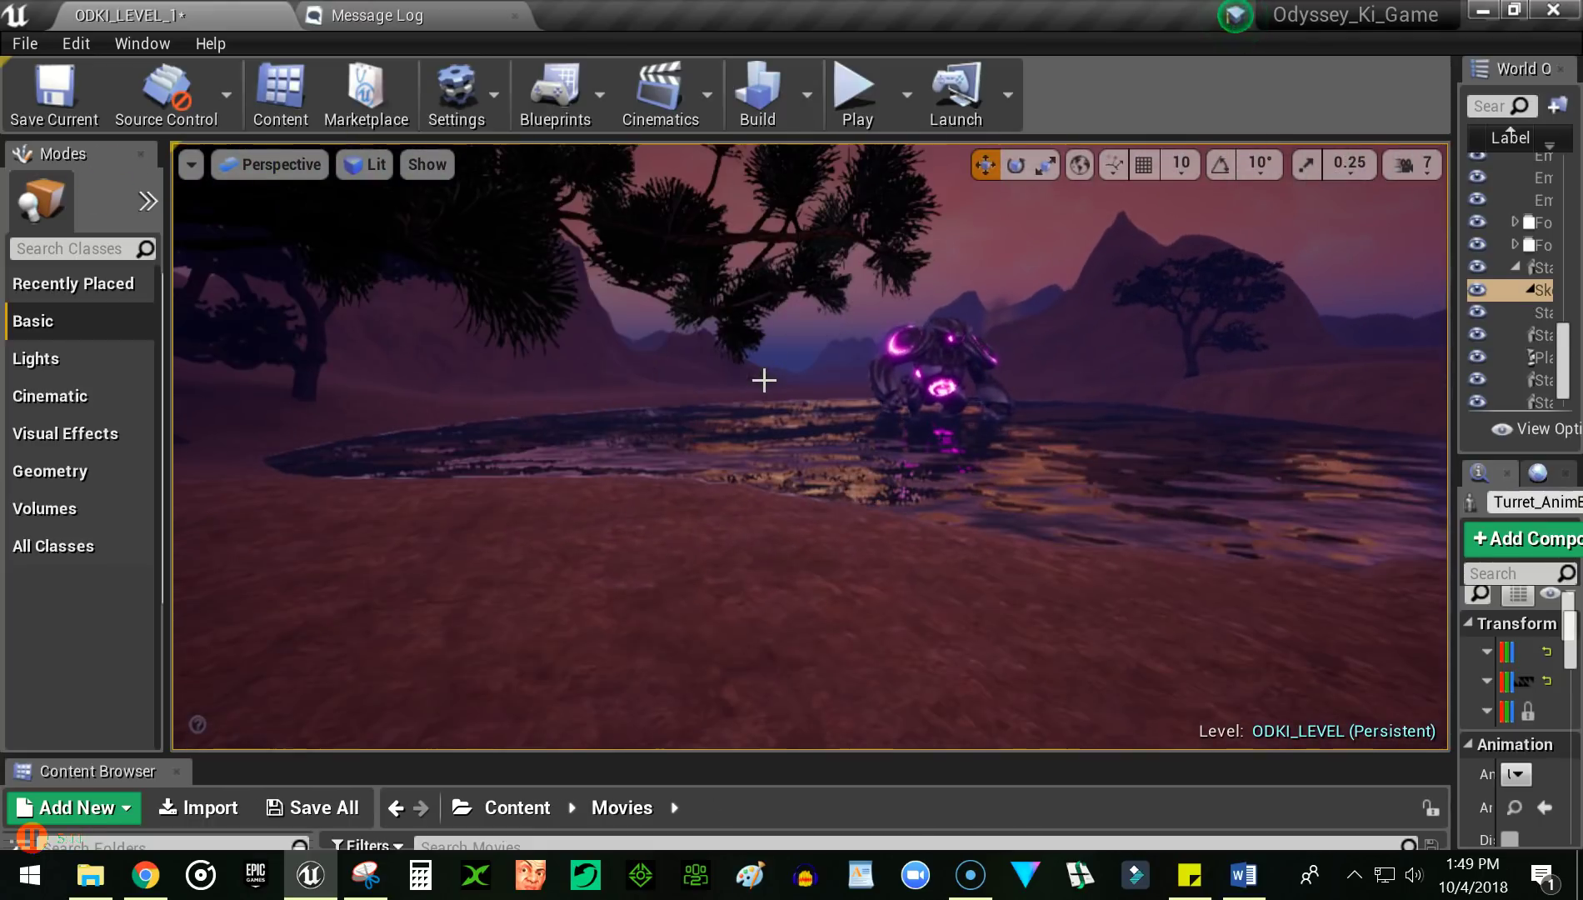
pyautogui.moveTo(764, 380); pyautogui.dragTo(755, 372)
pyautogui.moveTo(754, 373); pyautogui.dragTo(1246, 430, button='right')
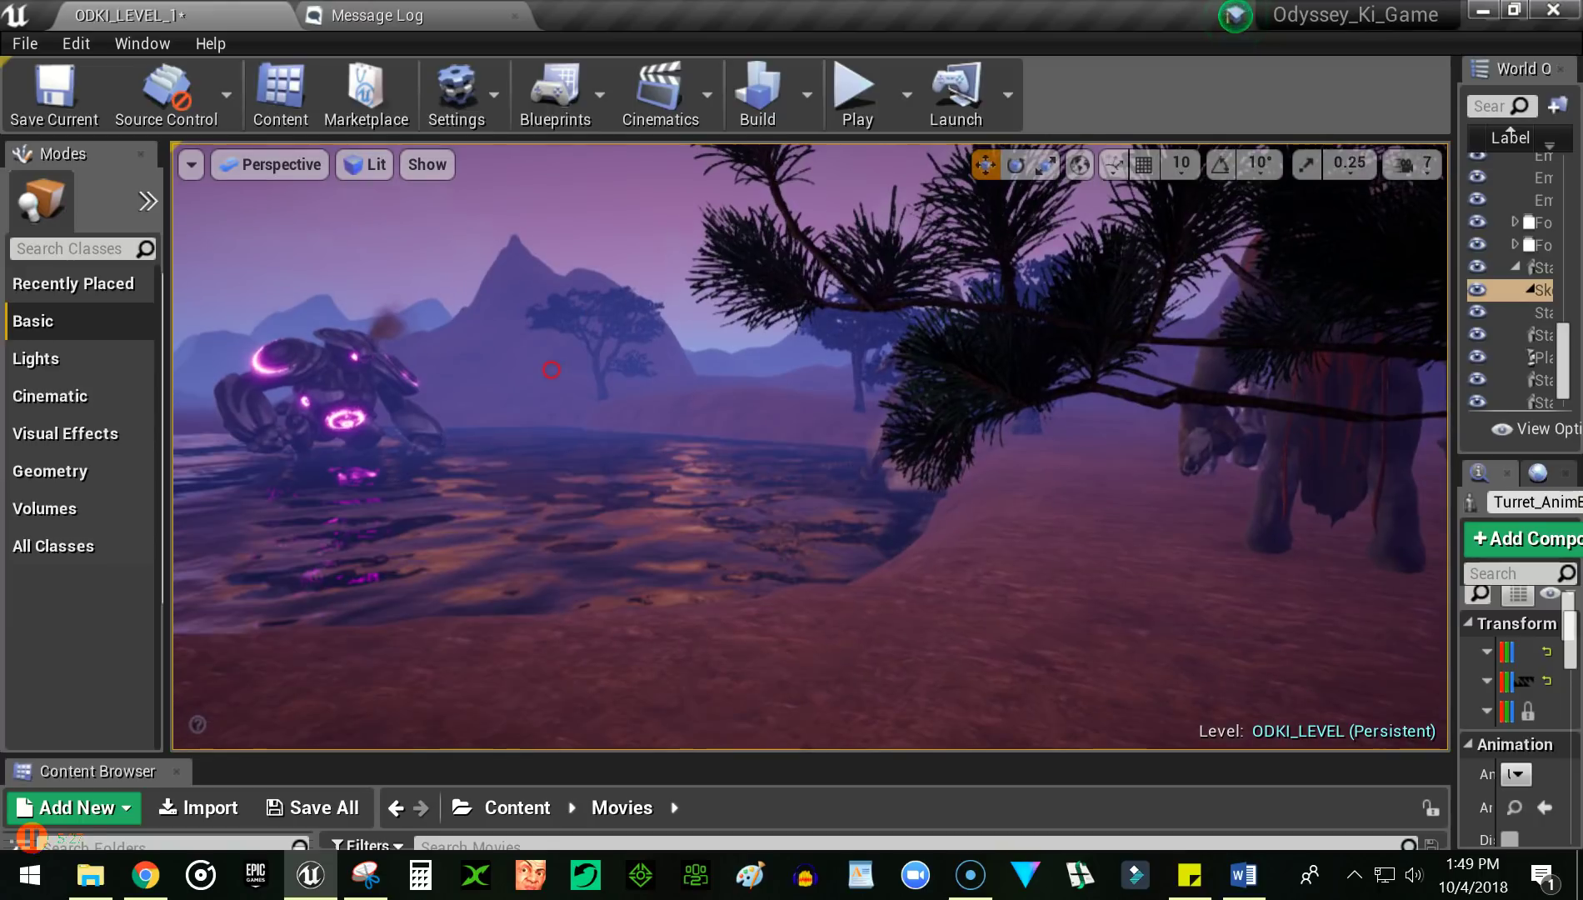
# View the armed figure, the horned creature and the trees along the lake shore from farther back
pyautogui.moveTo(758, 370); pyautogui.dragTo(766, 346, button='right')
pyautogui.scroll(-6, 768, 348)
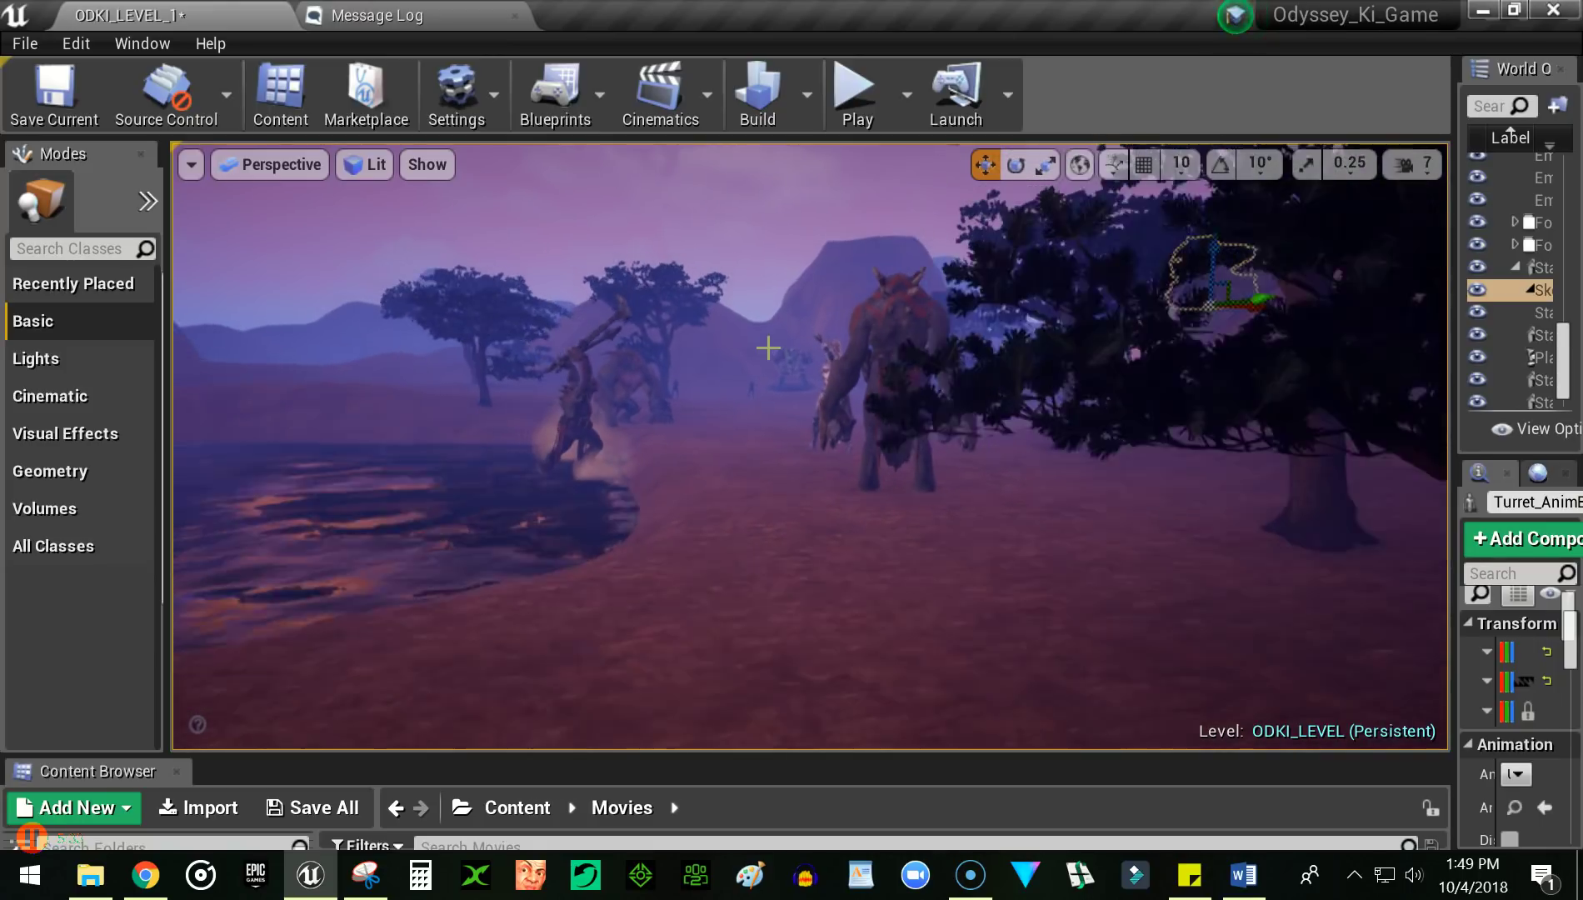
pyautogui.moveTo(768, 347); pyautogui.dragTo(768, 347, button='right')
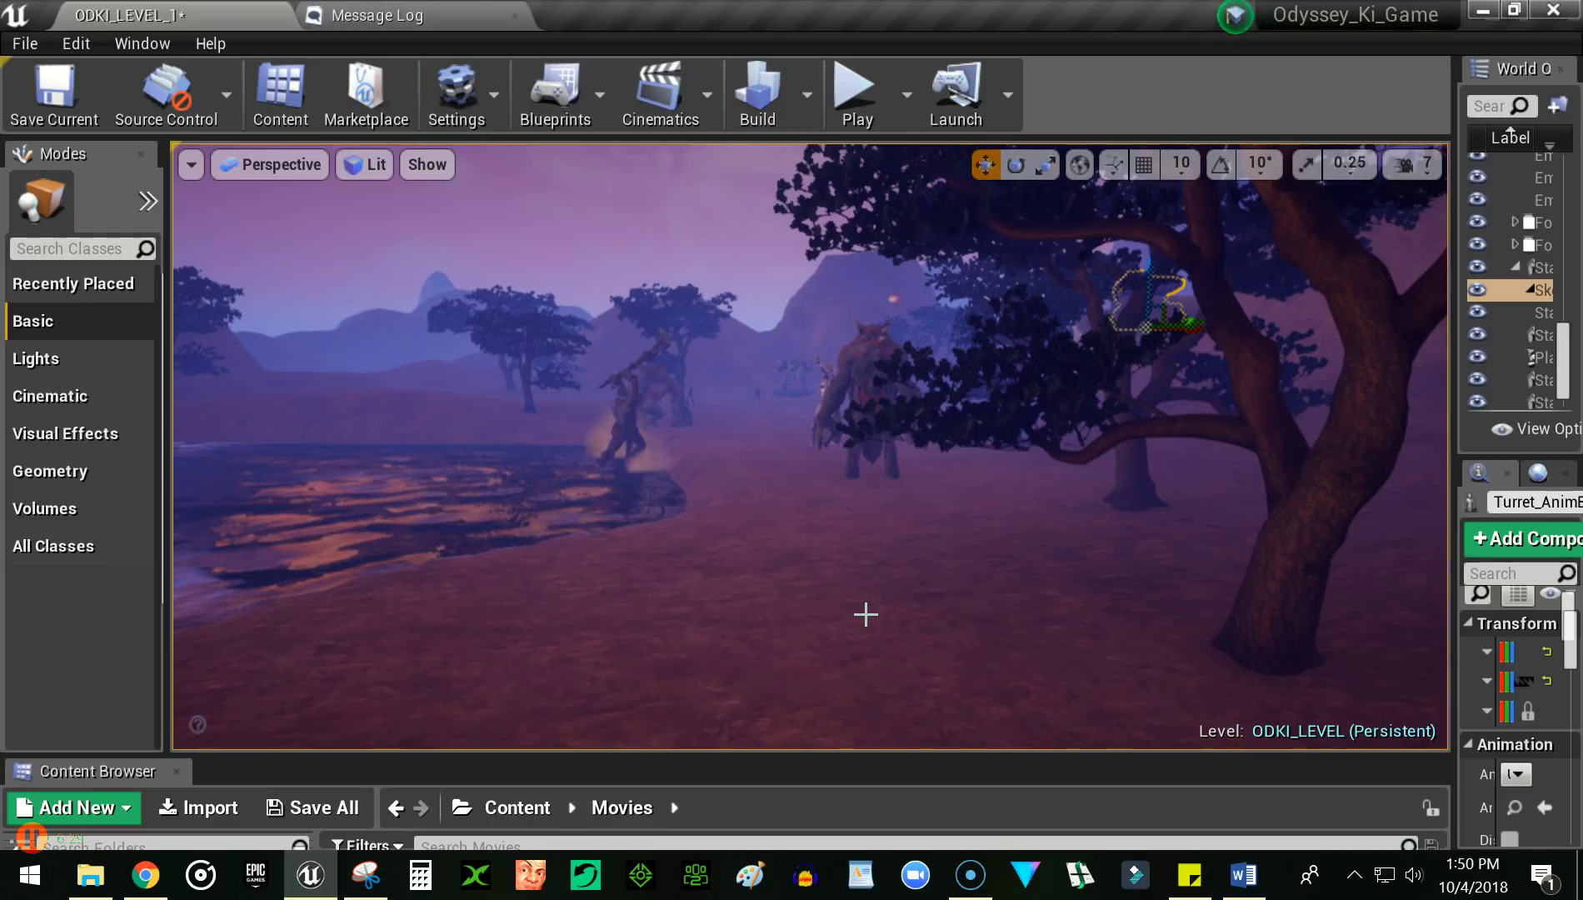
# Play the level in the editor in full screen and give the game control of the mouse
pyautogui.click(848, 86)
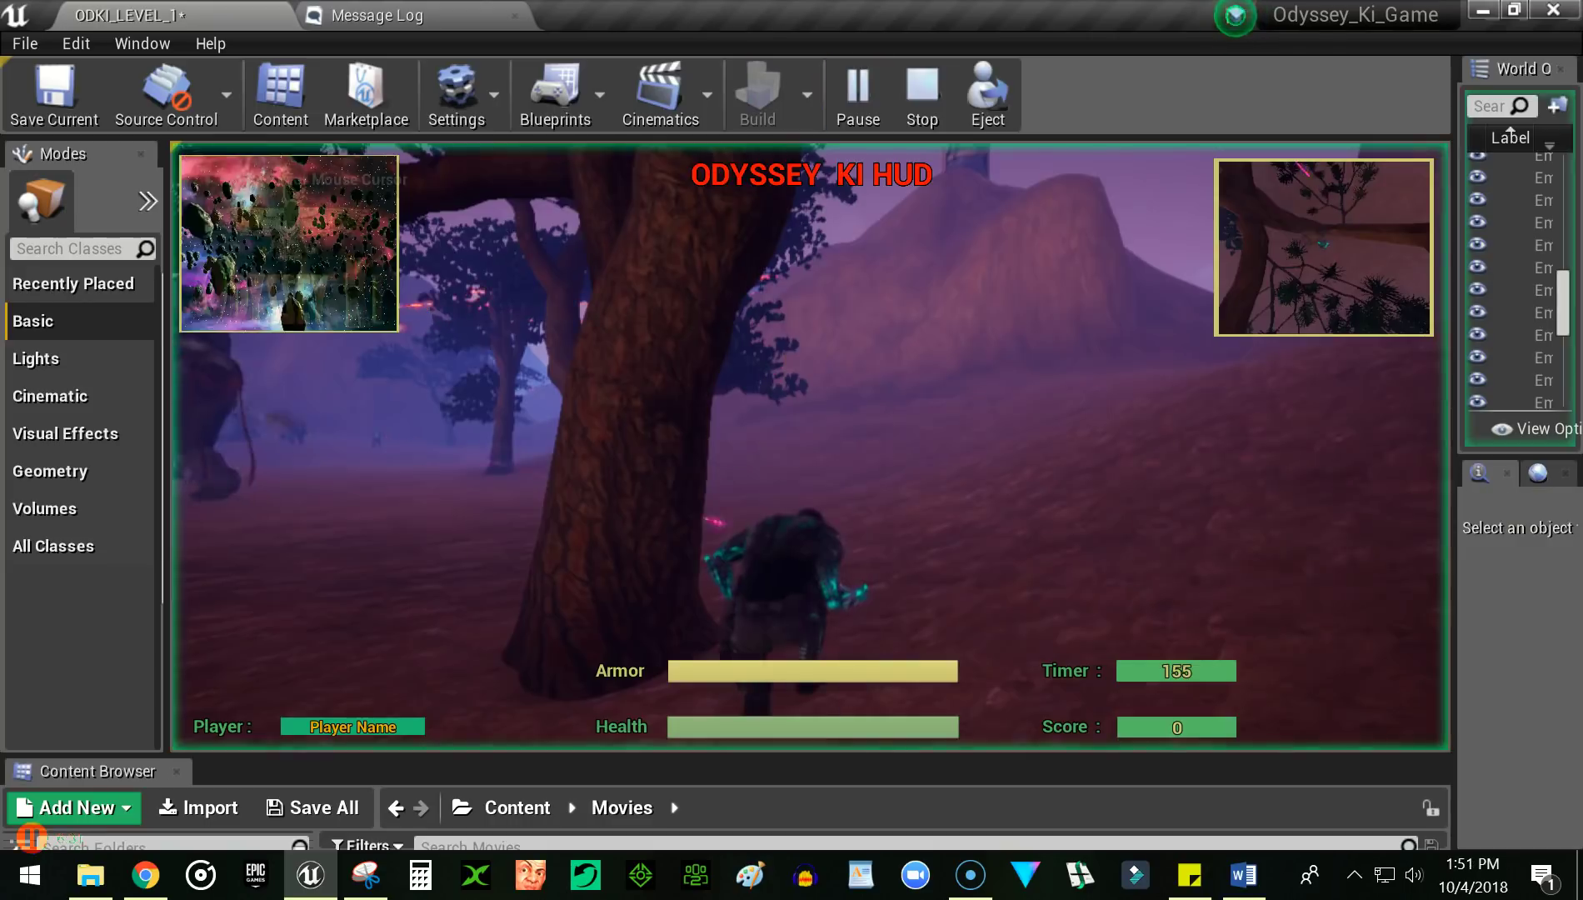
pyautogui.press('F11')
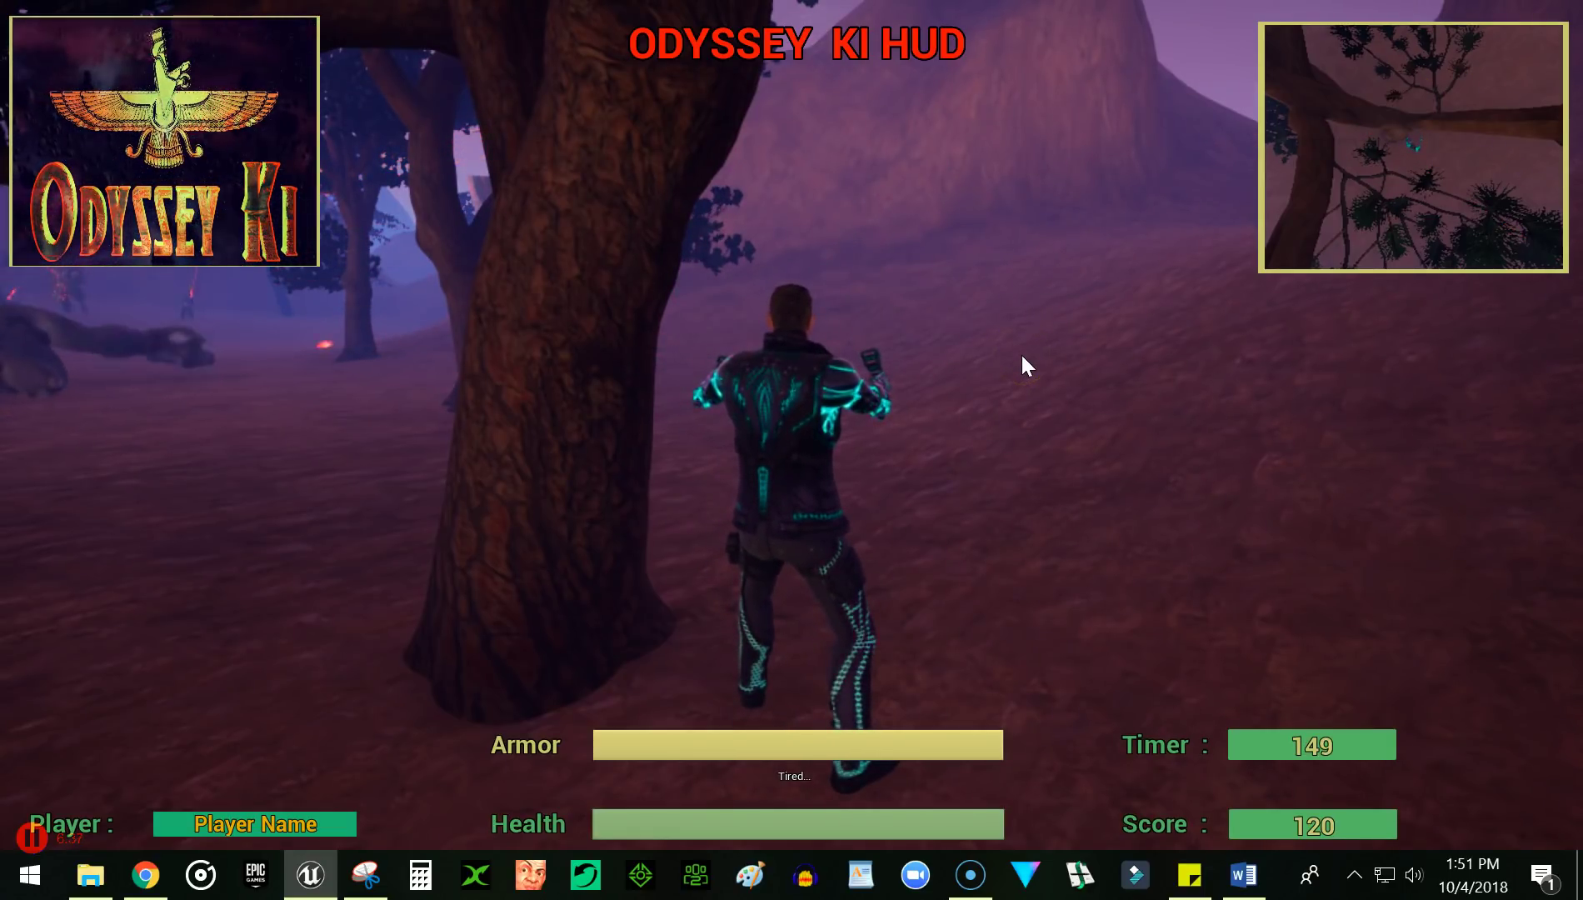
pyautogui.click(995, 363)
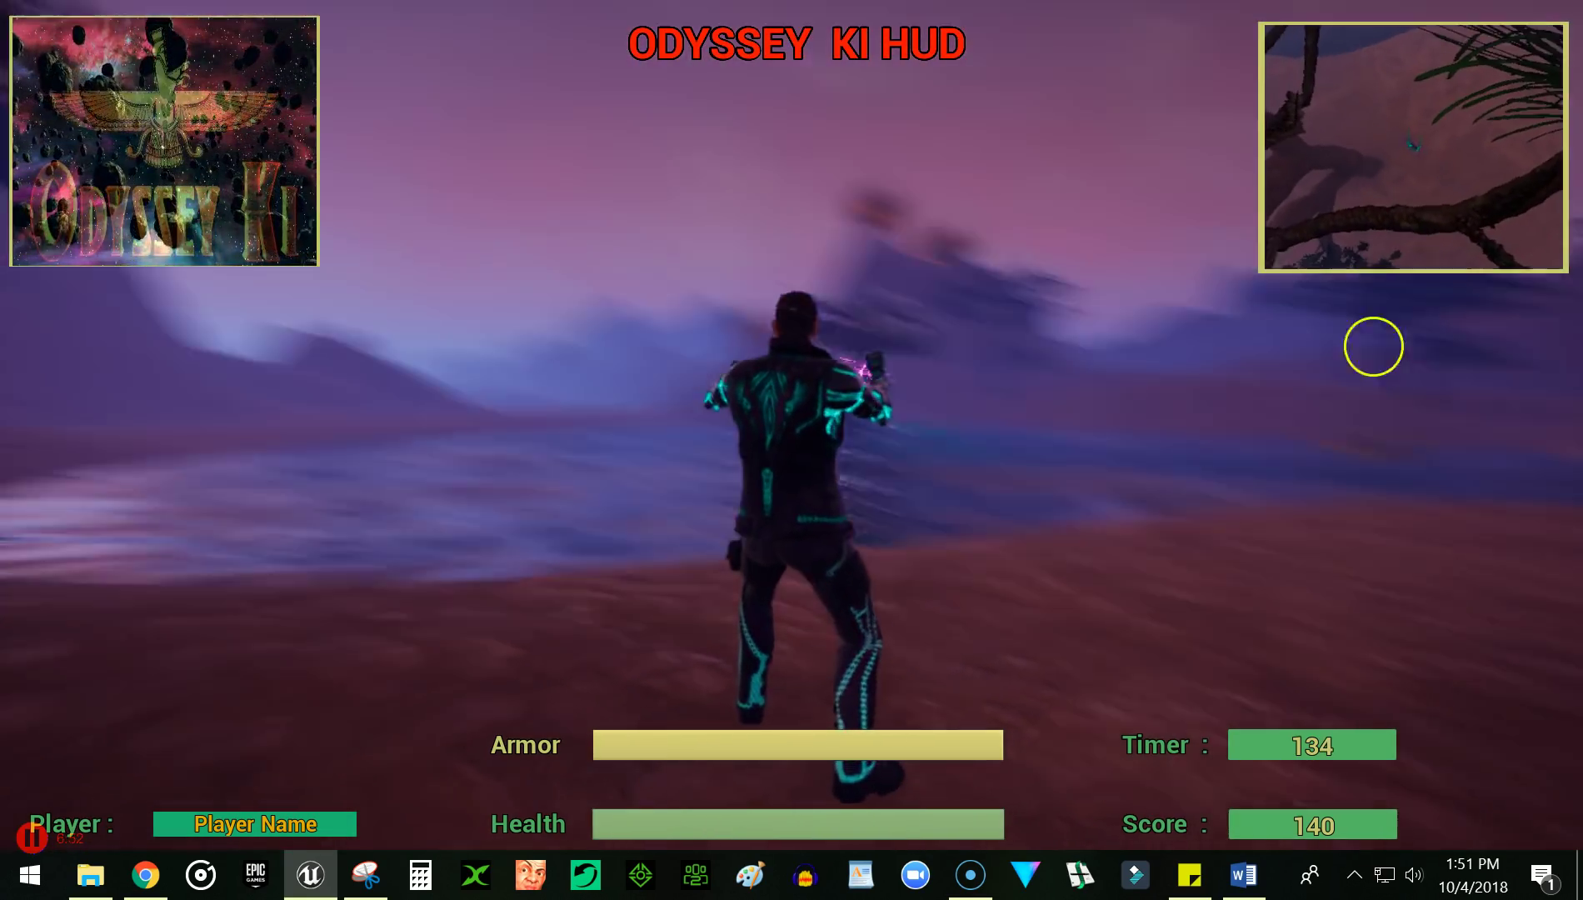
# Fire from the shore at the purple glowing creature in the lake
pyautogui.click(1295, 306)
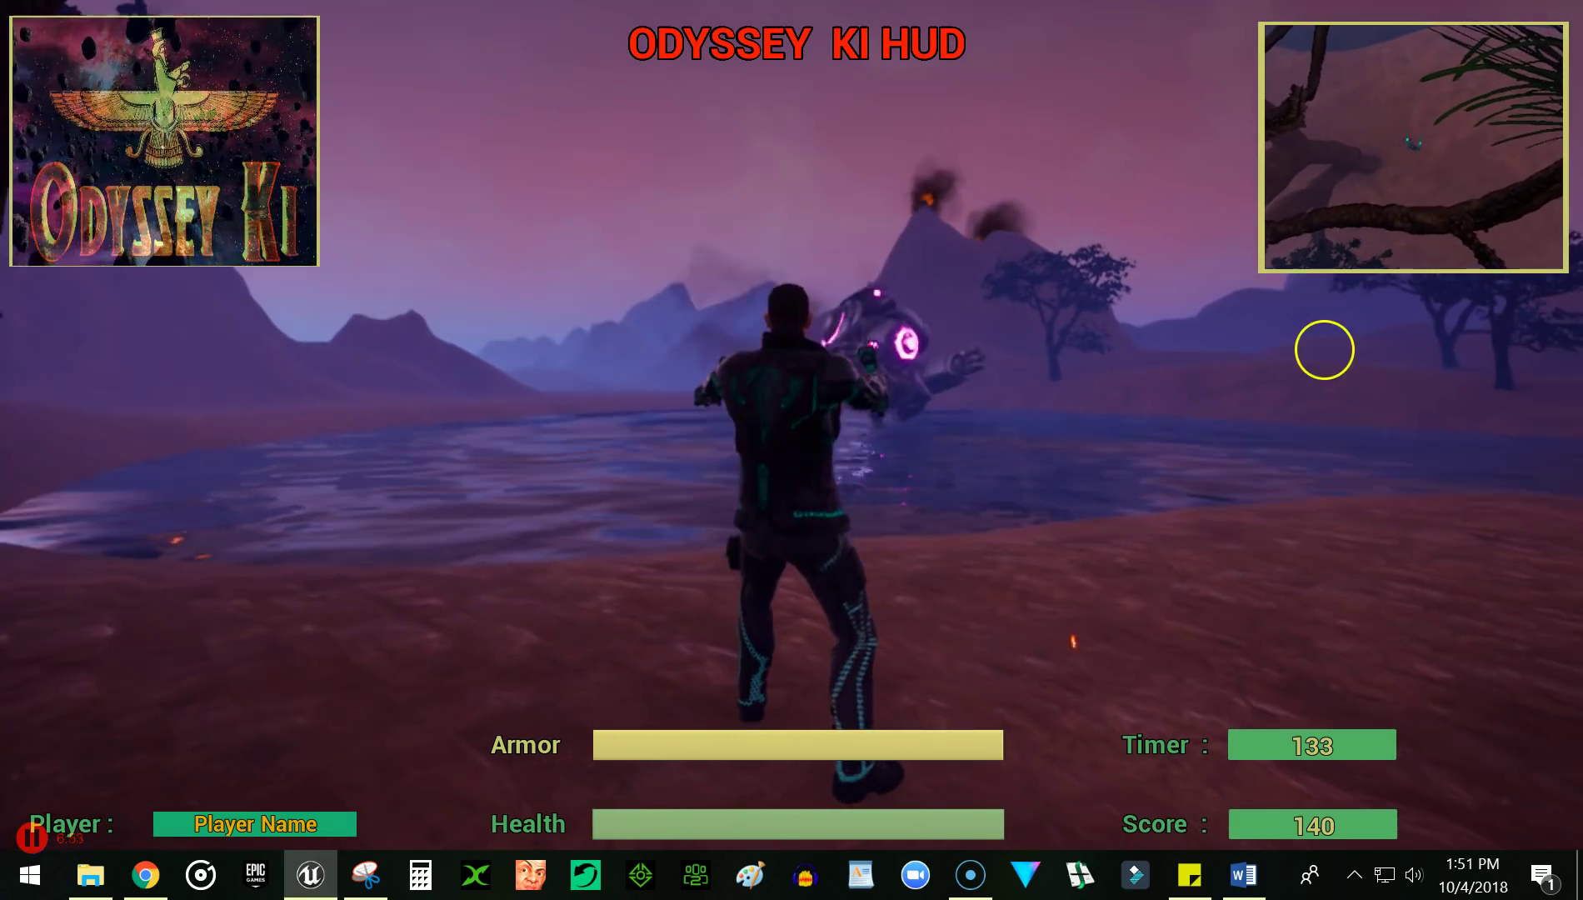
pyautogui.click(1332, 358)
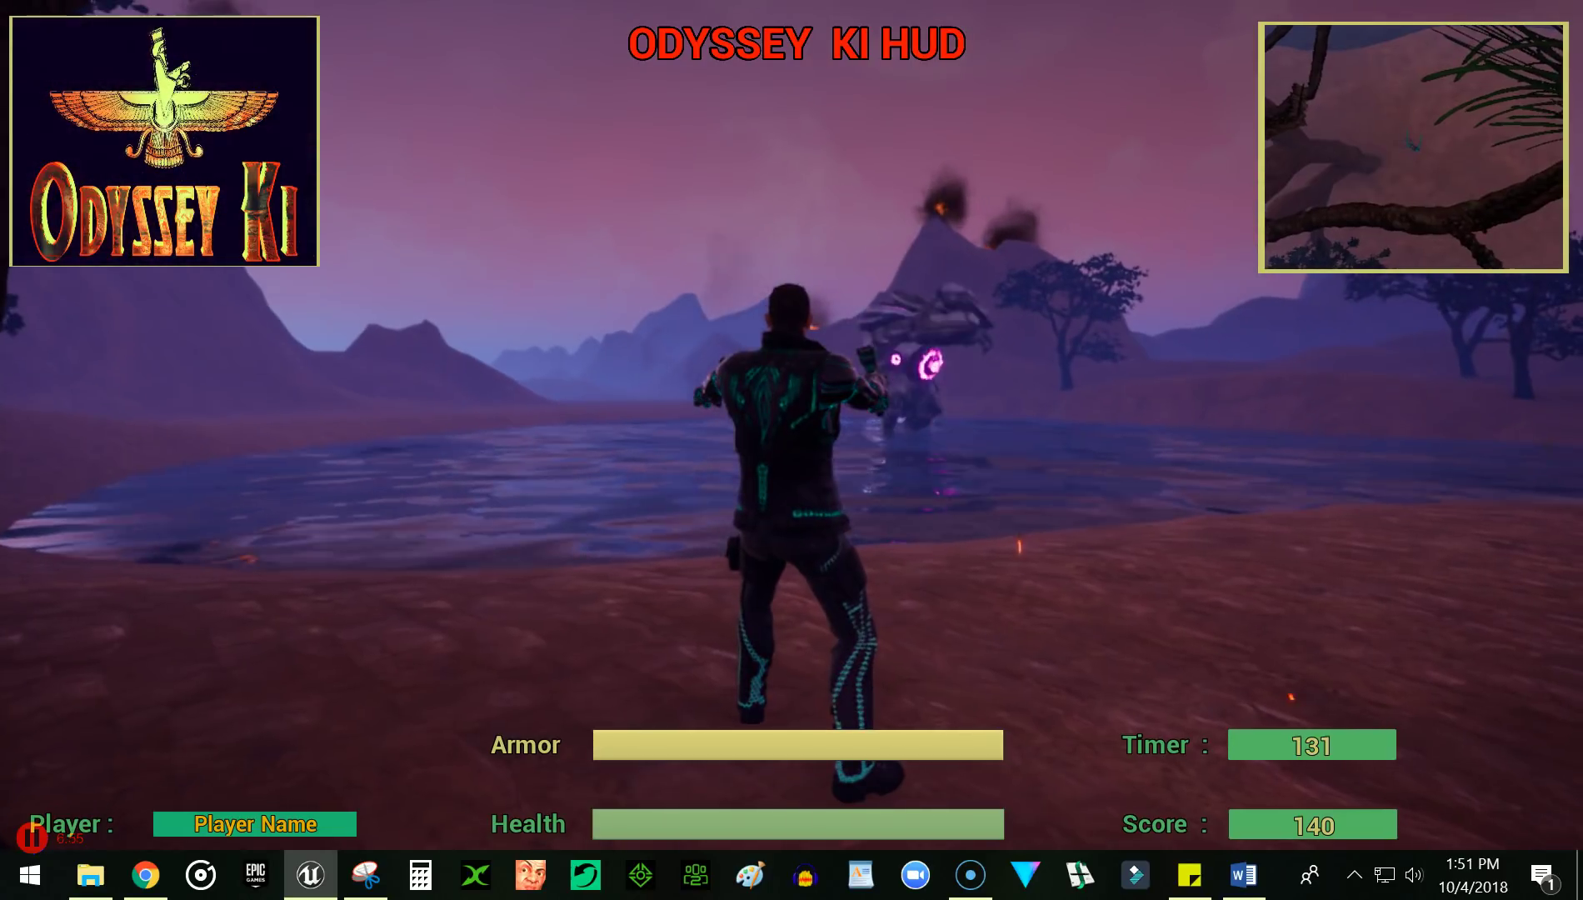
pyautogui.click(1309, 308)
pyautogui.click(1311, 311)
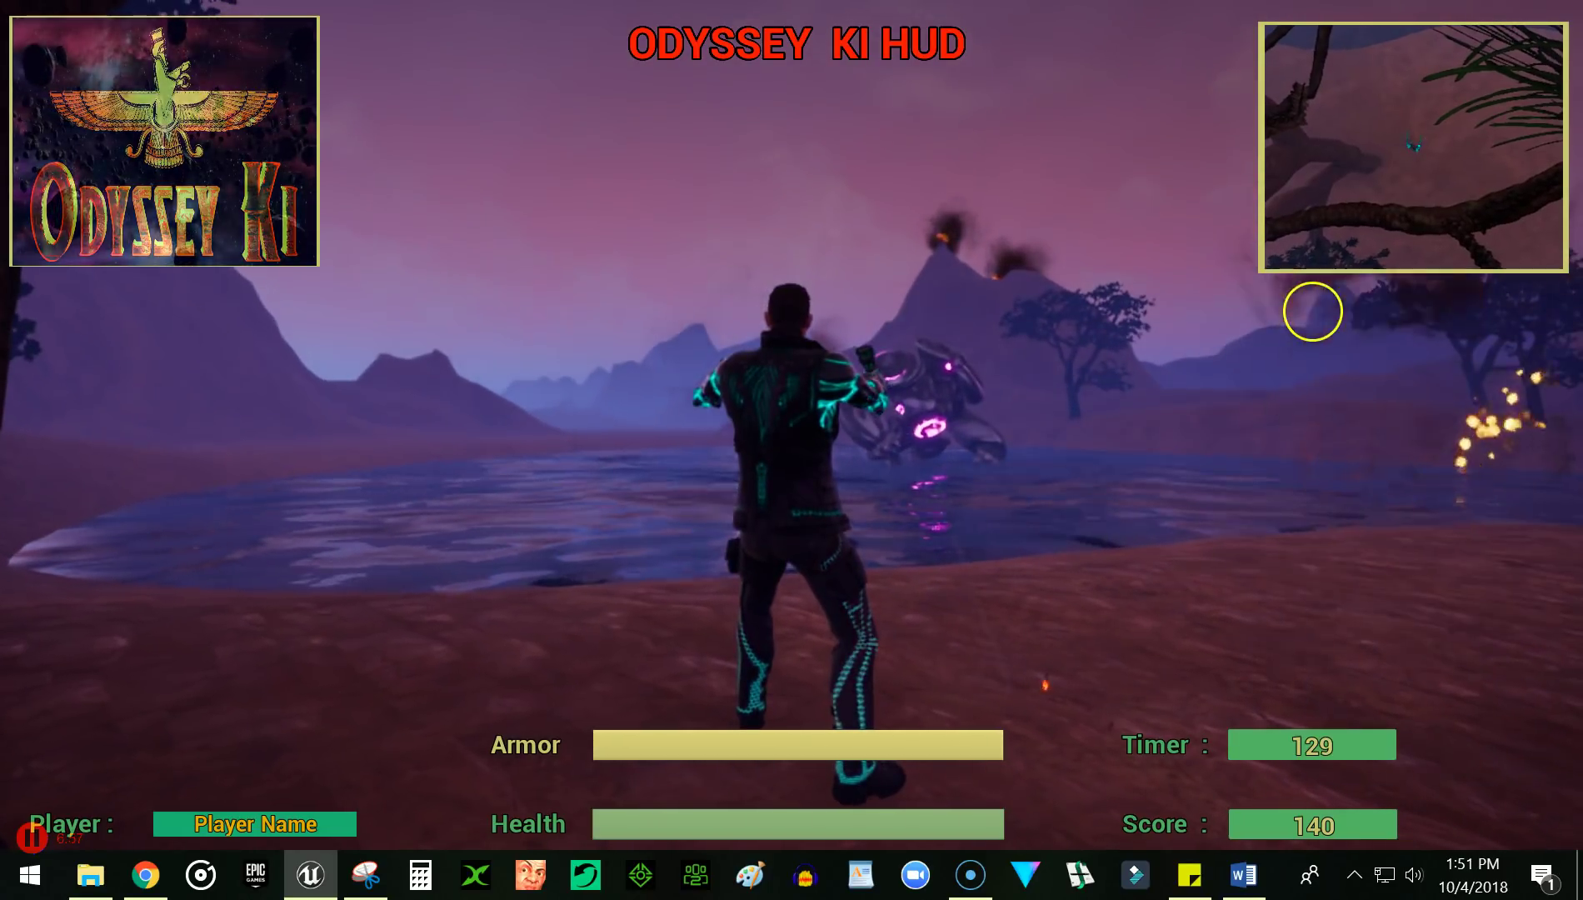
pyautogui.moveTo(1325, 338); pyautogui.dragTo(1338, 404)
pyautogui.click(1349, 399)
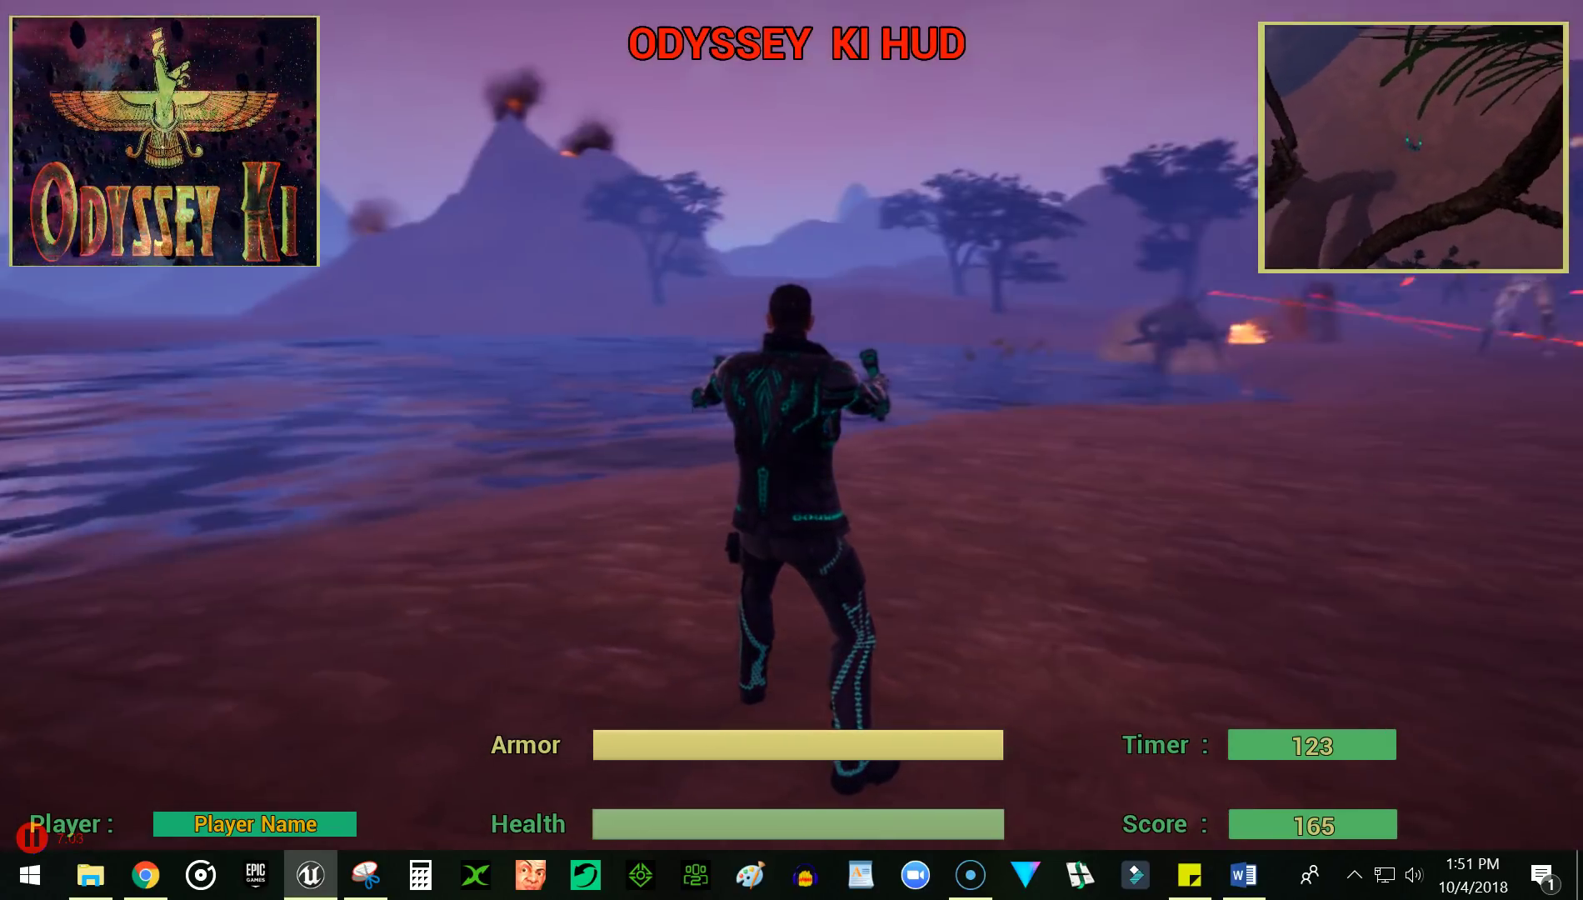
# Release and recapture the mouse, and fire at the creatures fighting by the lake while advancing along the shore
pyautogui.hotkey('shift', 'F1')
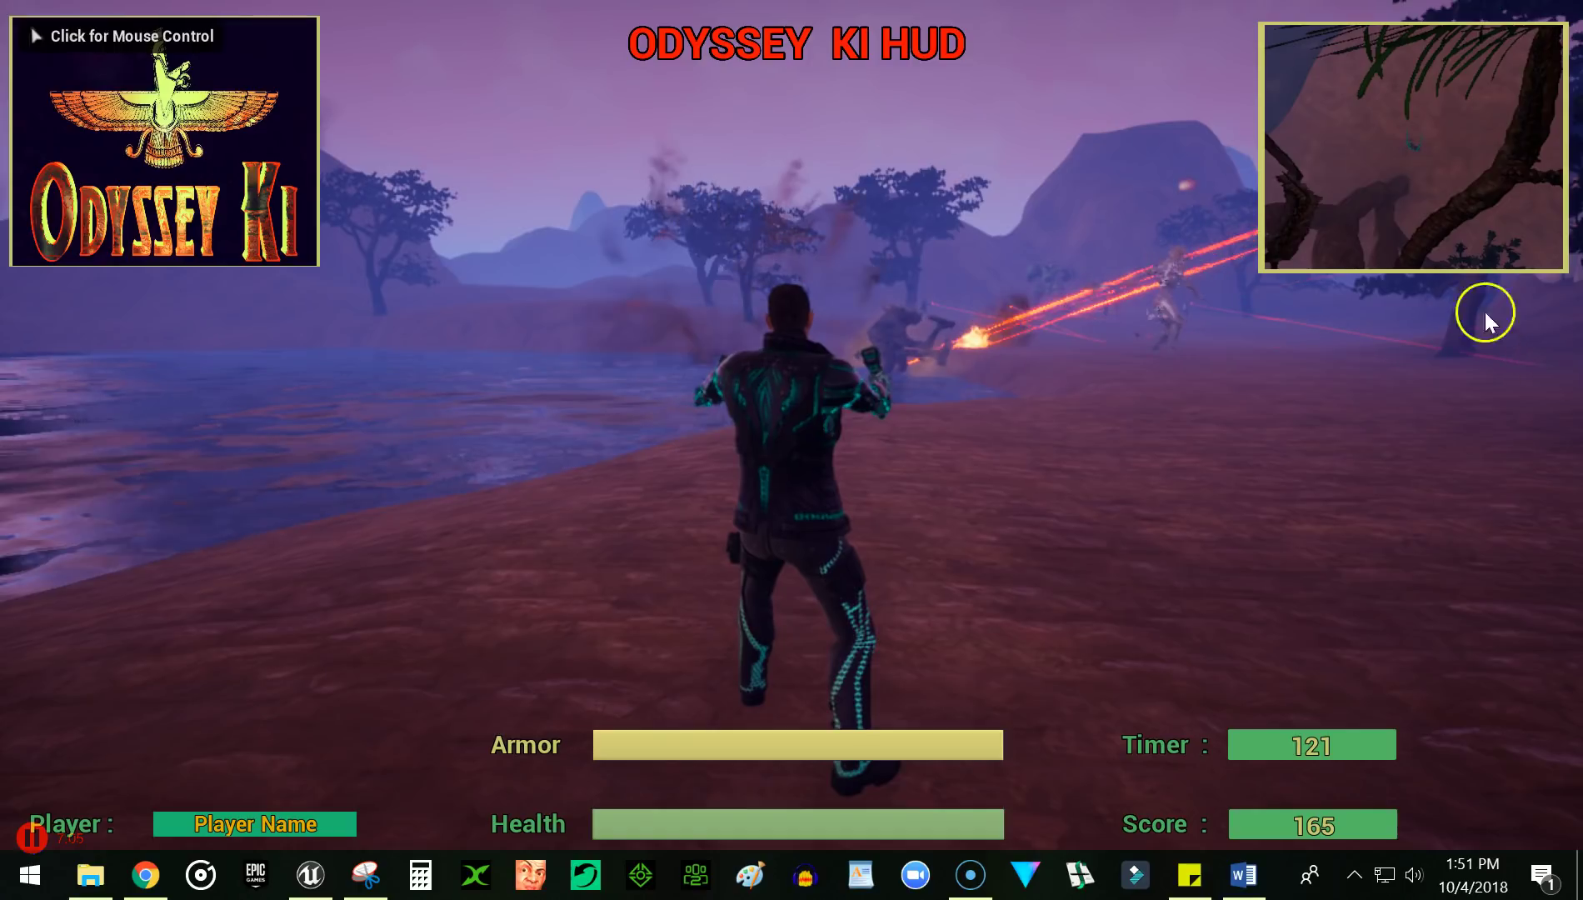
pyautogui.click(1253, 293)
pyautogui.click(1261, 294)
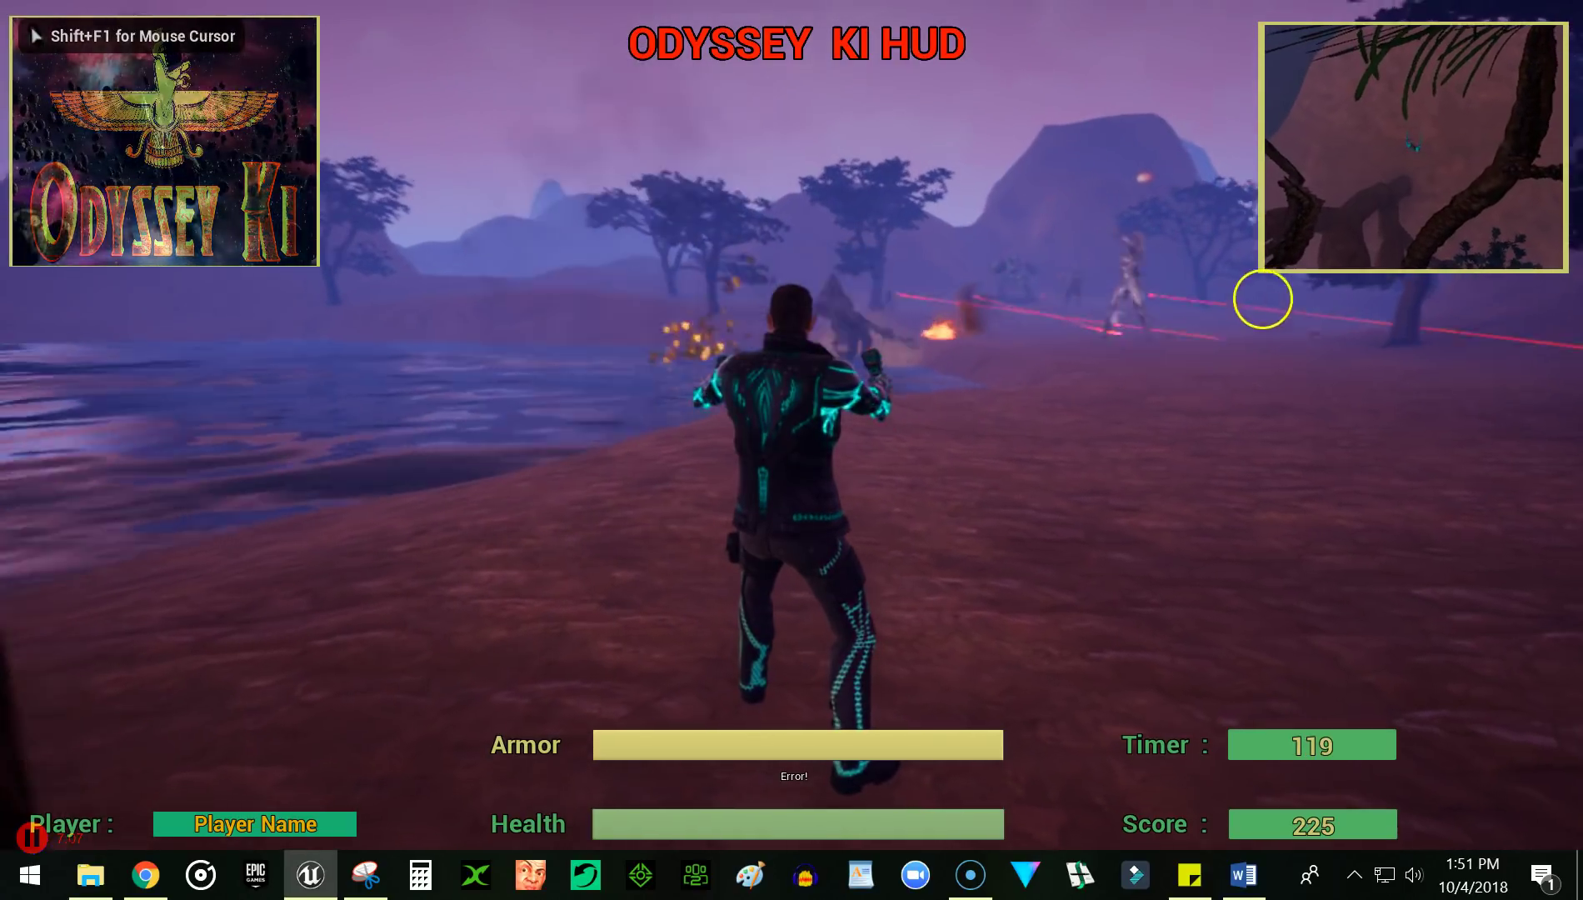
pyautogui.click(1263, 304)
pyautogui.click(1335, 286)
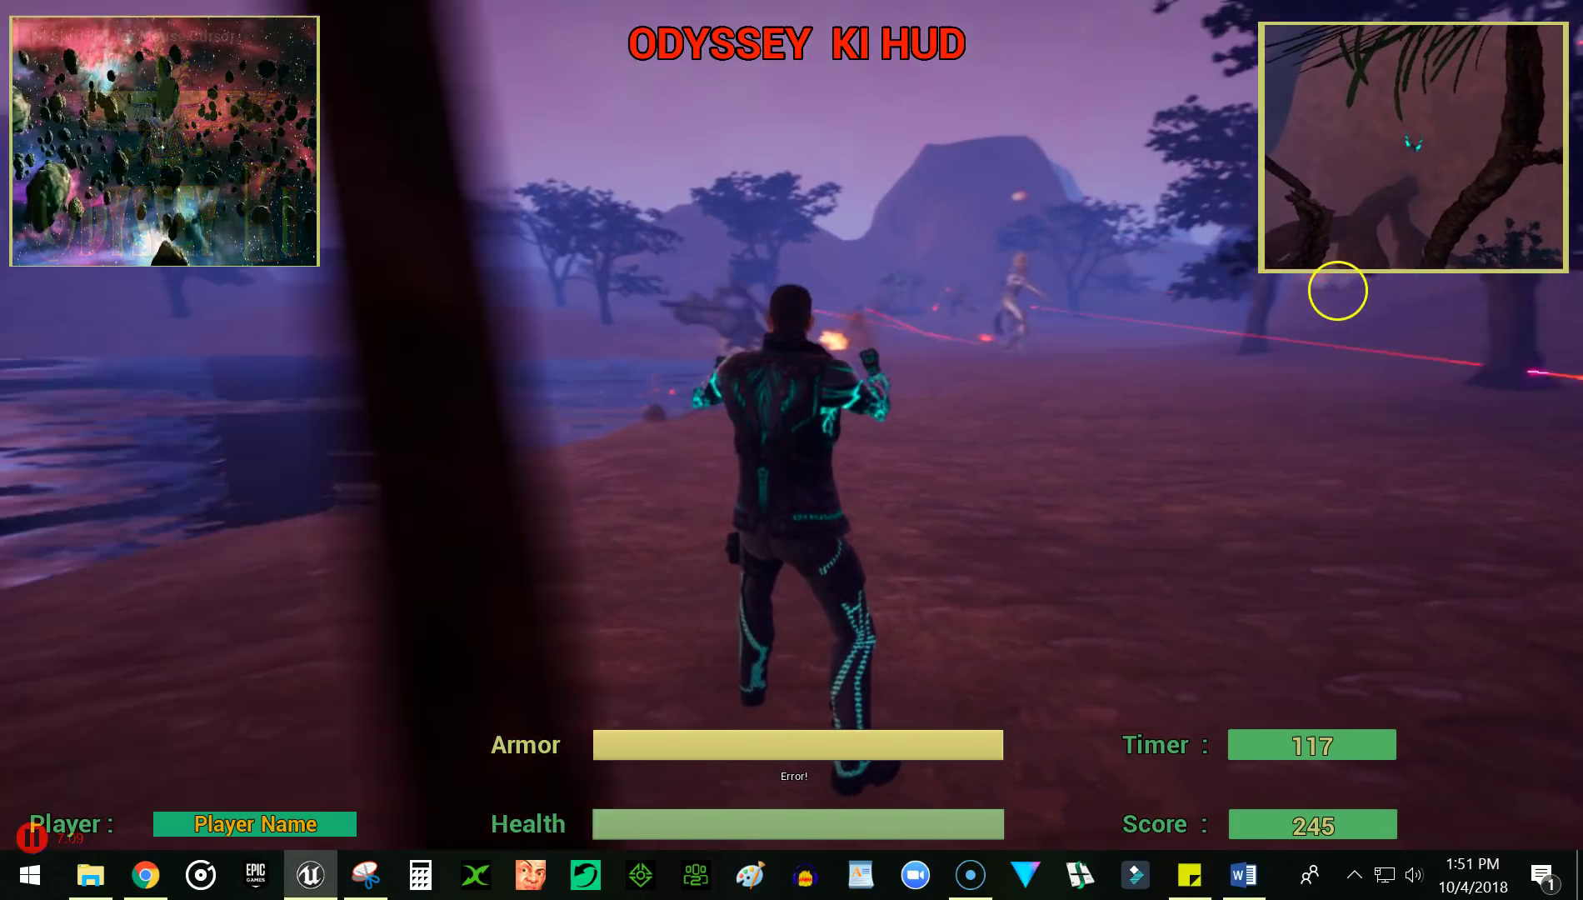
pyautogui.click(1301, 262)
pyautogui.press('w')
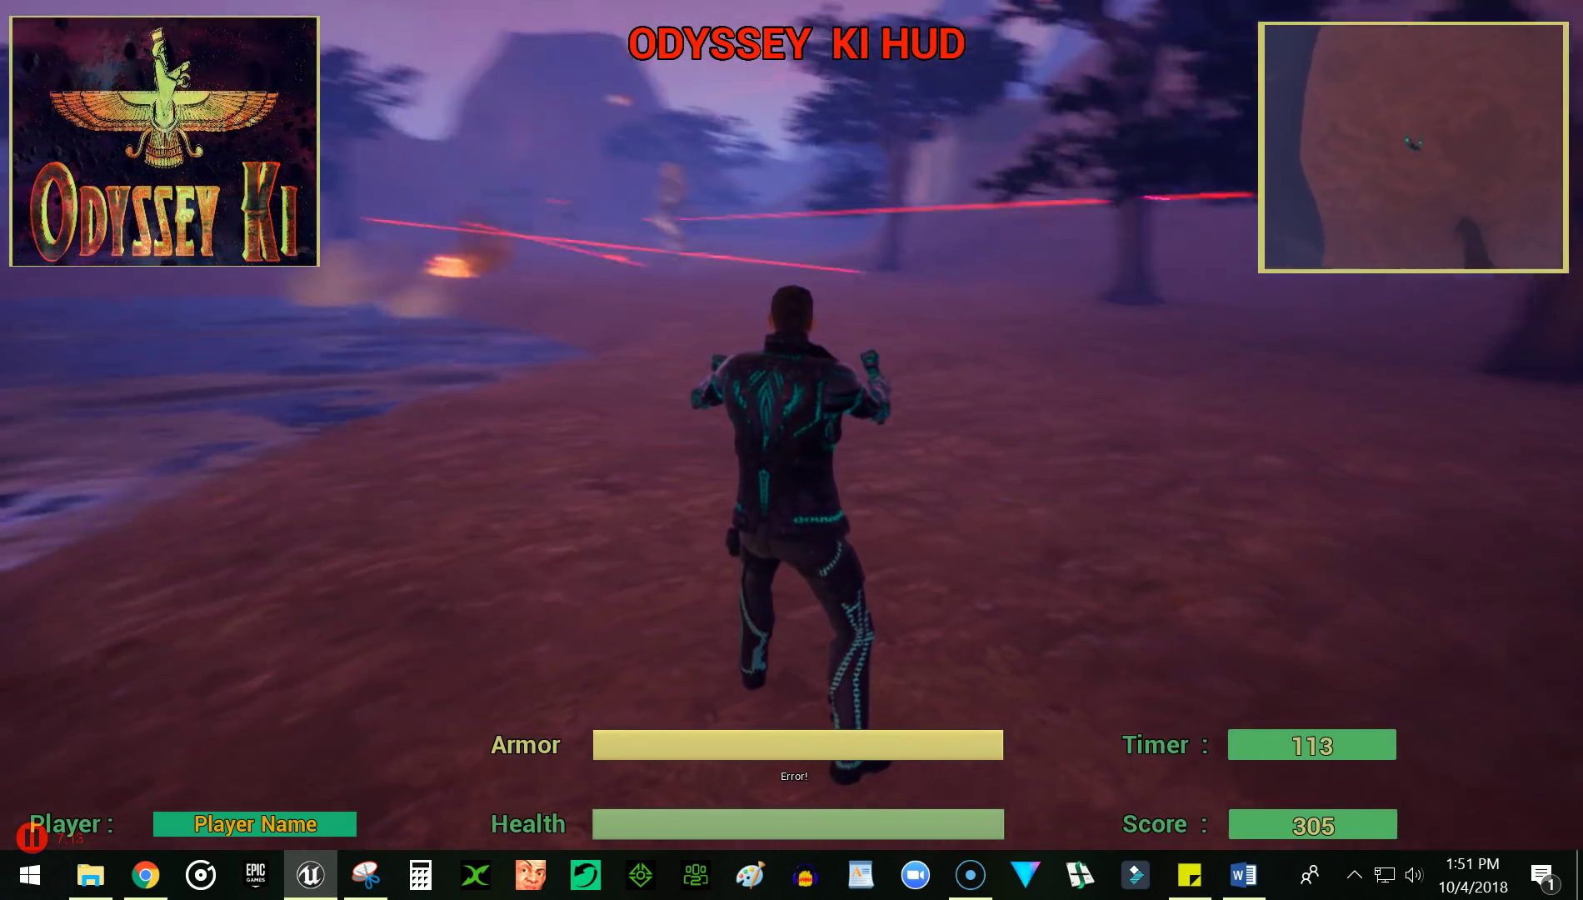
# Fire at the winged figure and the other enemies around the far end of the lake
pyautogui.click(1465, 367)
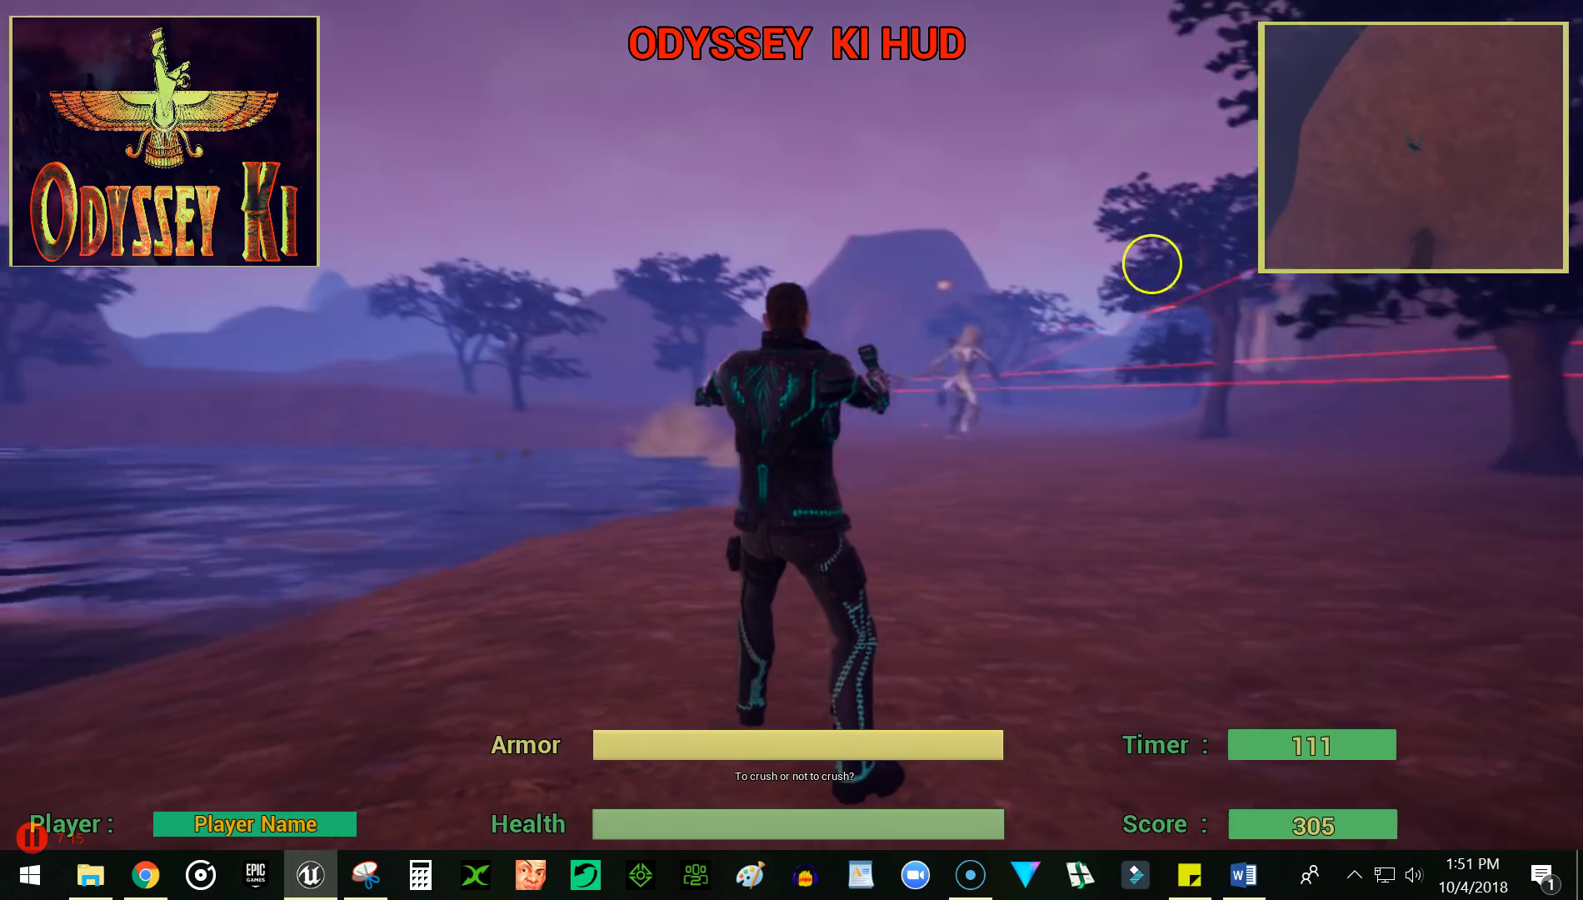
pyautogui.click(1042, 335)
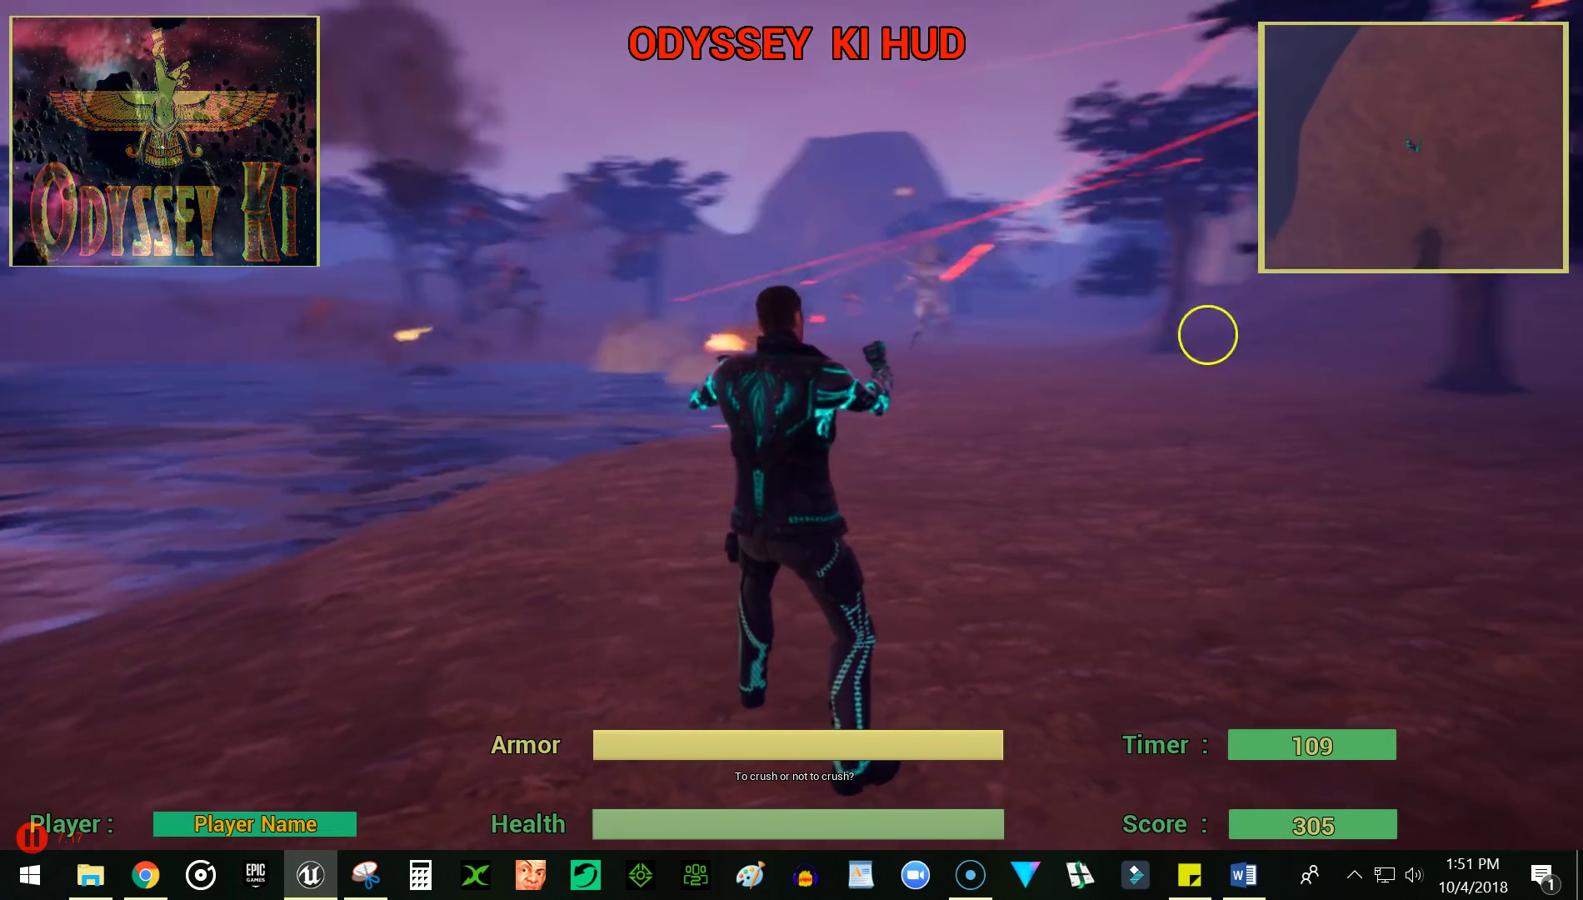
pyautogui.click(1335, 328)
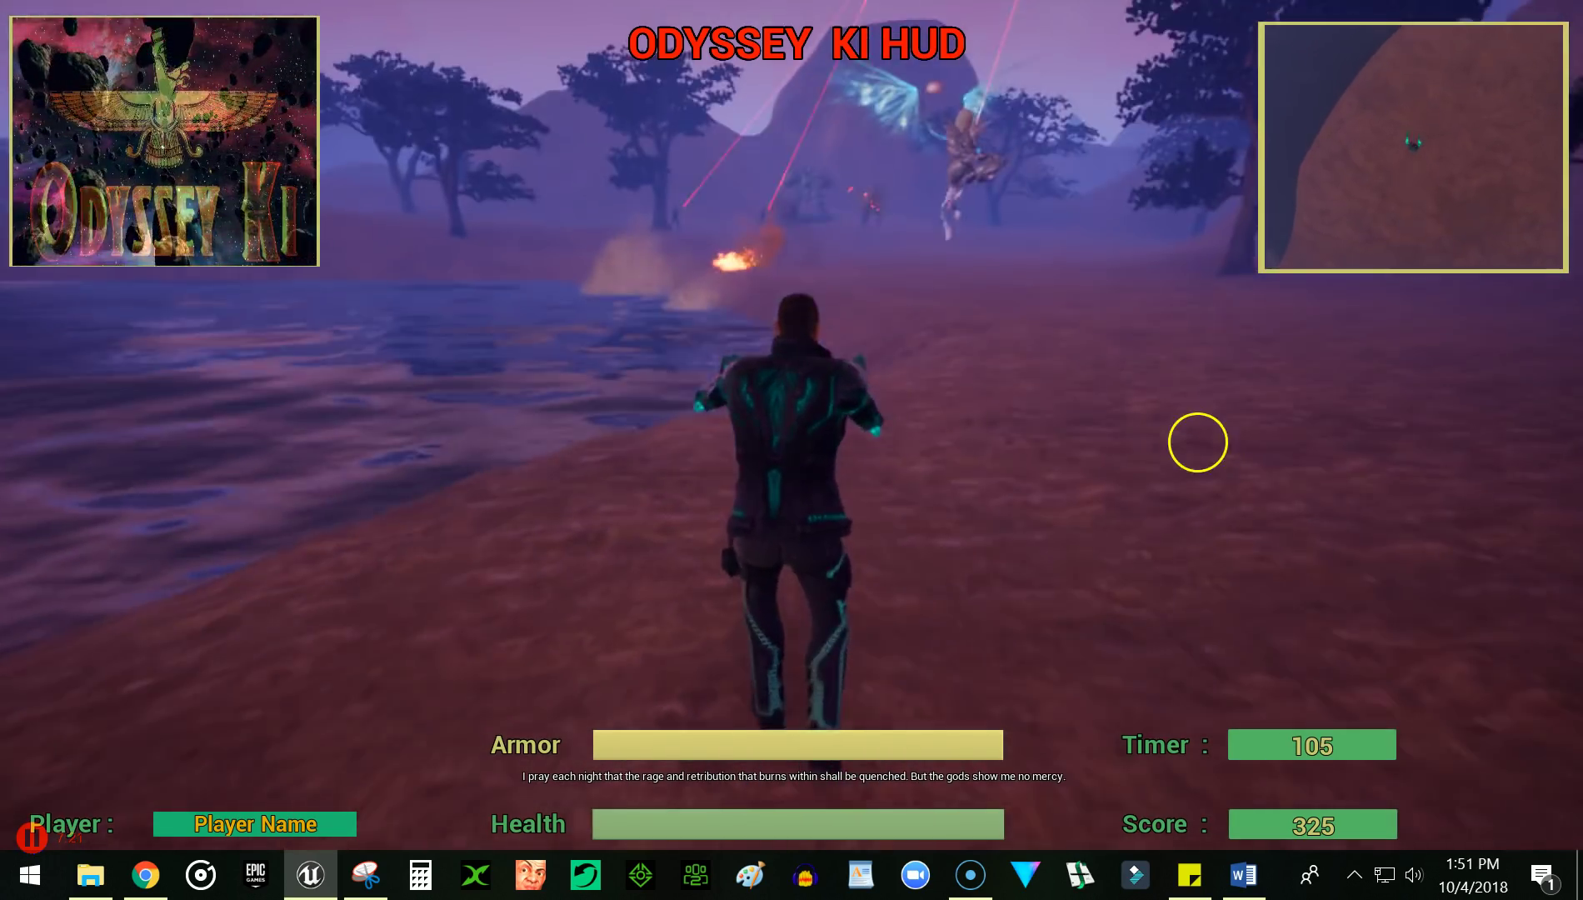
pyautogui.click(1118, 318)
pyautogui.click(1088, 311)
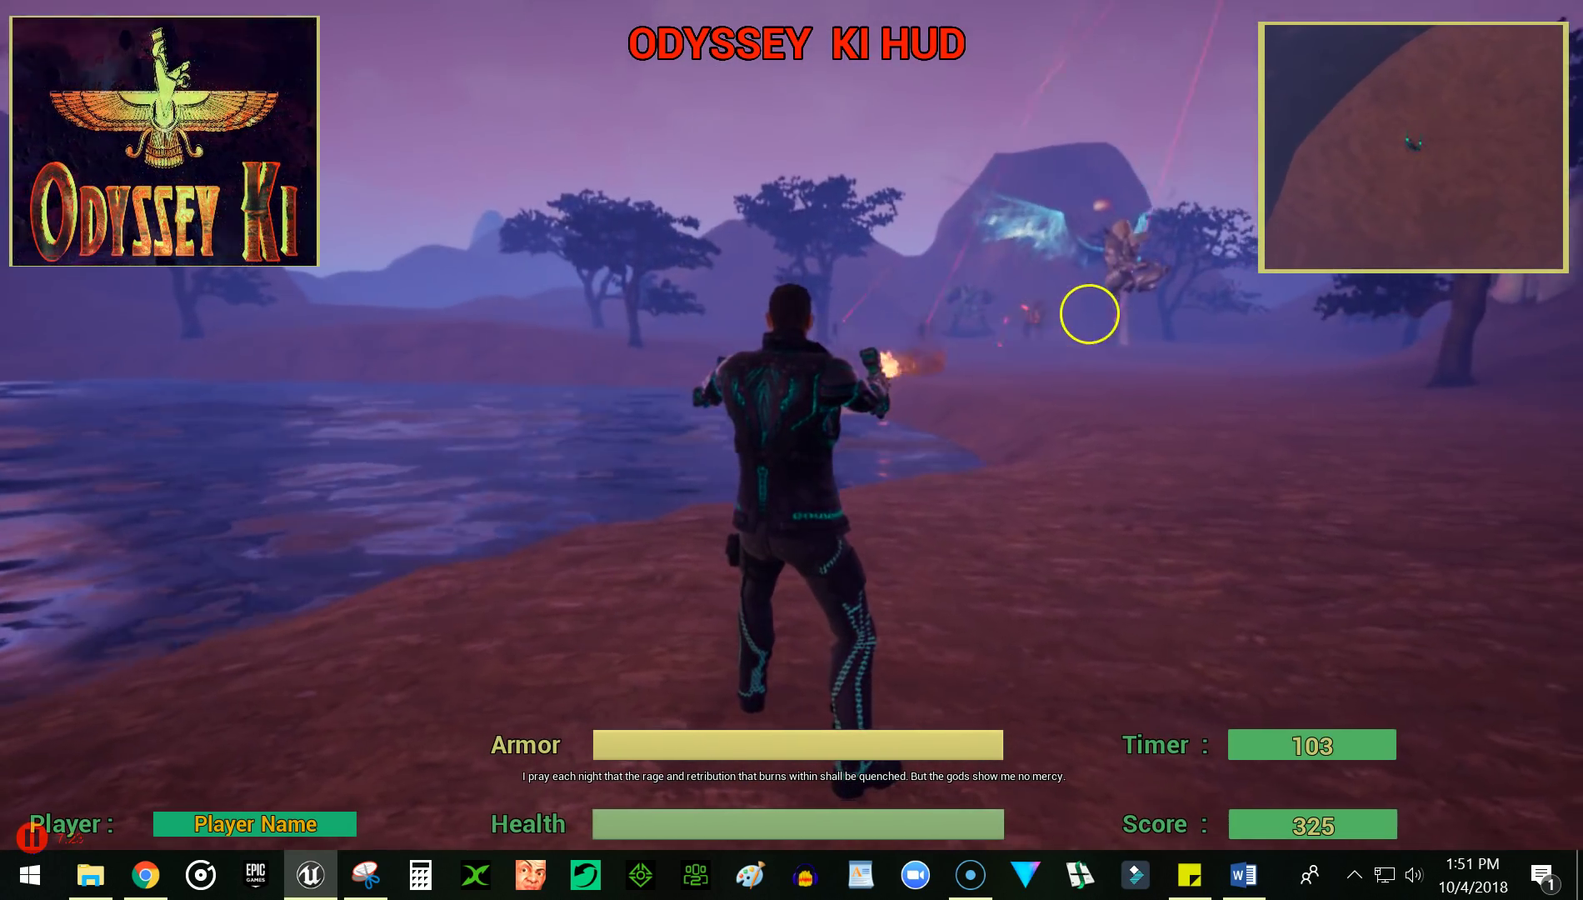
pyautogui.click(1116, 316)
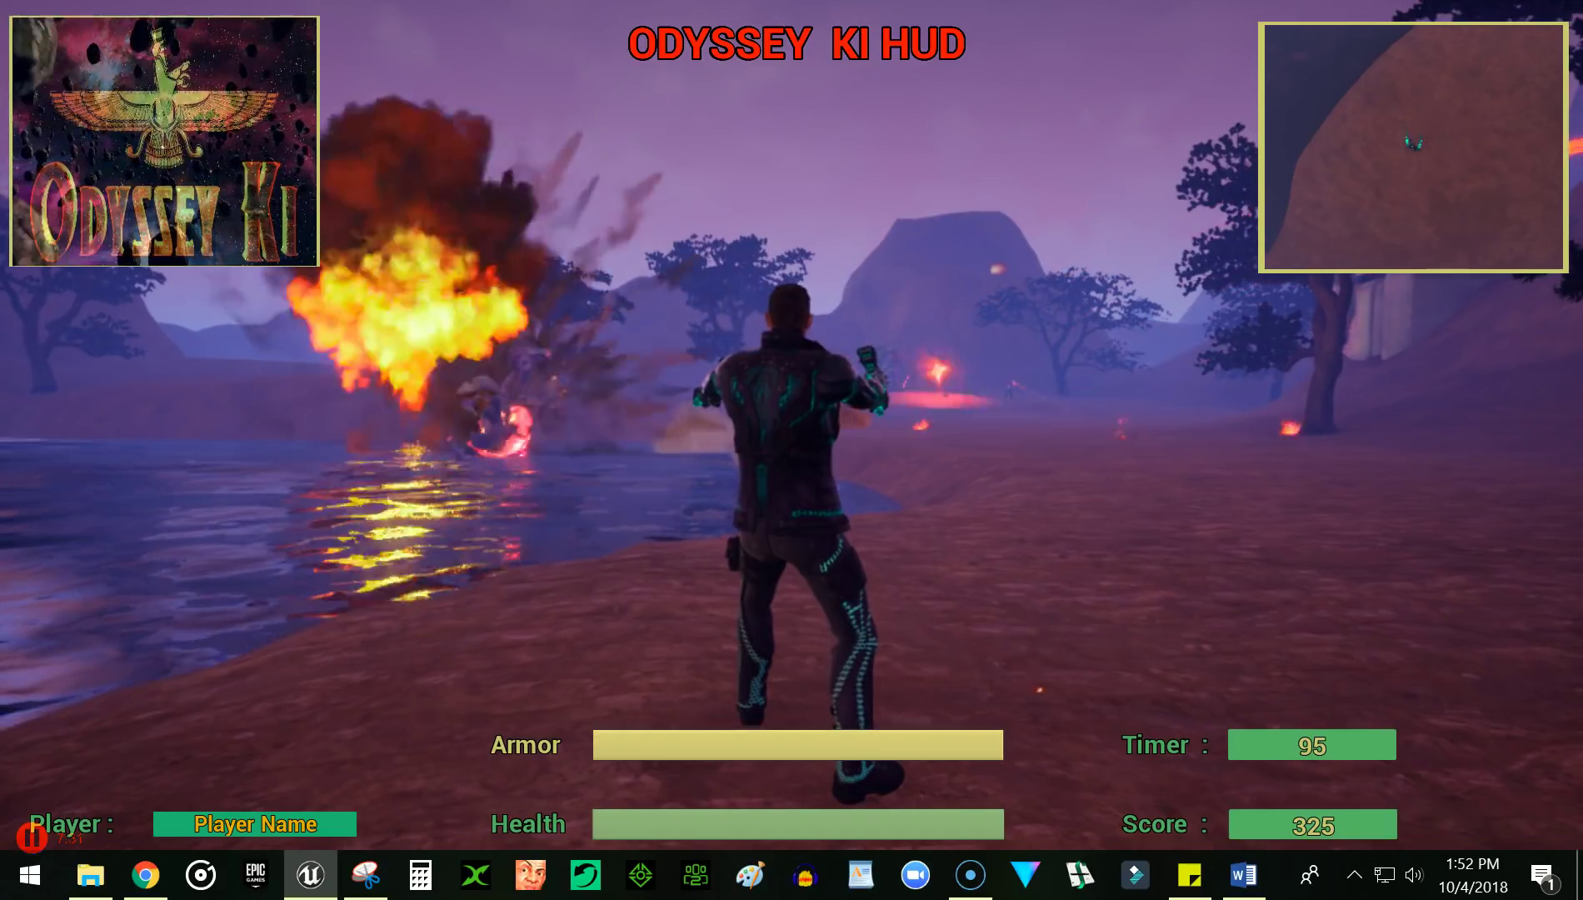
pyautogui.click(1157, 277)
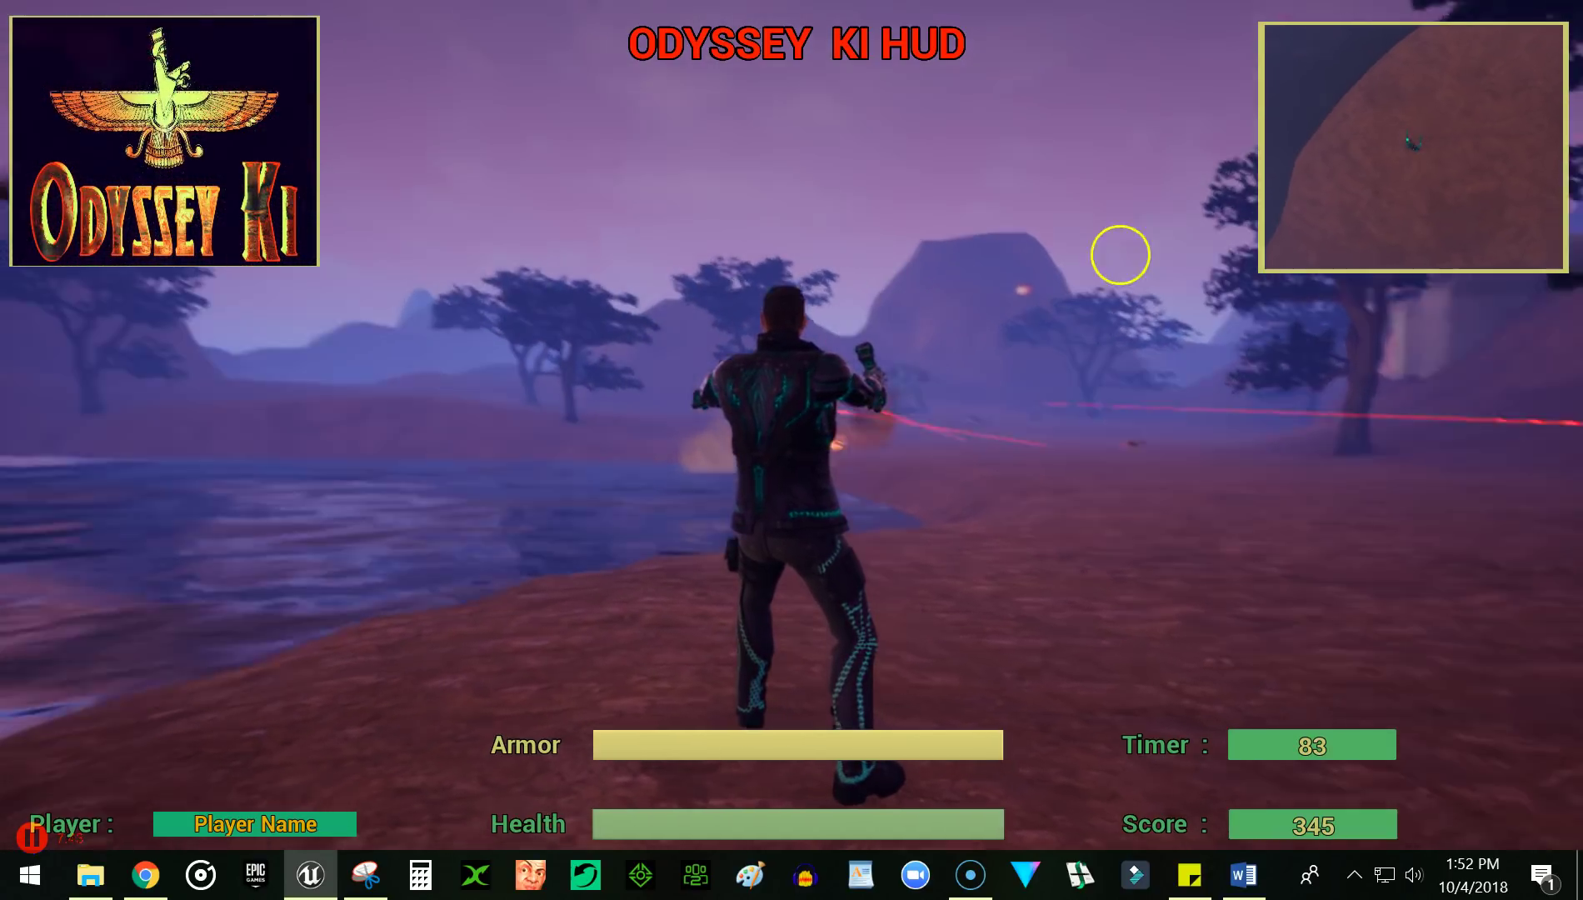
# Run the character through the lake's edge and along the shore past the fire toward the soldiers by the tree
pyautogui.moveTo(1122, 311); pyautogui.dragTo(1065, 320)
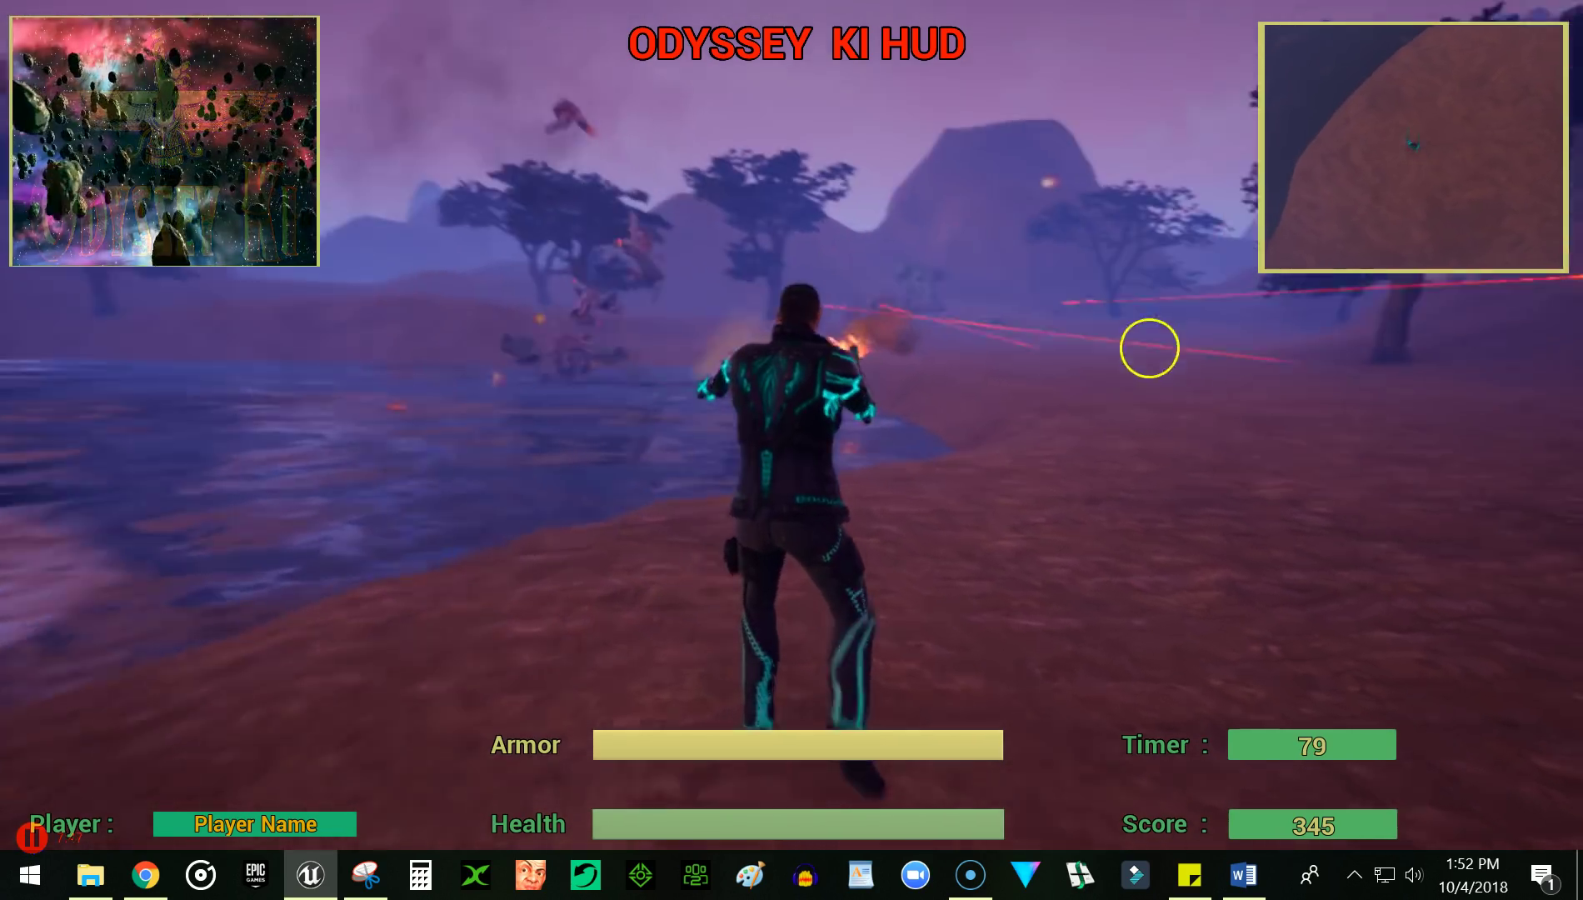
pyautogui.press('w')
pyautogui.press('w')
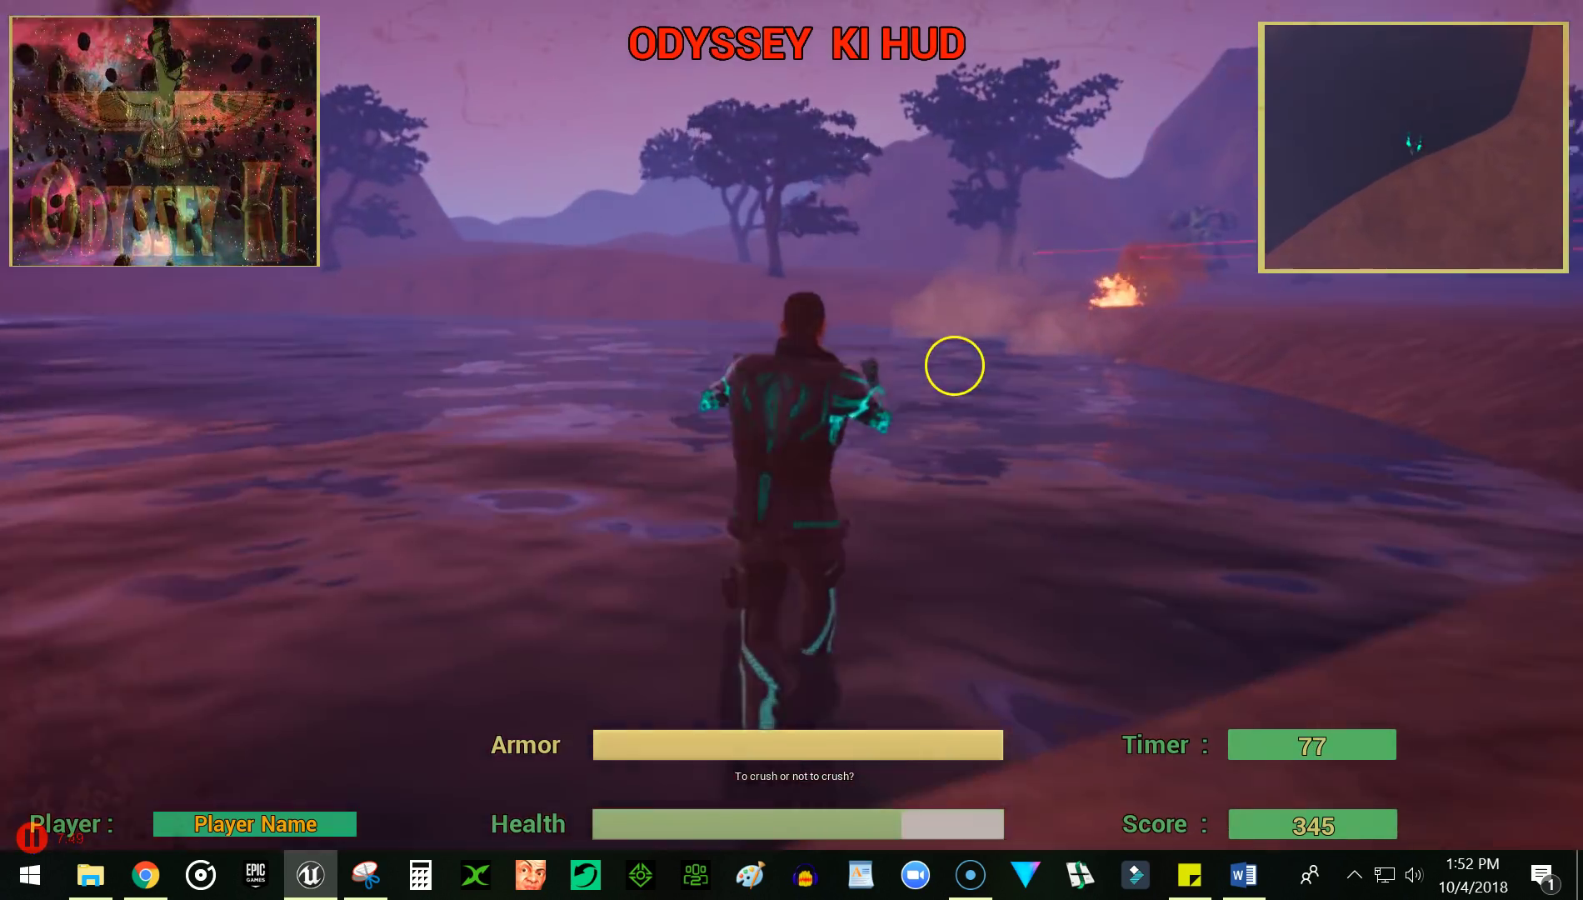
pyautogui.press('w')
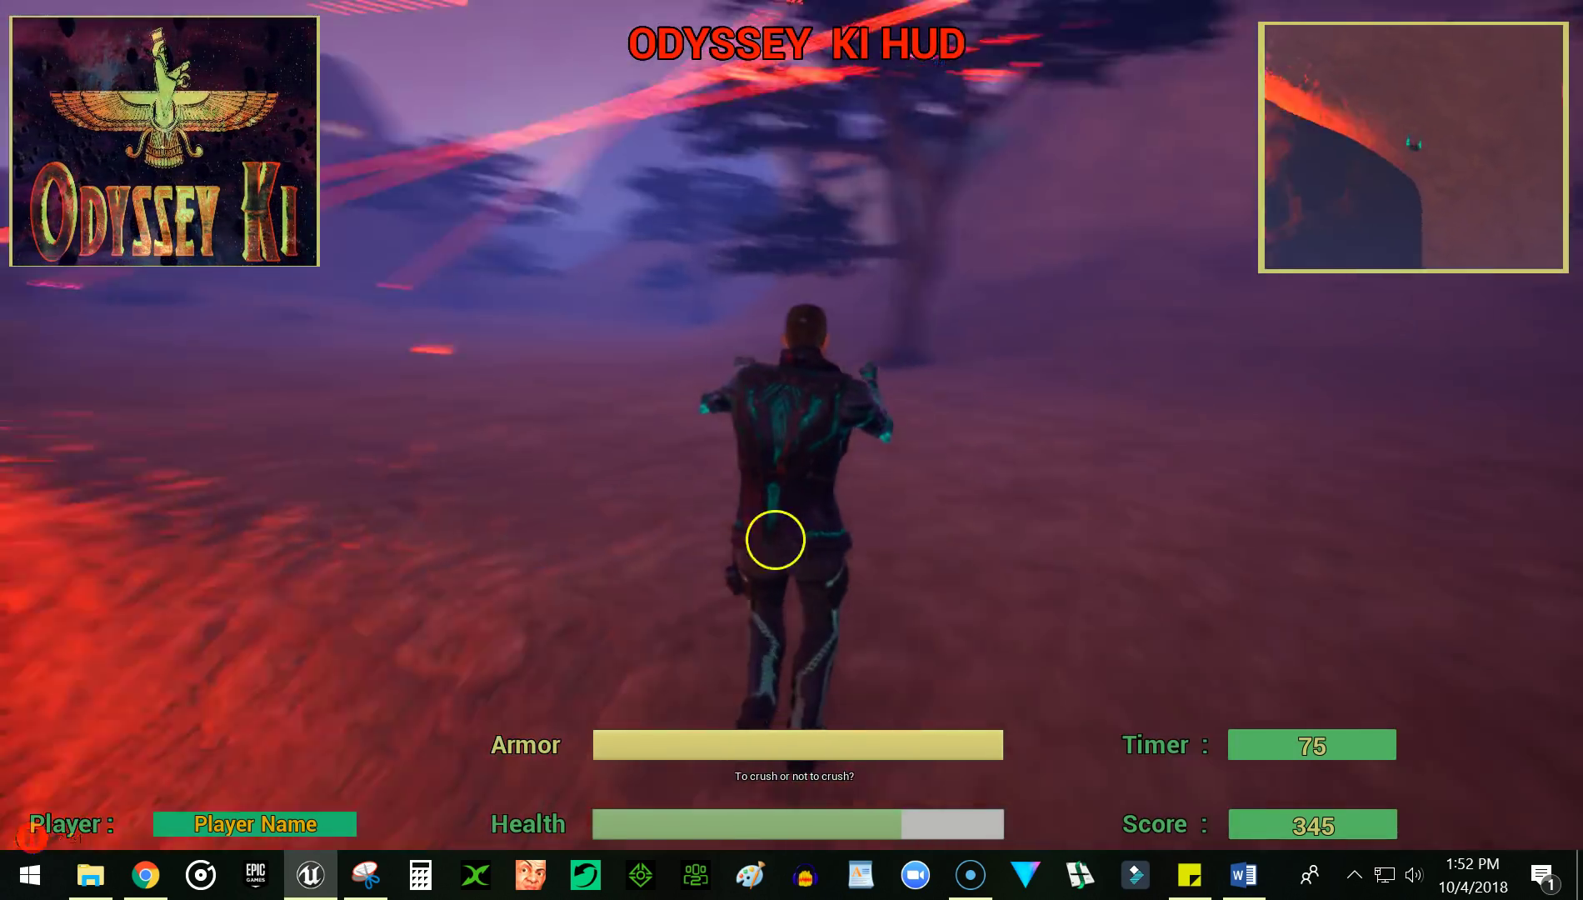
pyautogui.press('w')
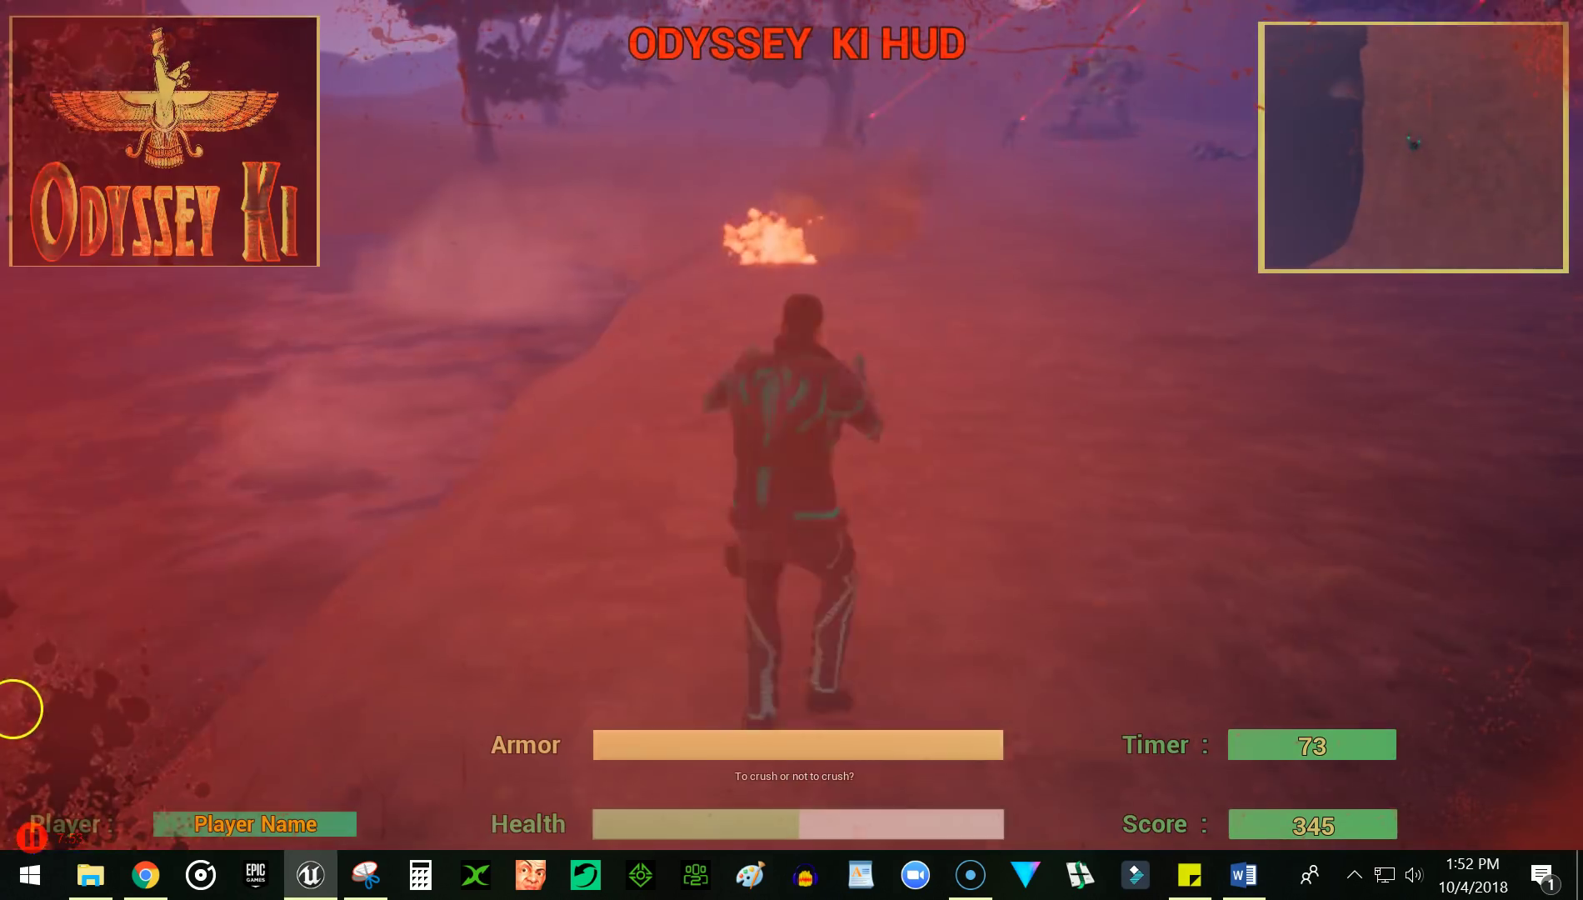
pyautogui.press('w')
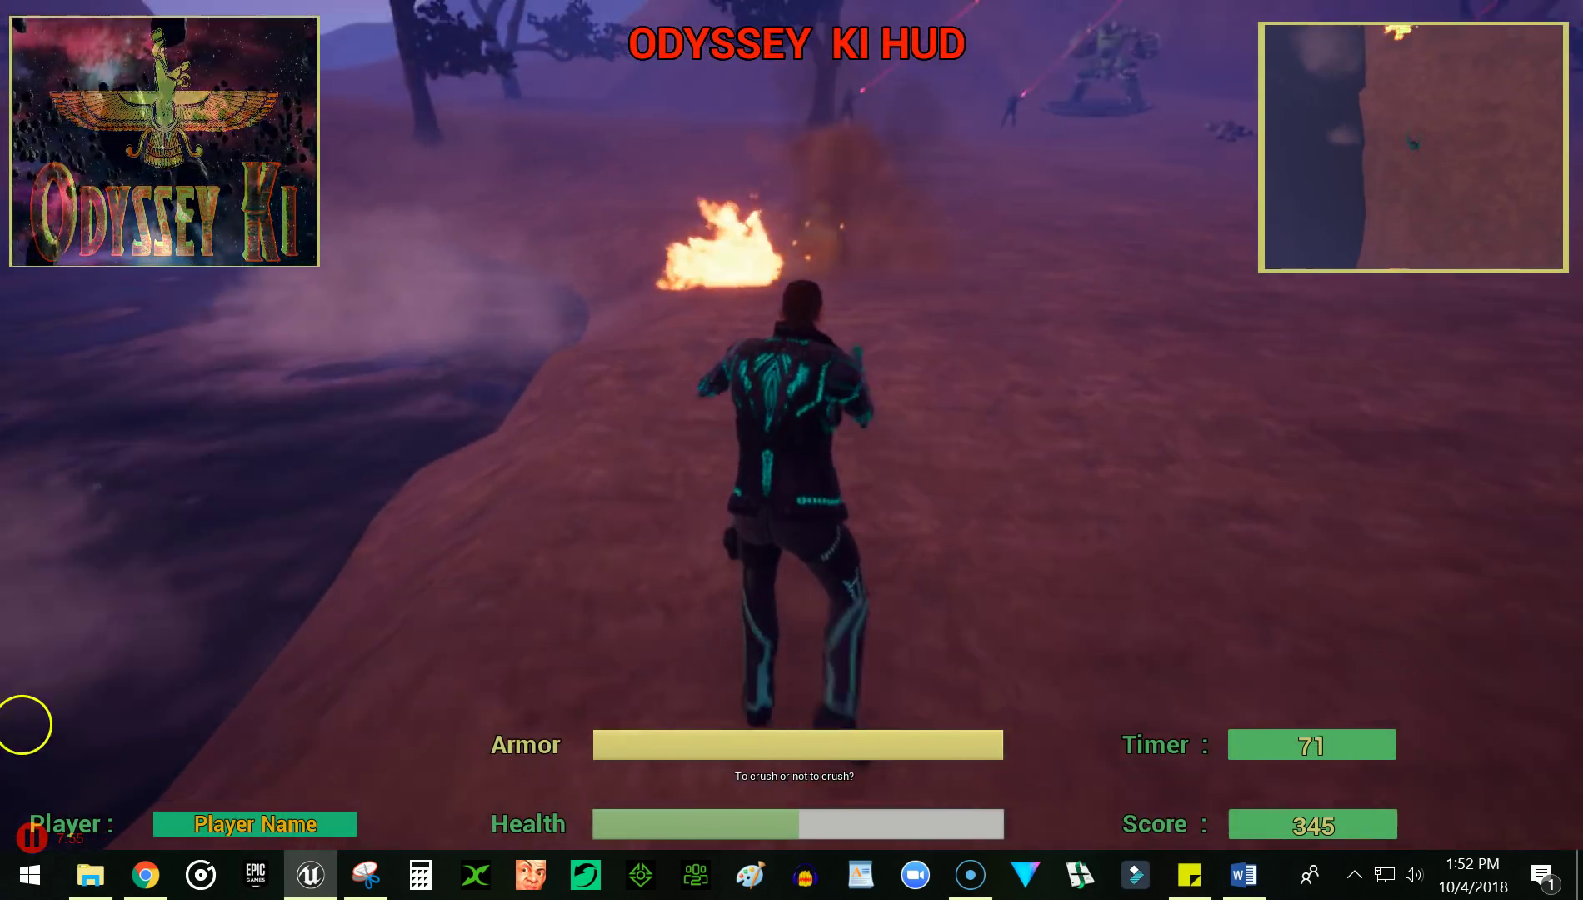
pyautogui.press('w')
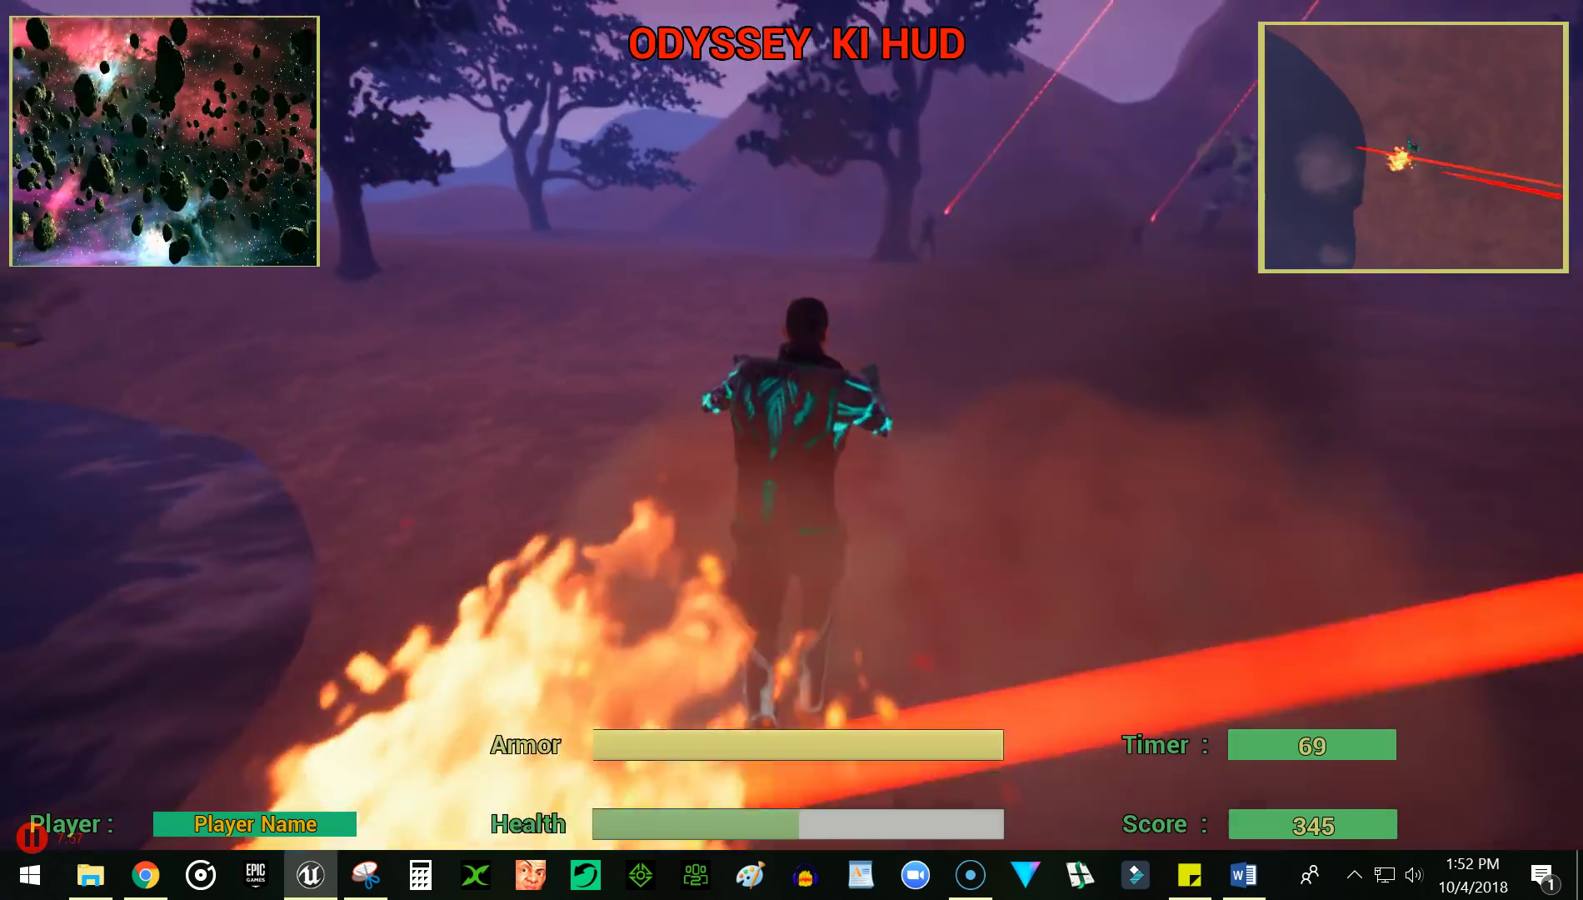
pyautogui.press('w')
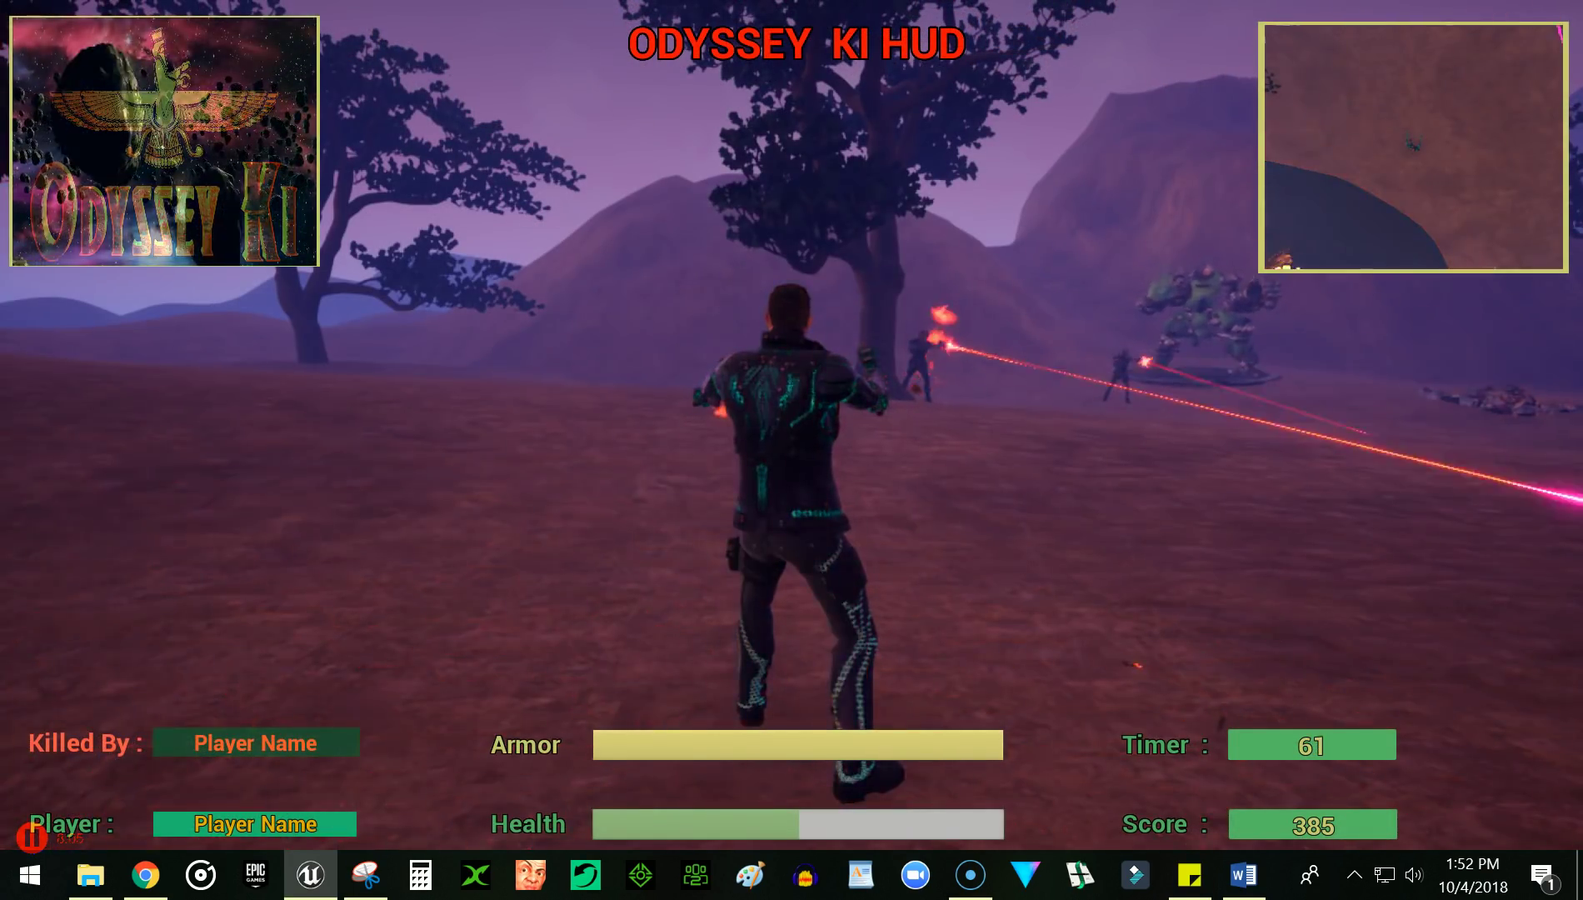
# Attack the armed soldiers and the large green mech on the round platform near the tree
pyautogui.click(717, 445)
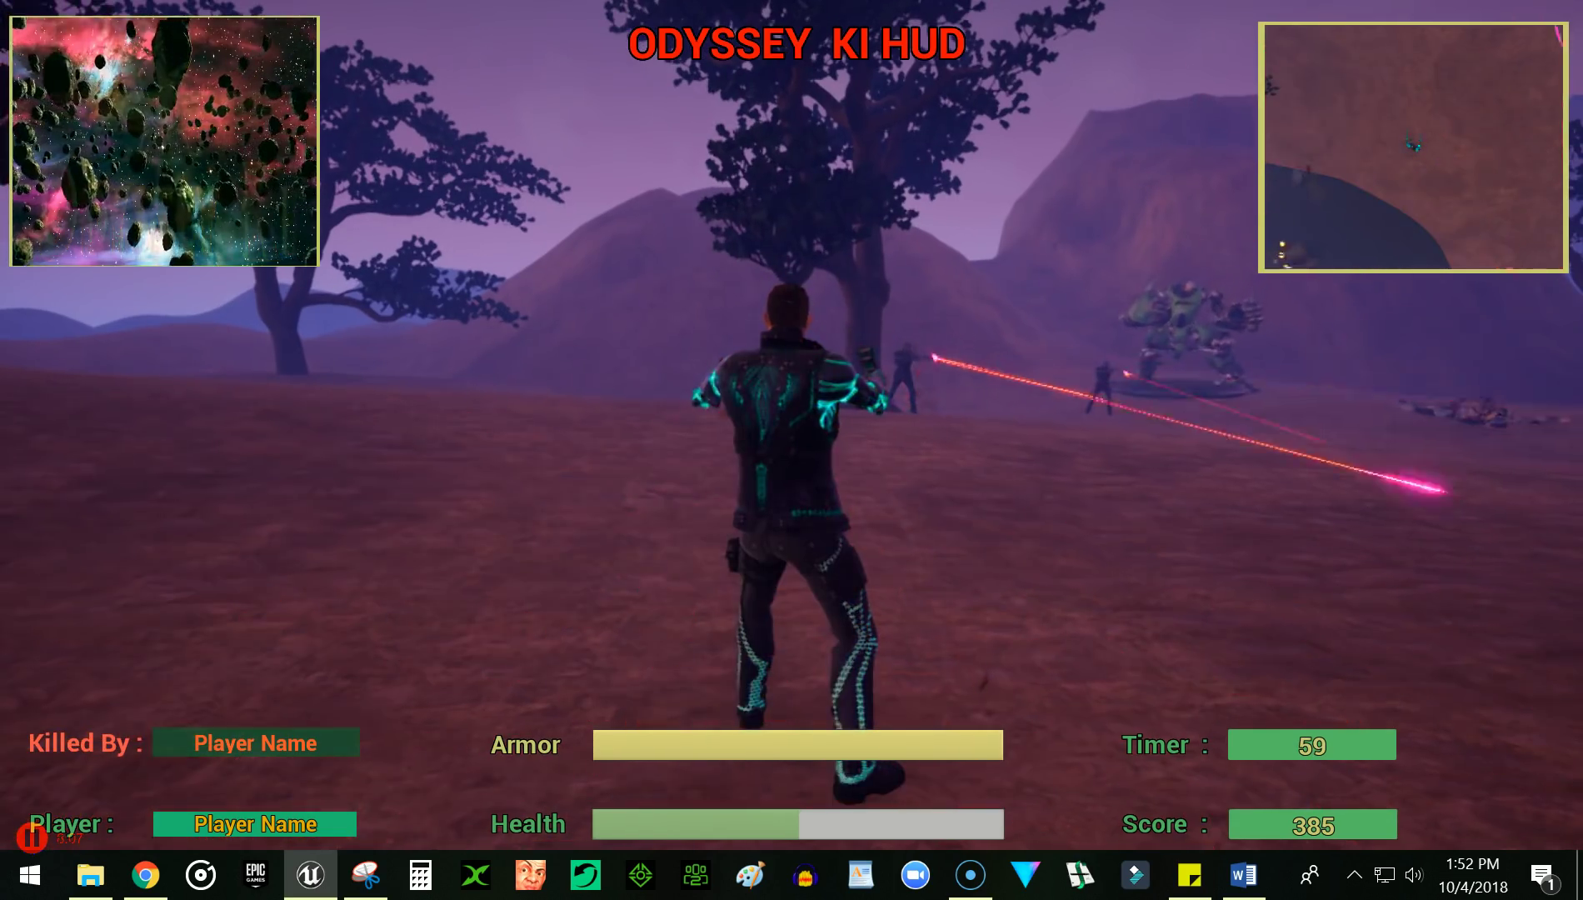
pyautogui.click(727, 452)
pyautogui.click(754, 529)
pyautogui.moveTo(753, 529); pyautogui.dragTo(914, 536)
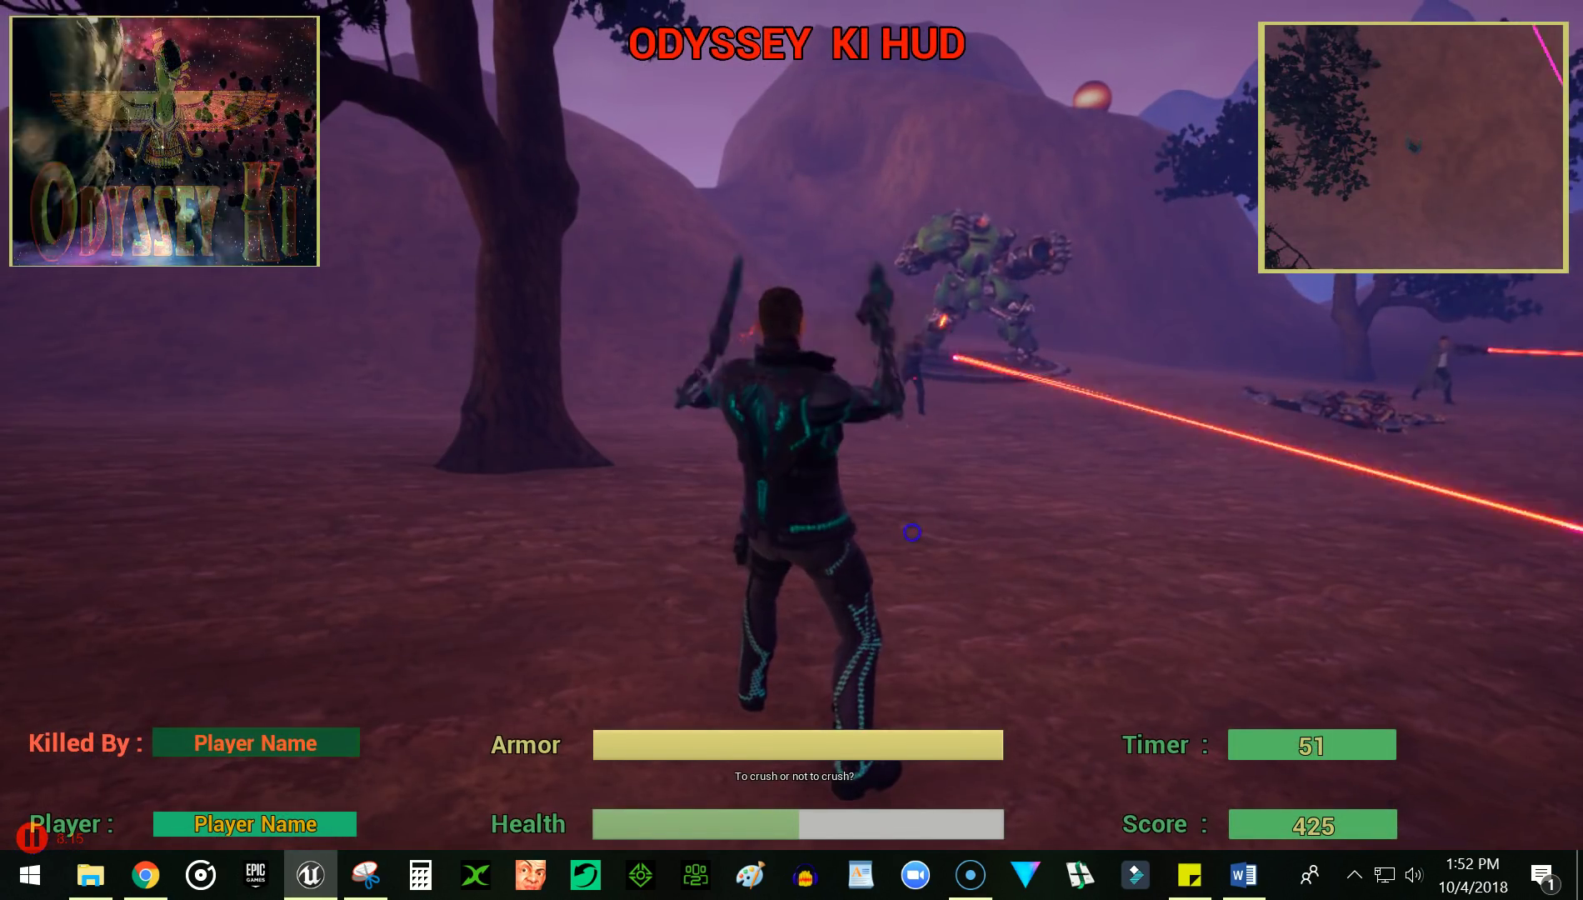
pyautogui.moveTo(918, 533); pyautogui.dragTo(934, 510)
pyautogui.click(945, 474)
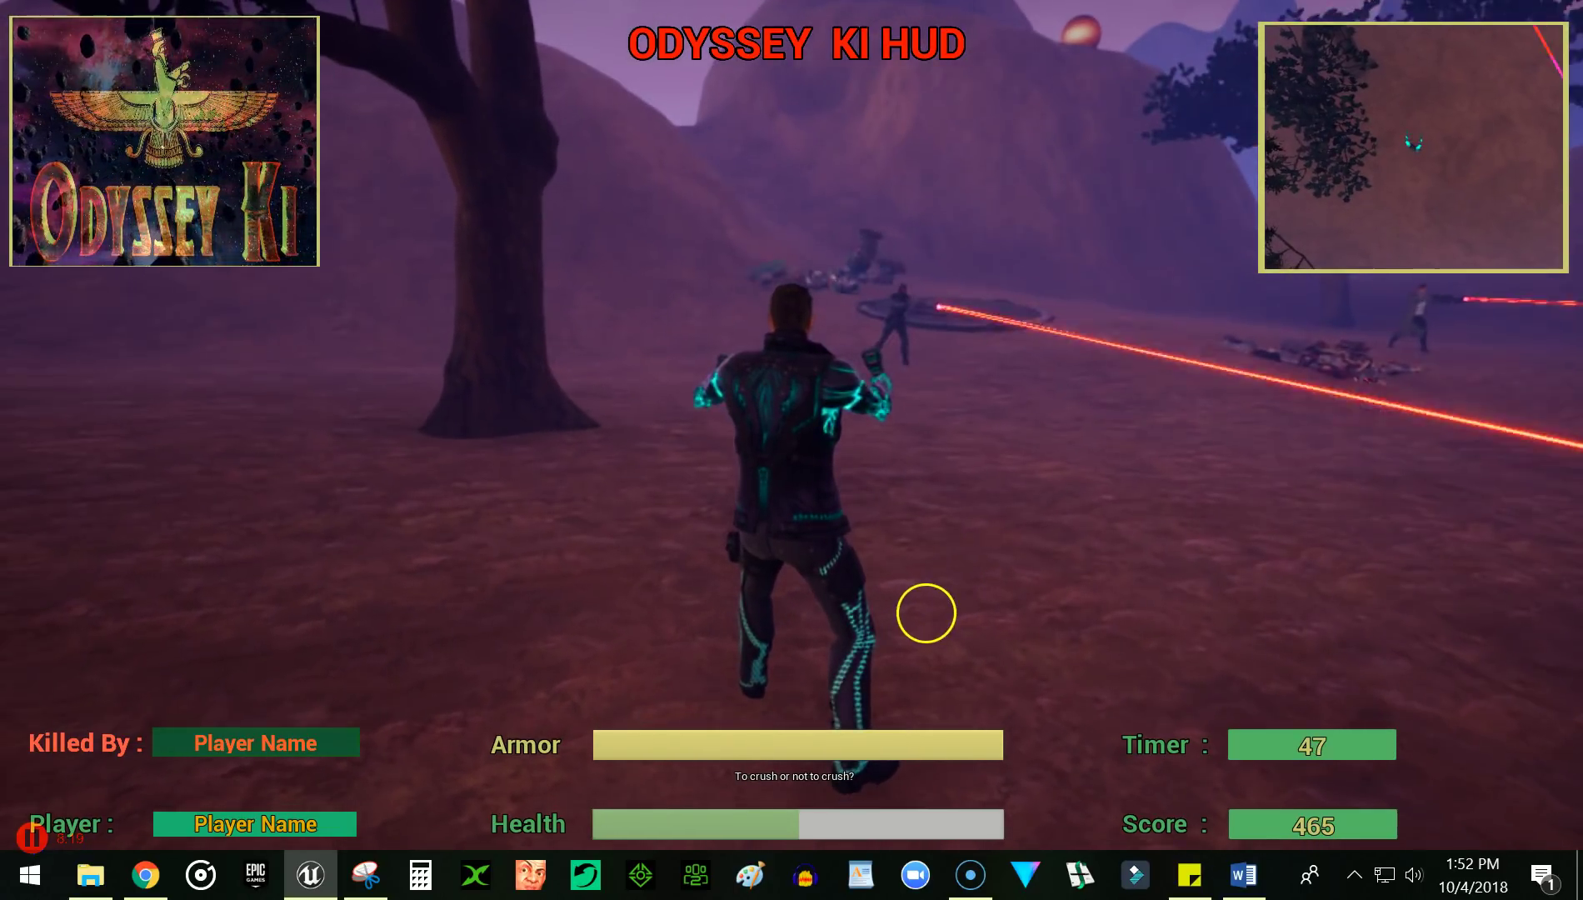
# Shoot at the remaining soldier by the round platform, and turn to fire at the enemy and wreckage beside it
pyautogui.click(919, 612)
pyautogui.click(914, 605)
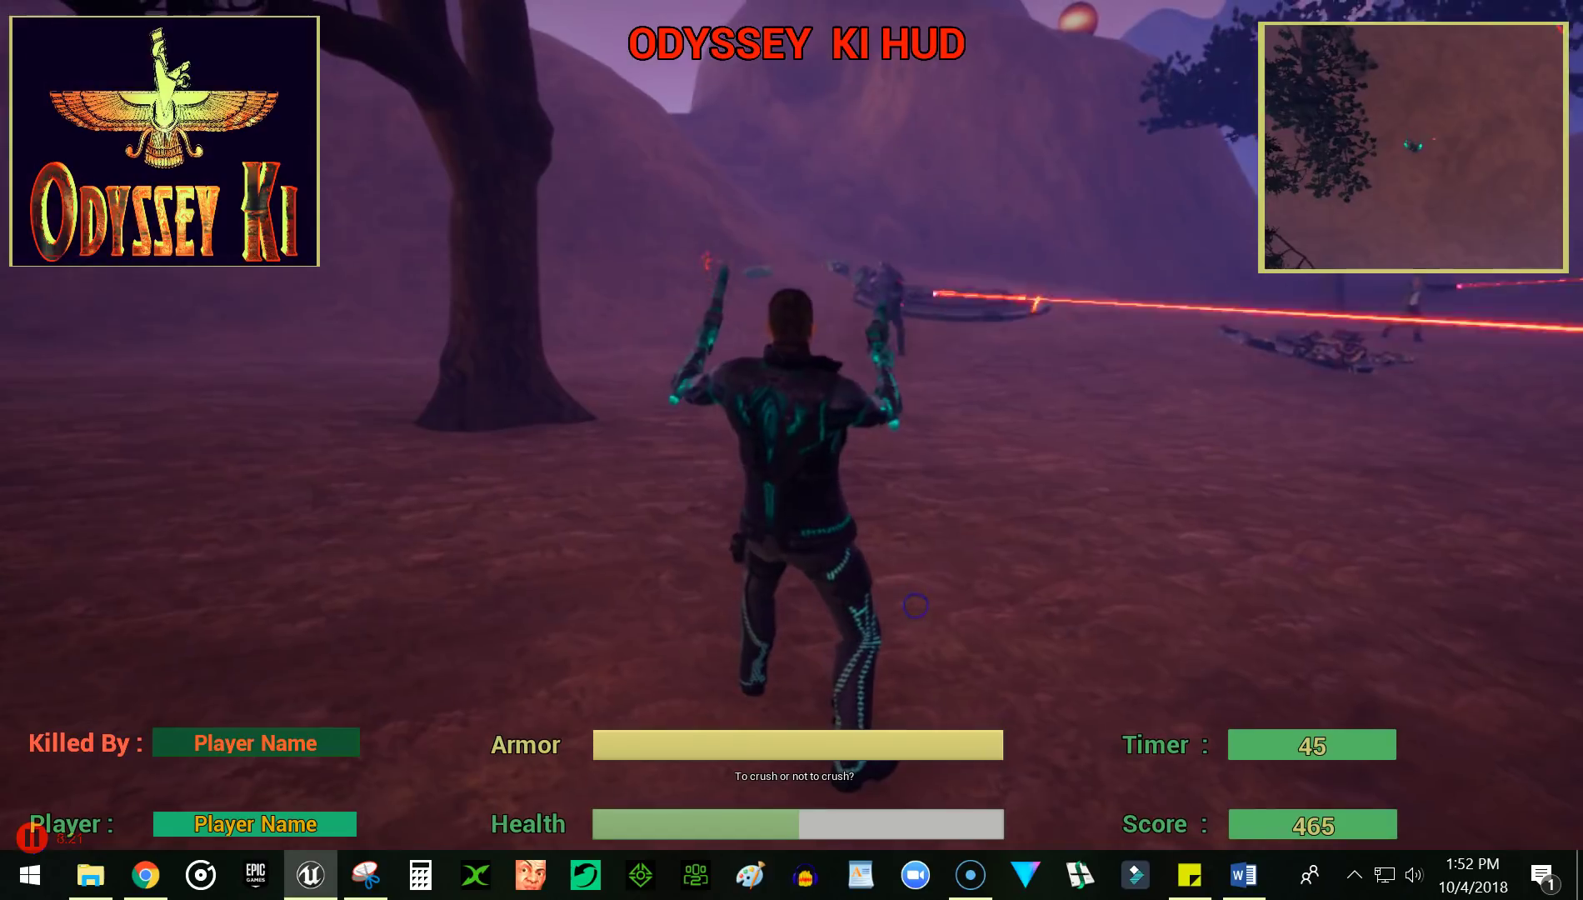
pyautogui.moveTo(949, 591); pyautogui.dragTo(1464, 641)
pyautogui.click(1463, 641)
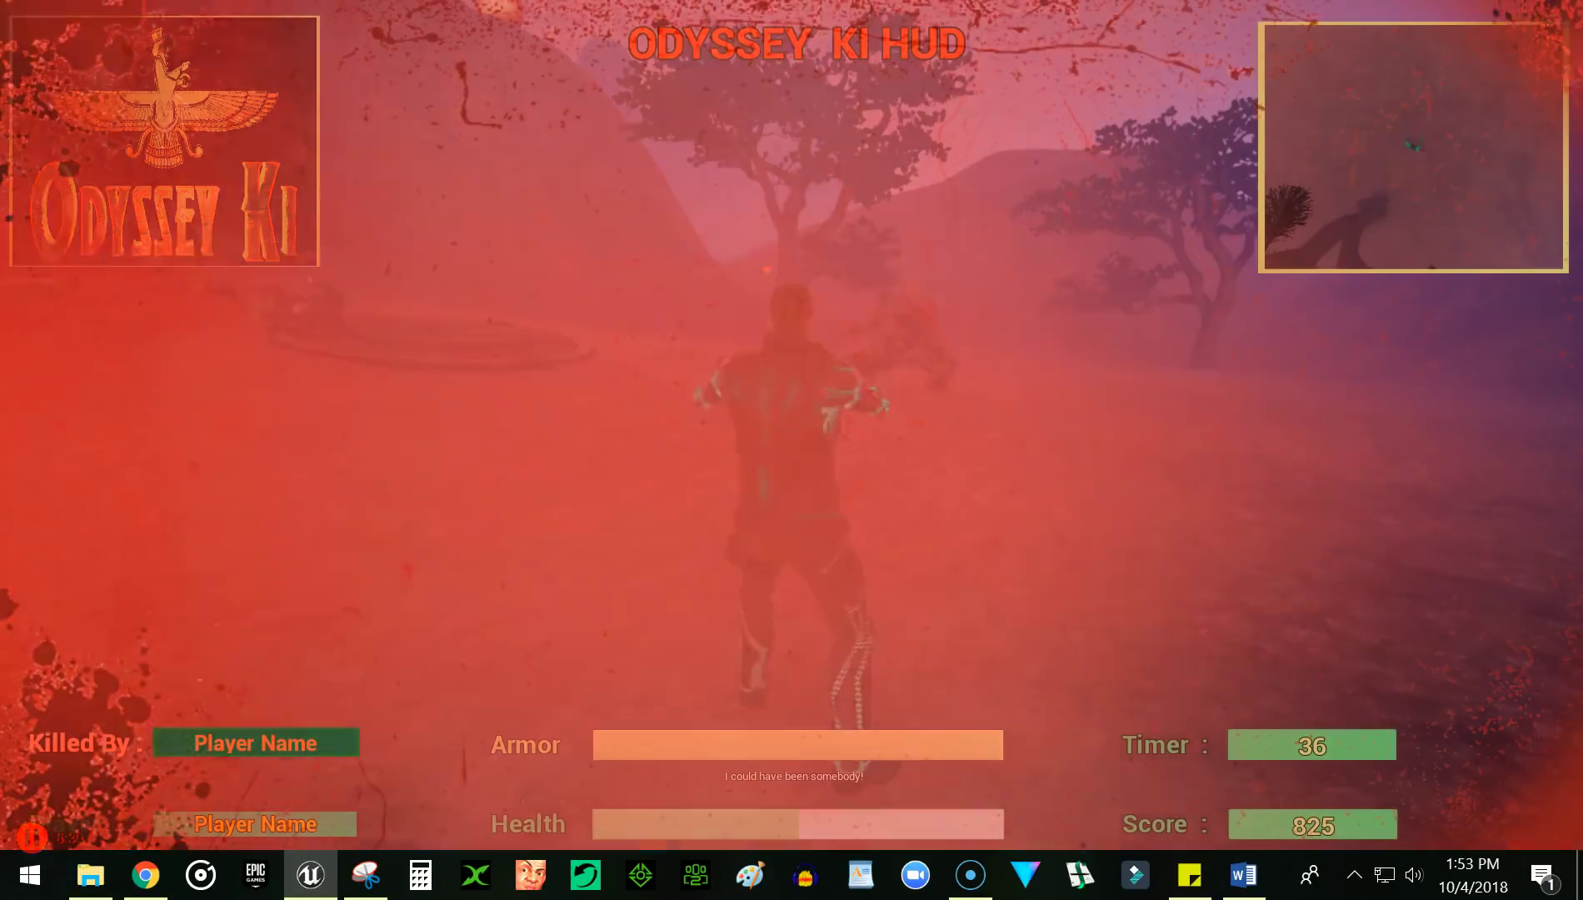
pyautogui.click(1444, 638)
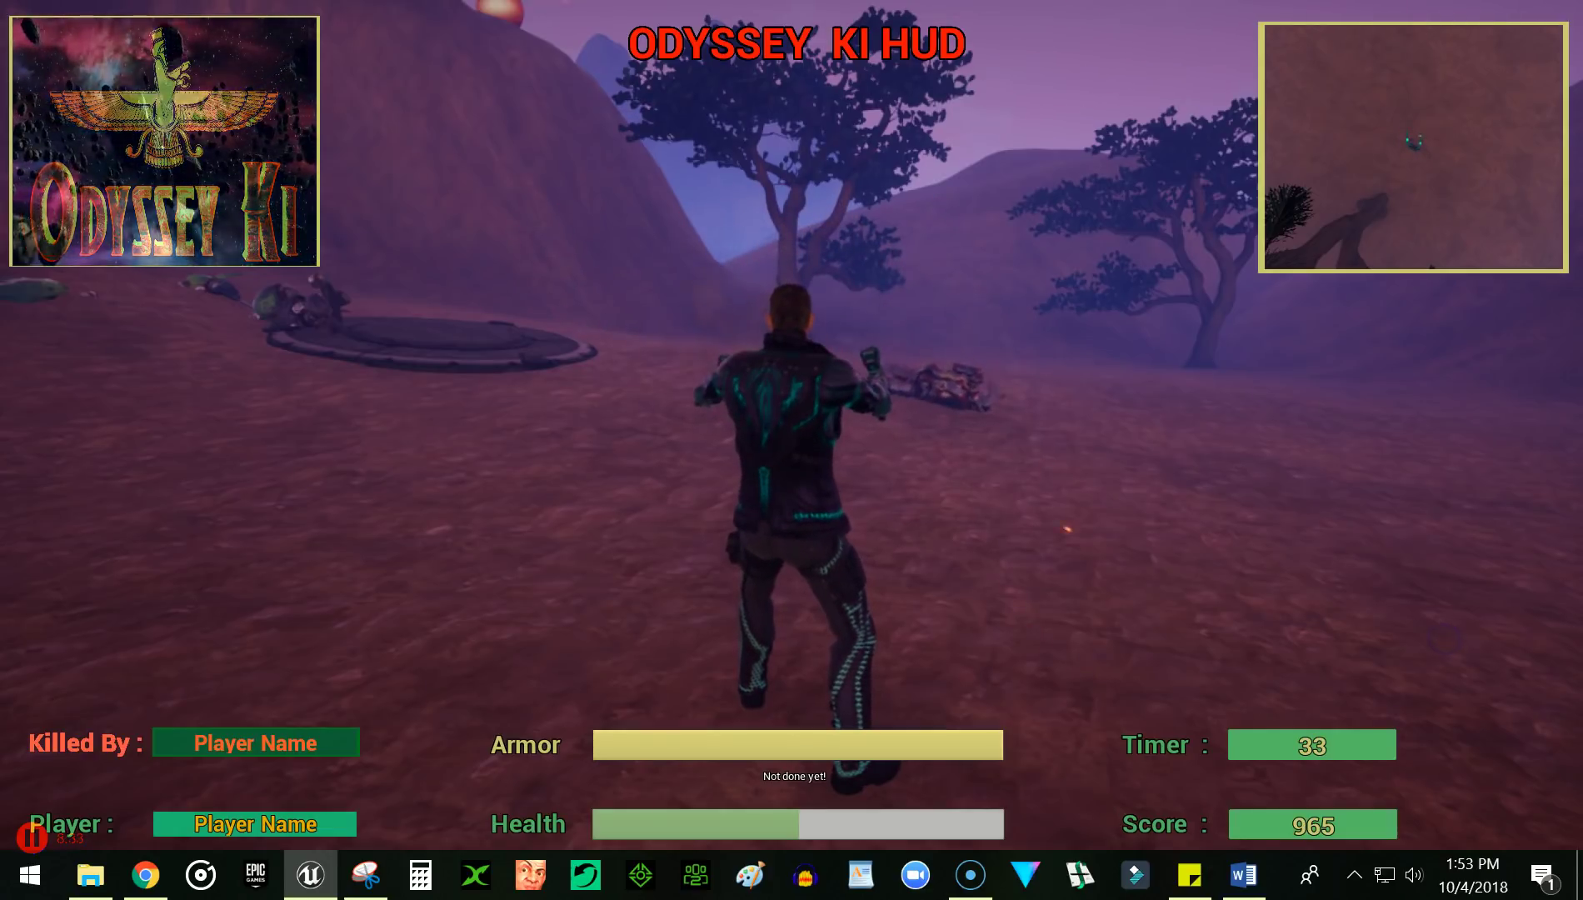
pyautogui.click(1431, 627)
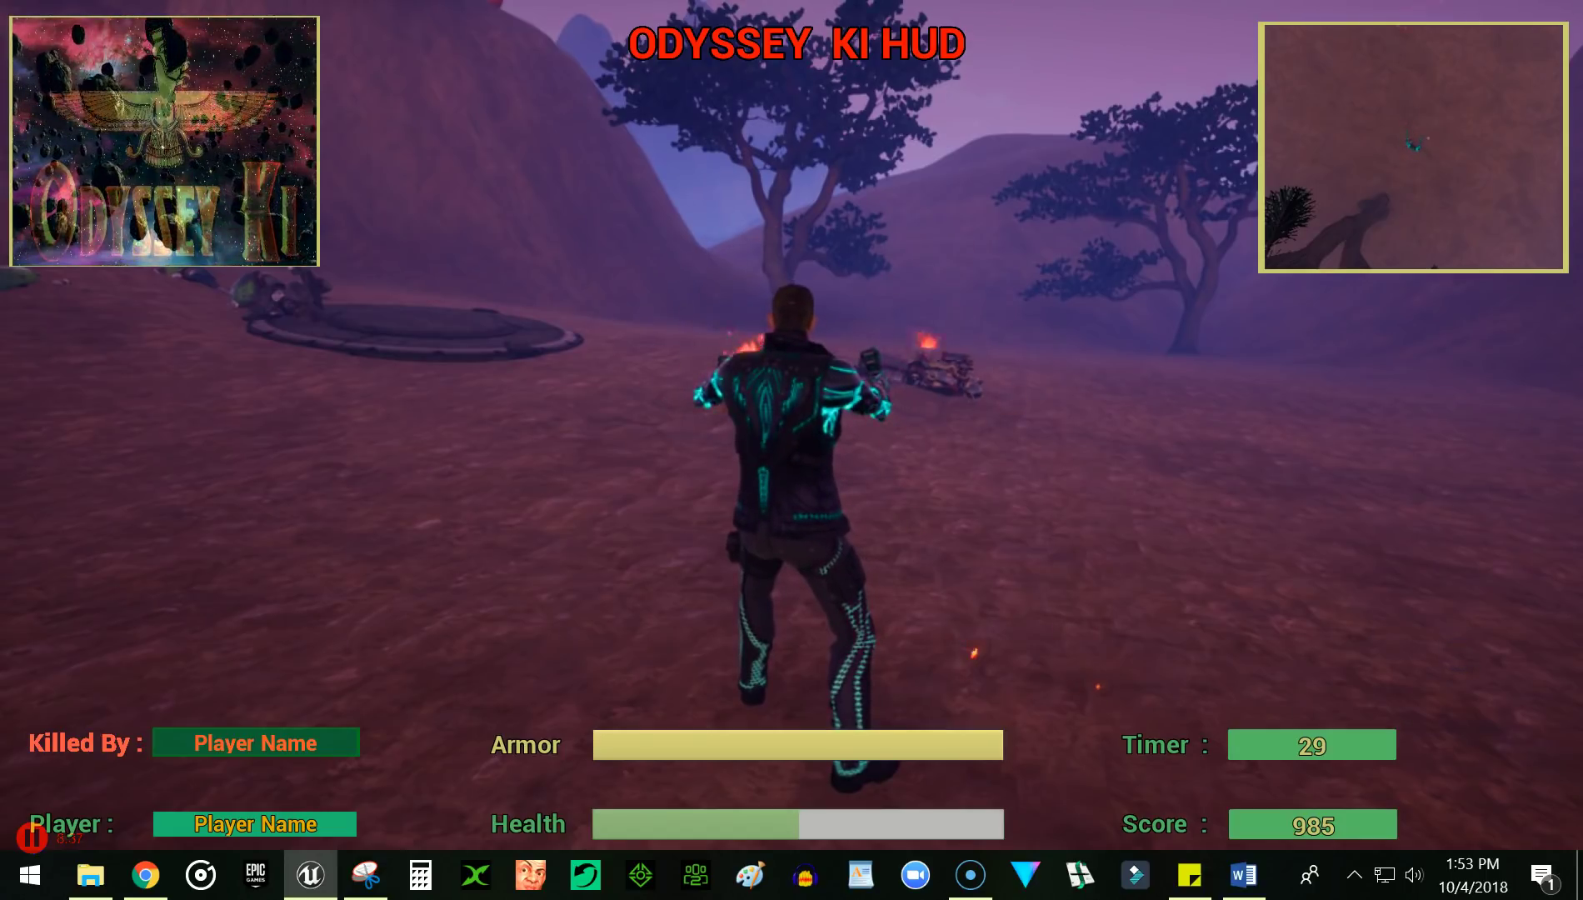
pyautogui.click(1431, 639)
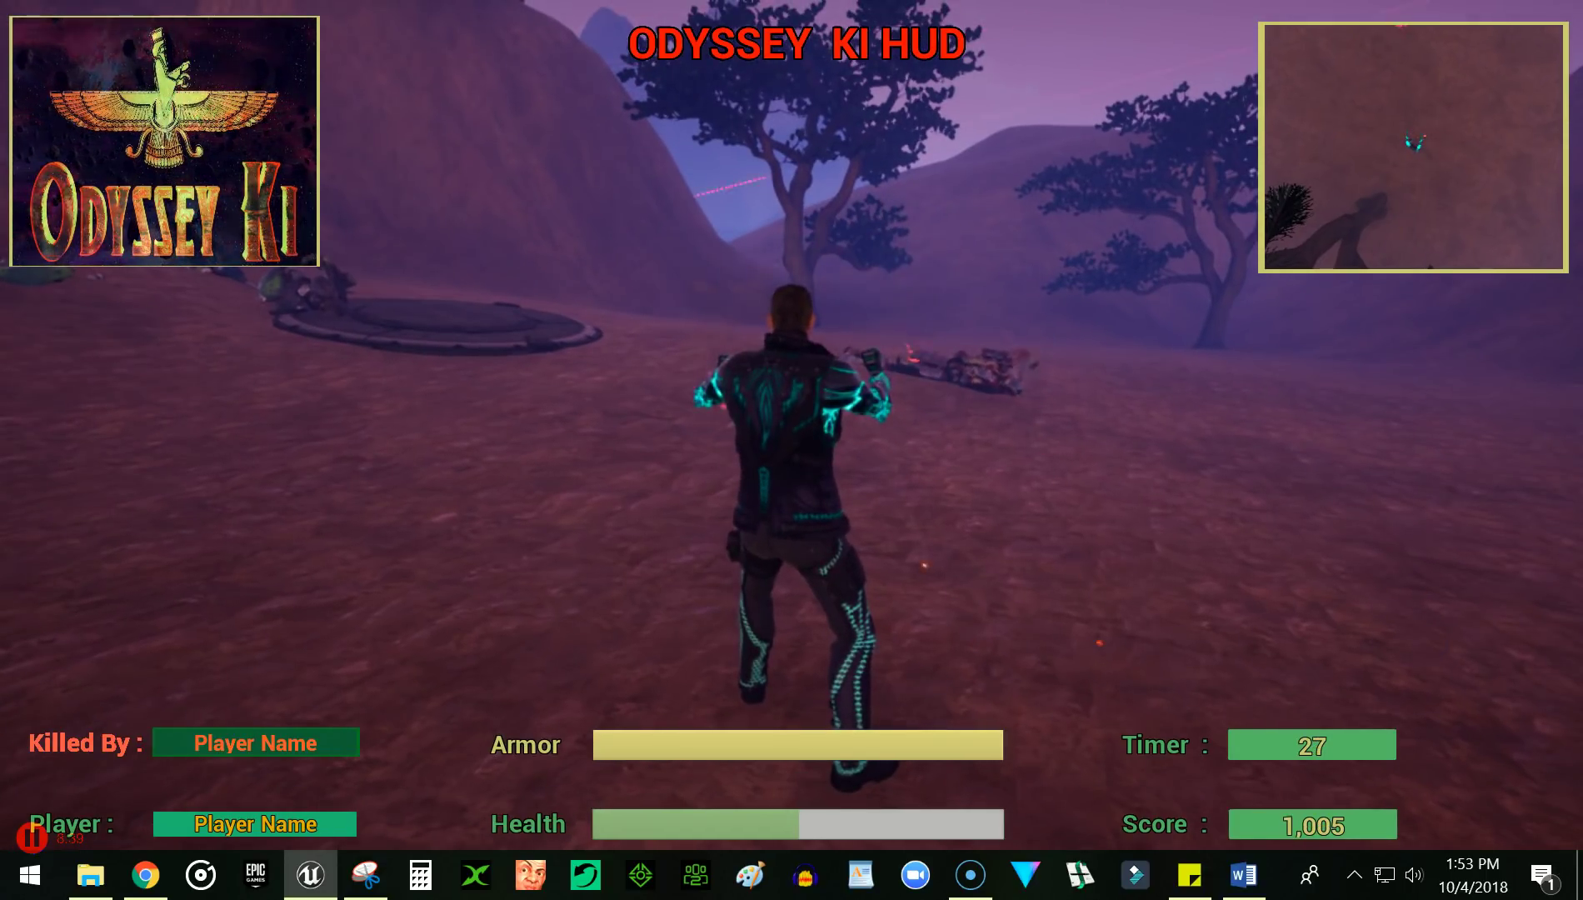
pyautogui.click(1456, 672)
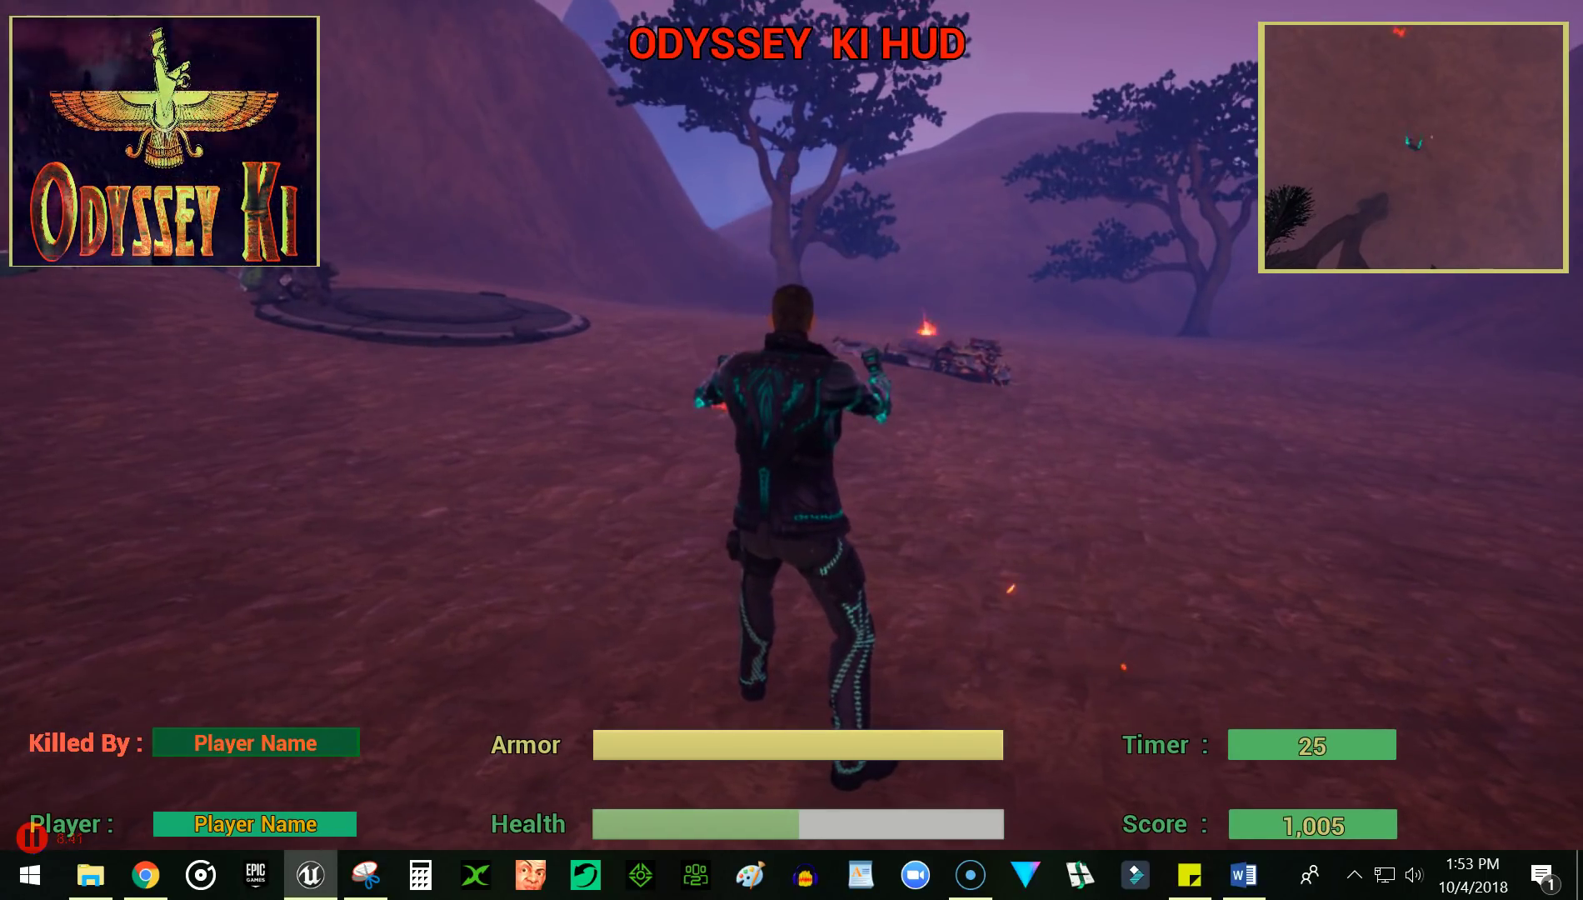
# Fire across the clearing at the burning wreckage beside the round platform
pyautogui.click(1431, 649)
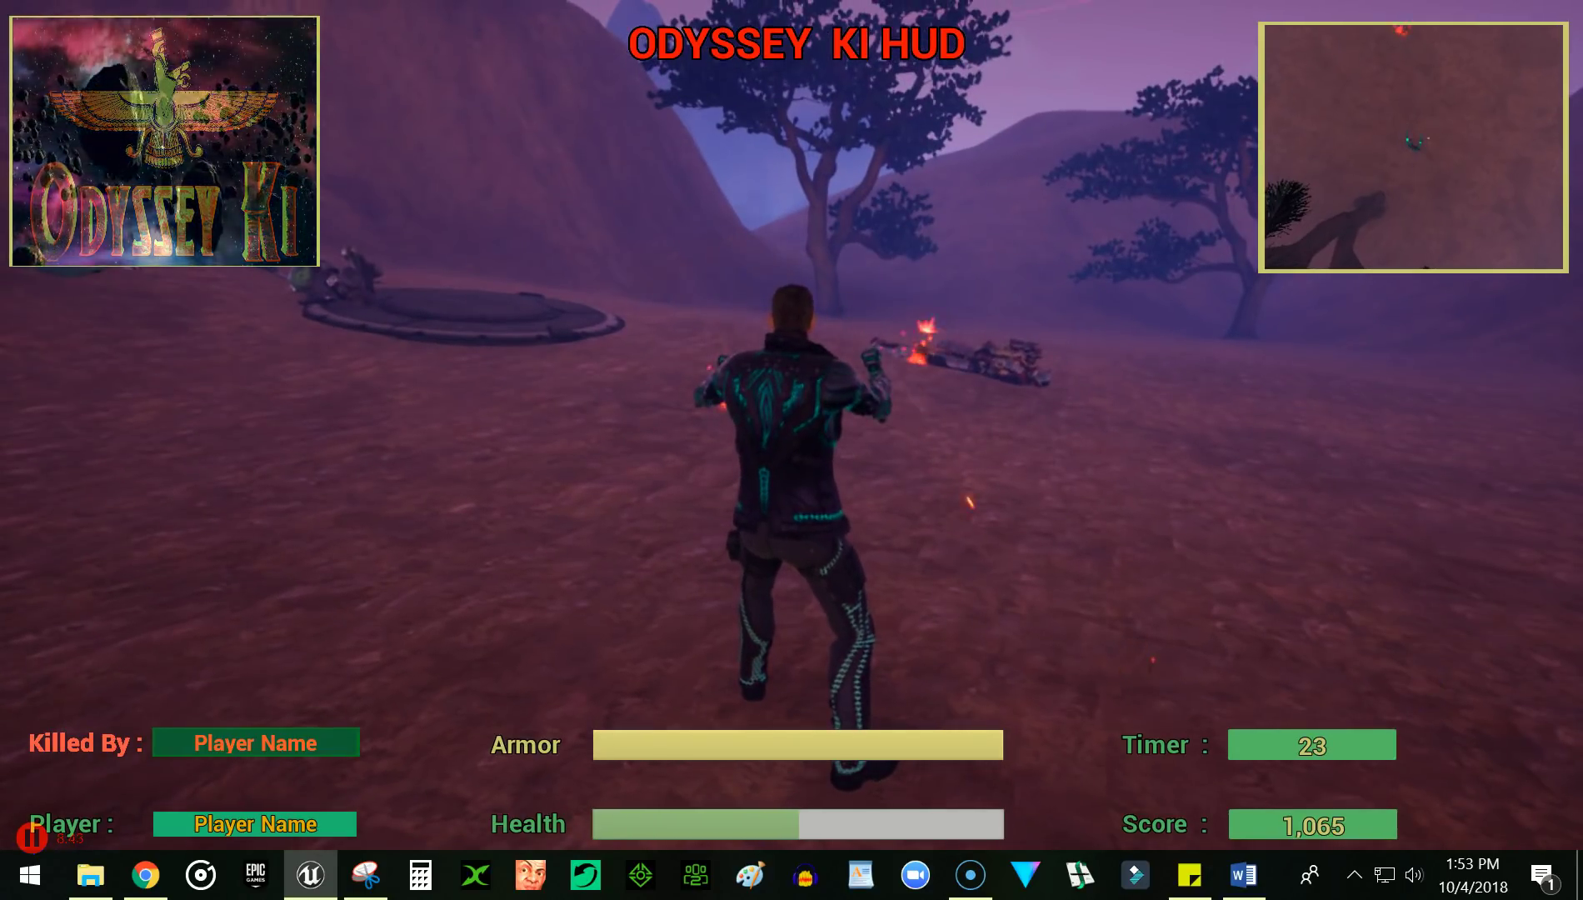
pyautogui.click(1459, 699)
pyautogui.click(1480, 696)
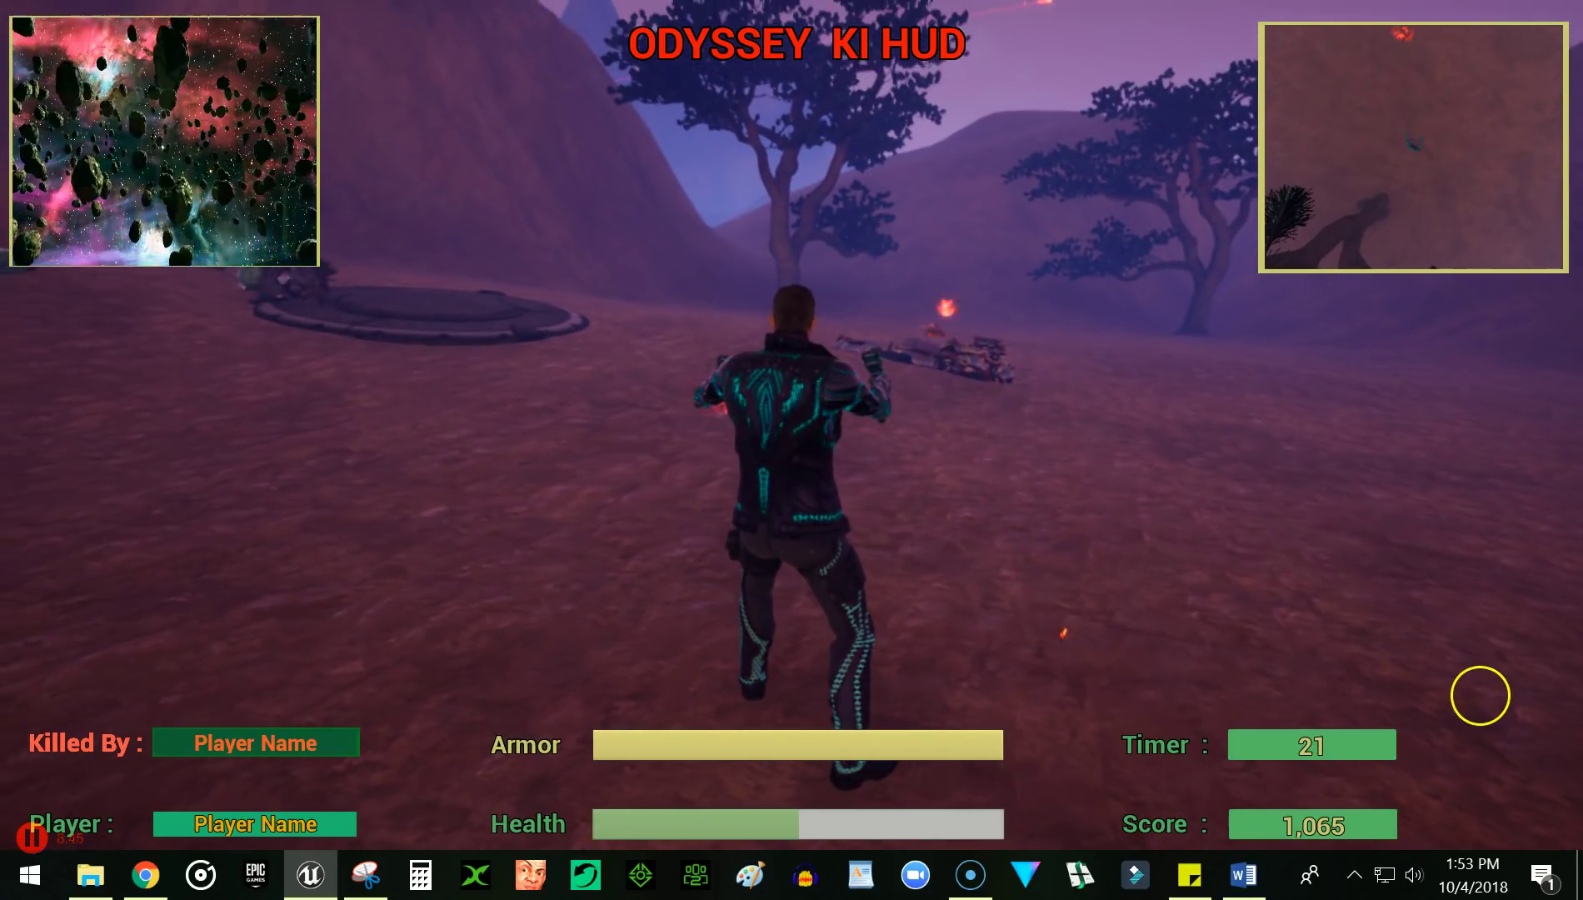
# Run the character between the round platform and the wreckage toward the trees, firing along the way
pyautogui.press('w')
pyautogui.click(1455, 671)
pyautogui.click(1424, 643)
pyautogui.click(1469, 608)
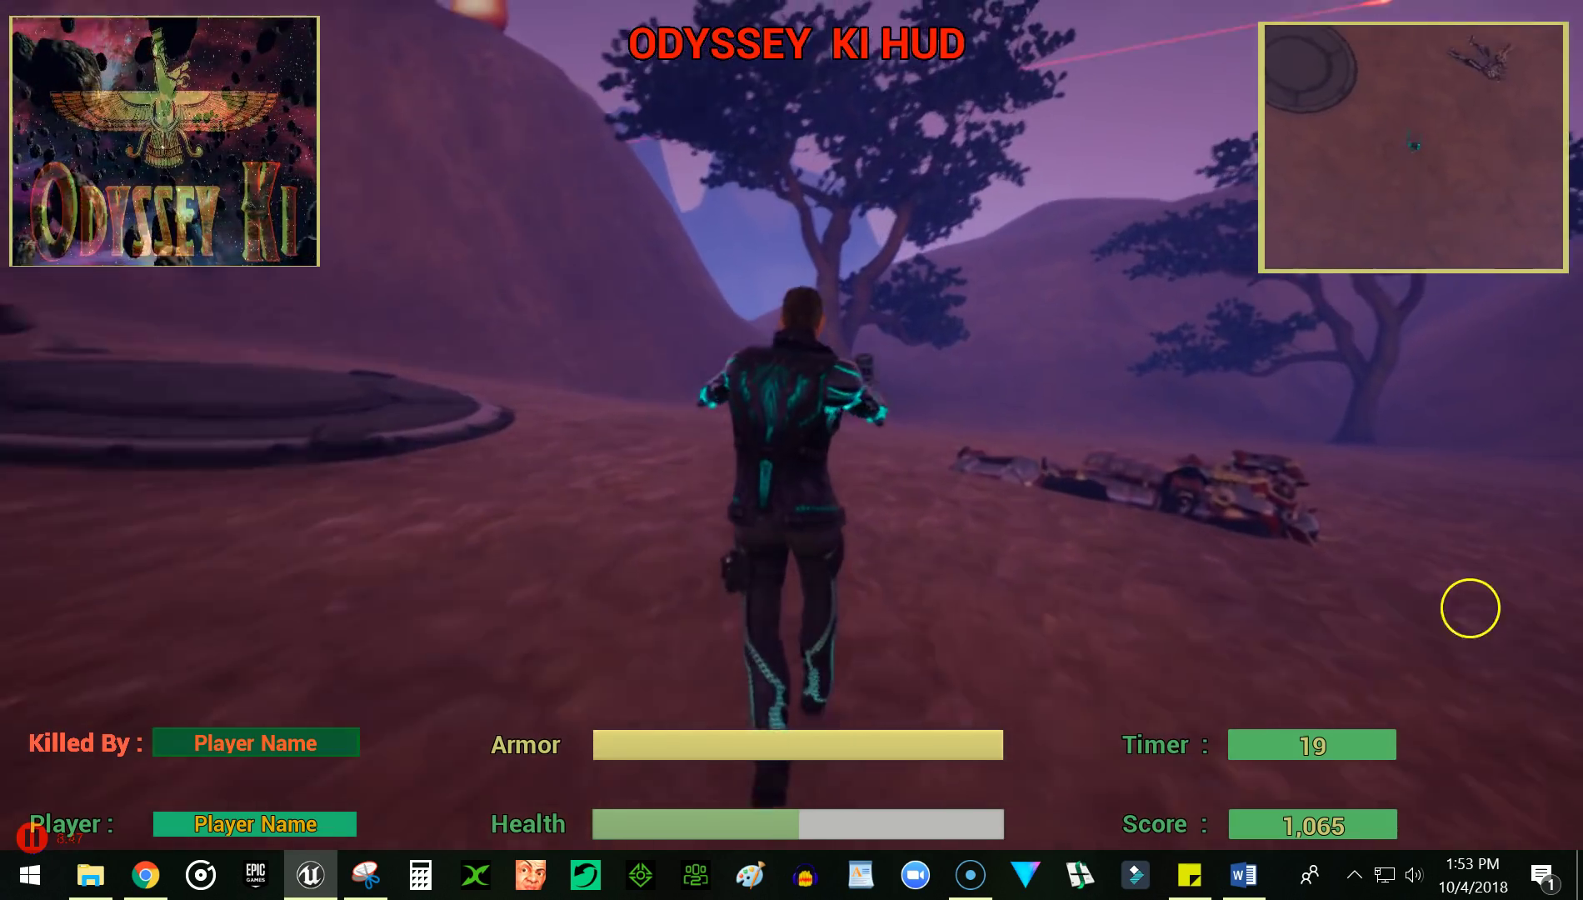
pyautogui.click(1537, 586)
pyautogui.click(1438, 696)
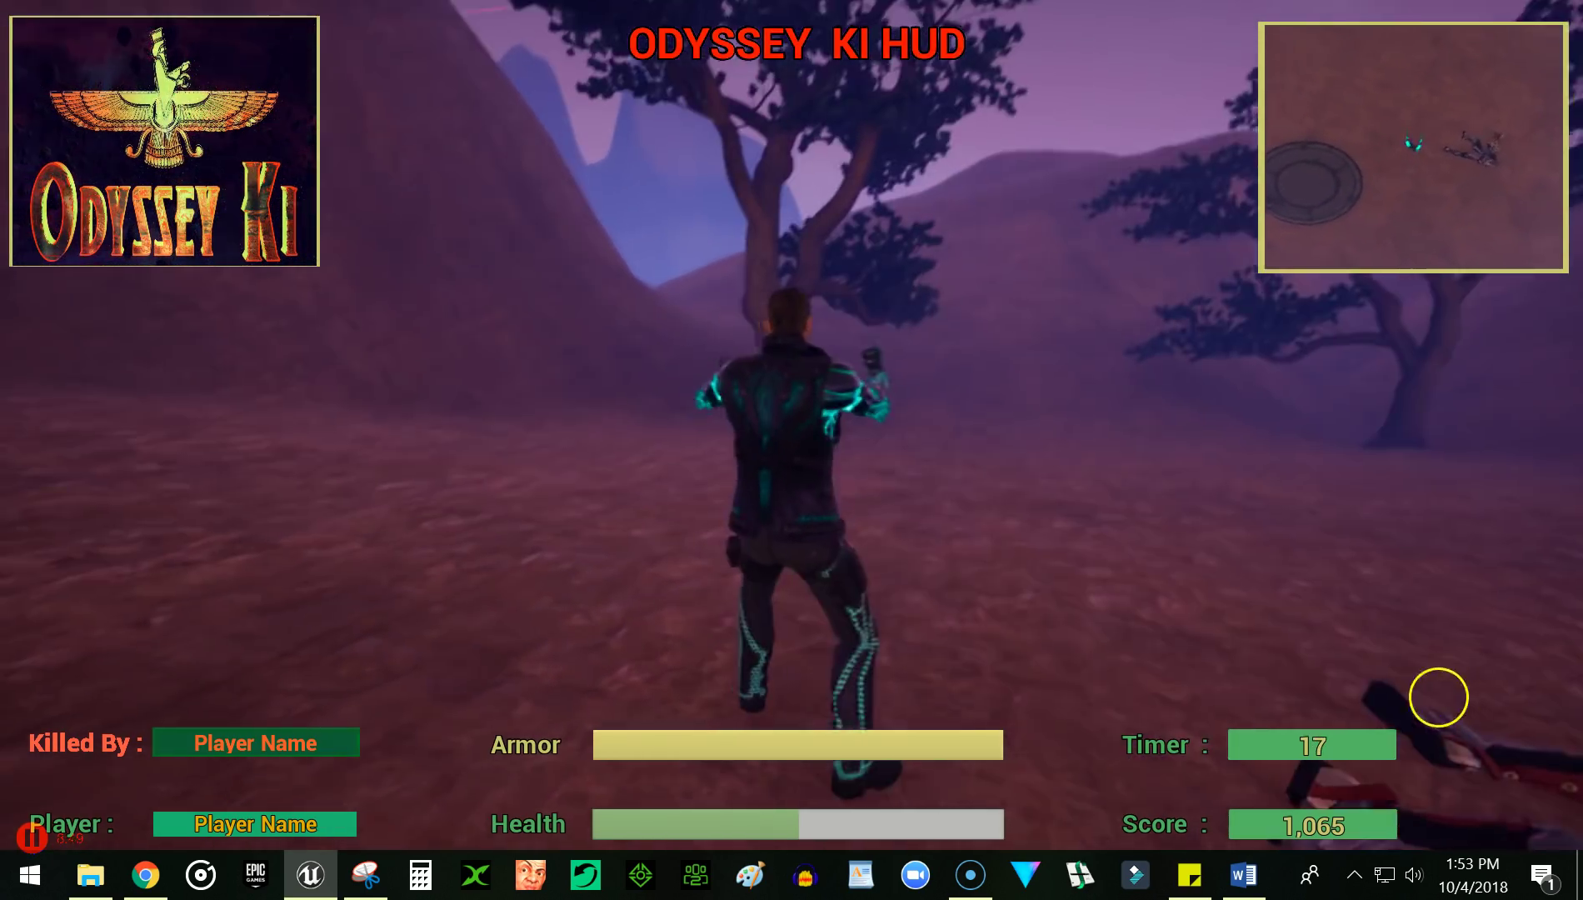
pyautogui.click(1353, 636)
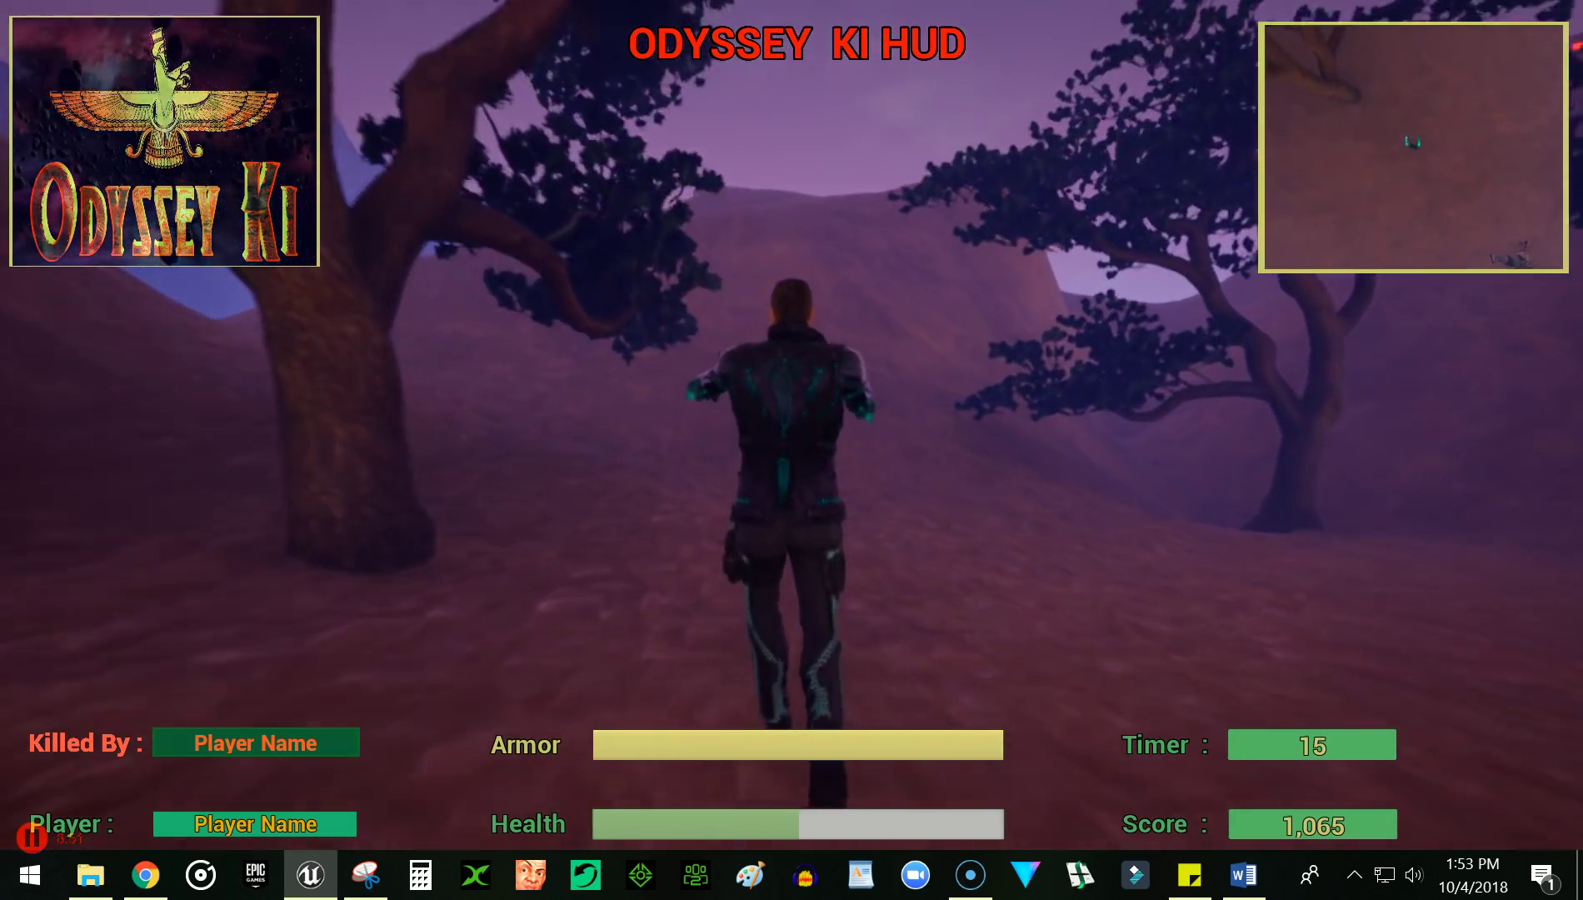
# Run past the trees and up the hillside to the crest facing the domed tower
pyautogui.press('w')
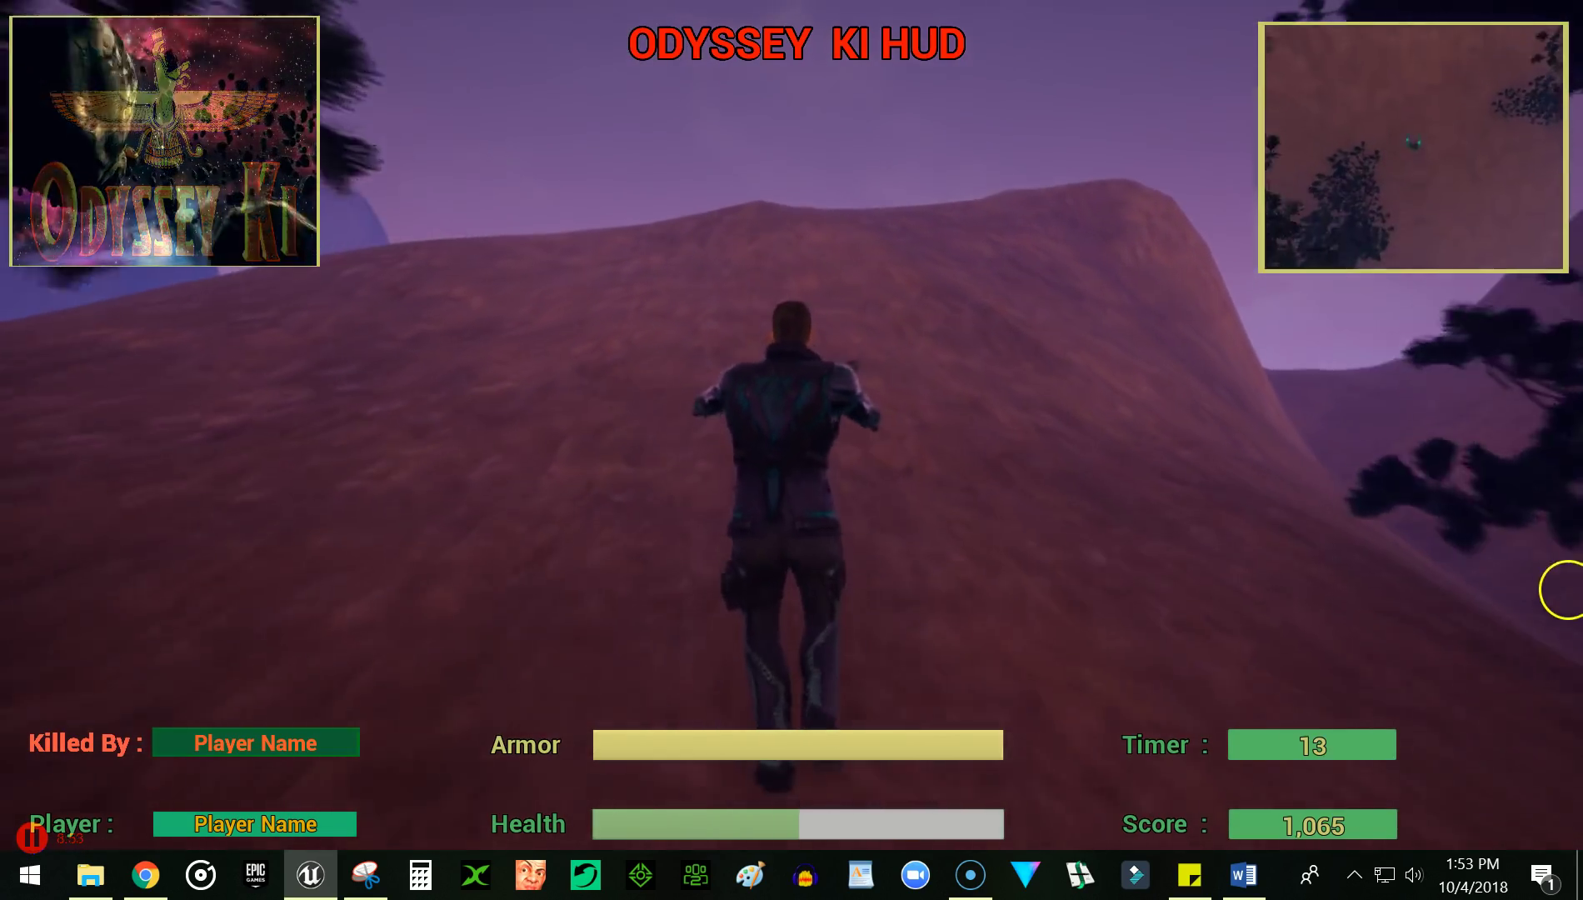
pyautogui.press('w')
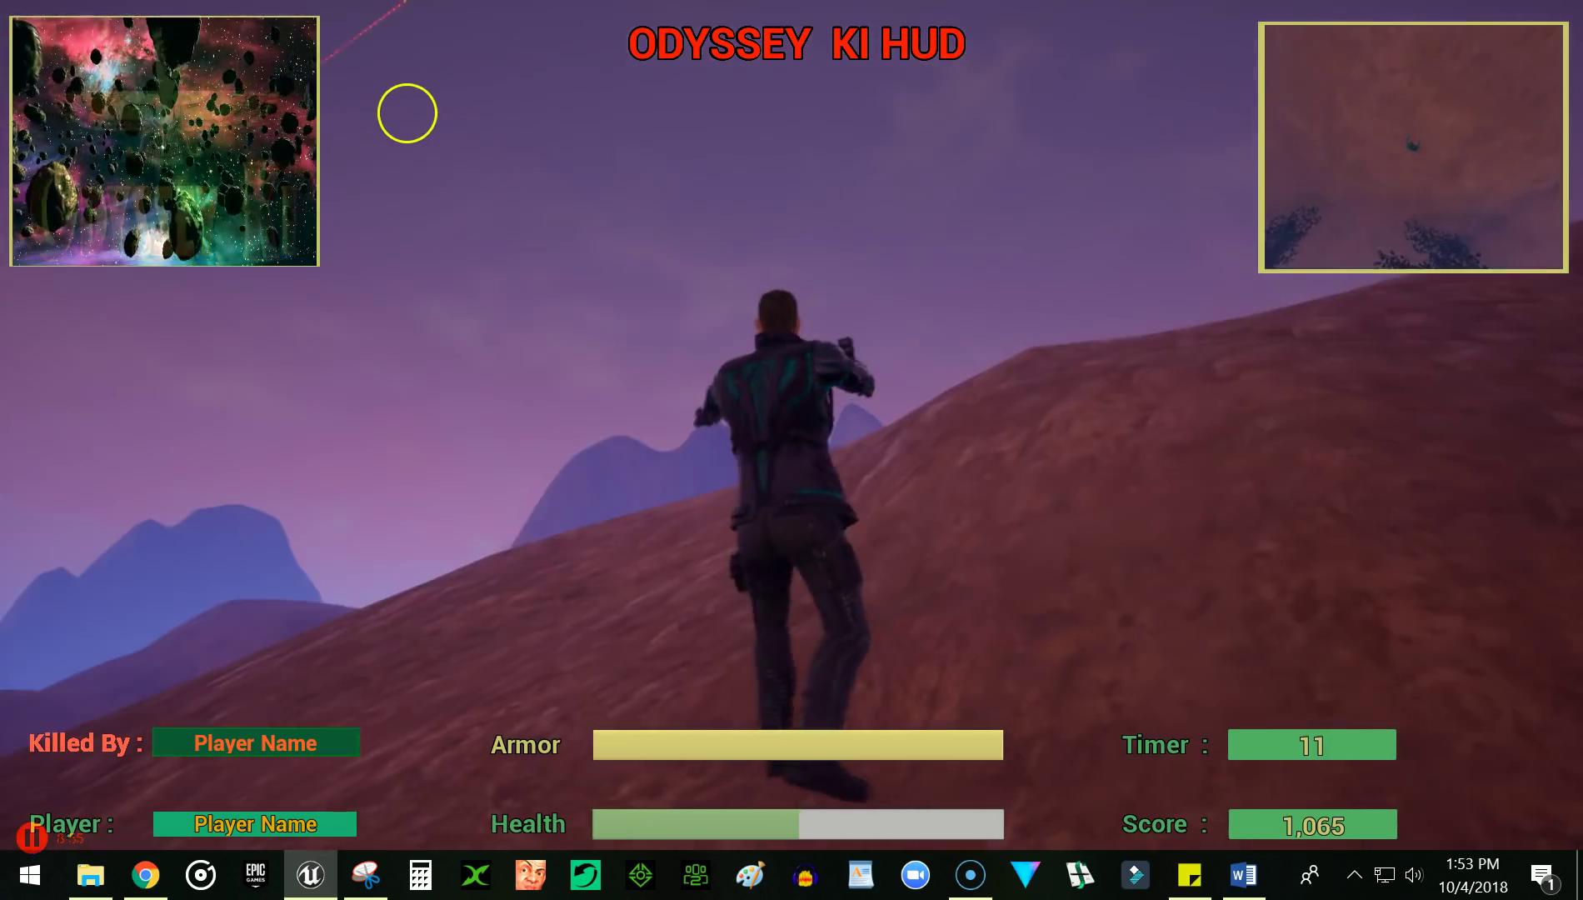
pyautogui.press('w')
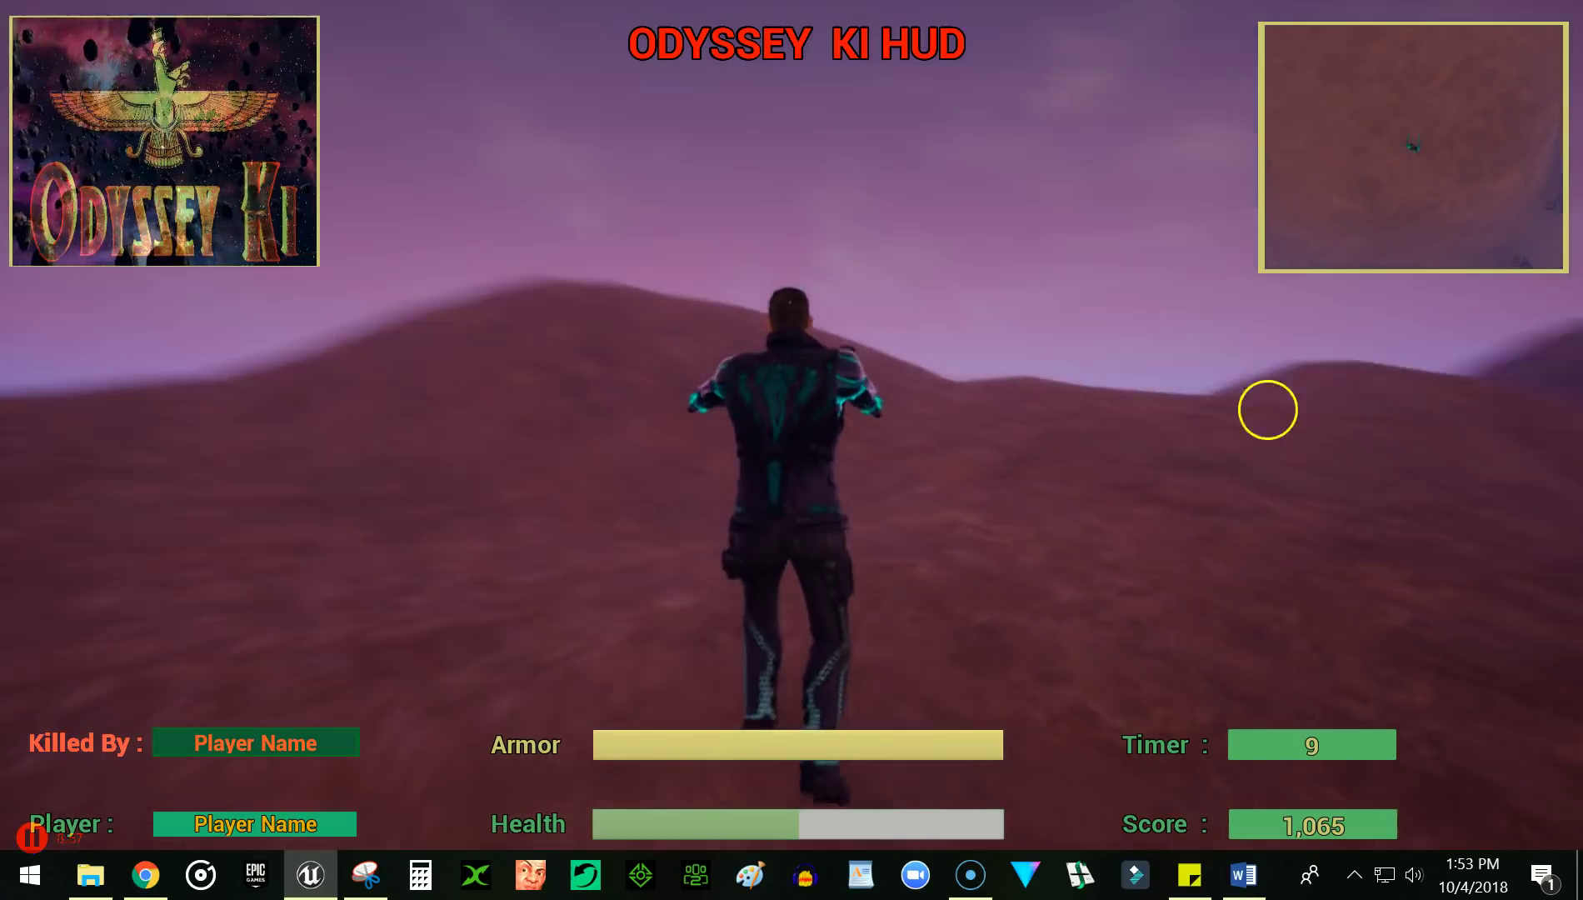
pyautogui.press('w')
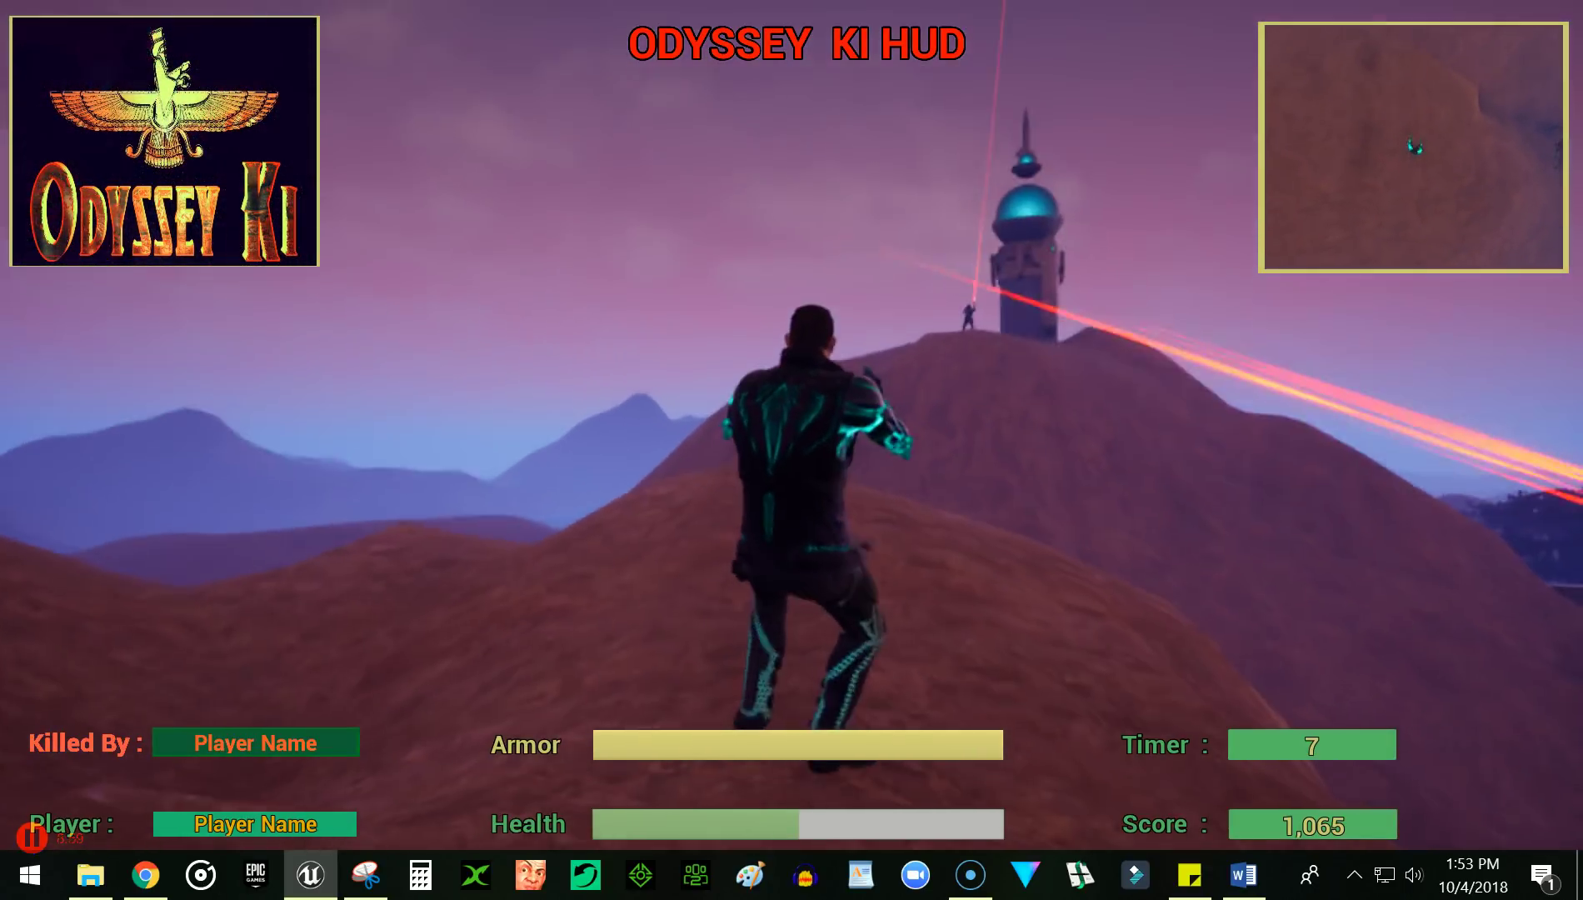
# Resume mouse control of the game facing the domed tower, and end the play session once the round is over
pyautogui.click(1271, 320)
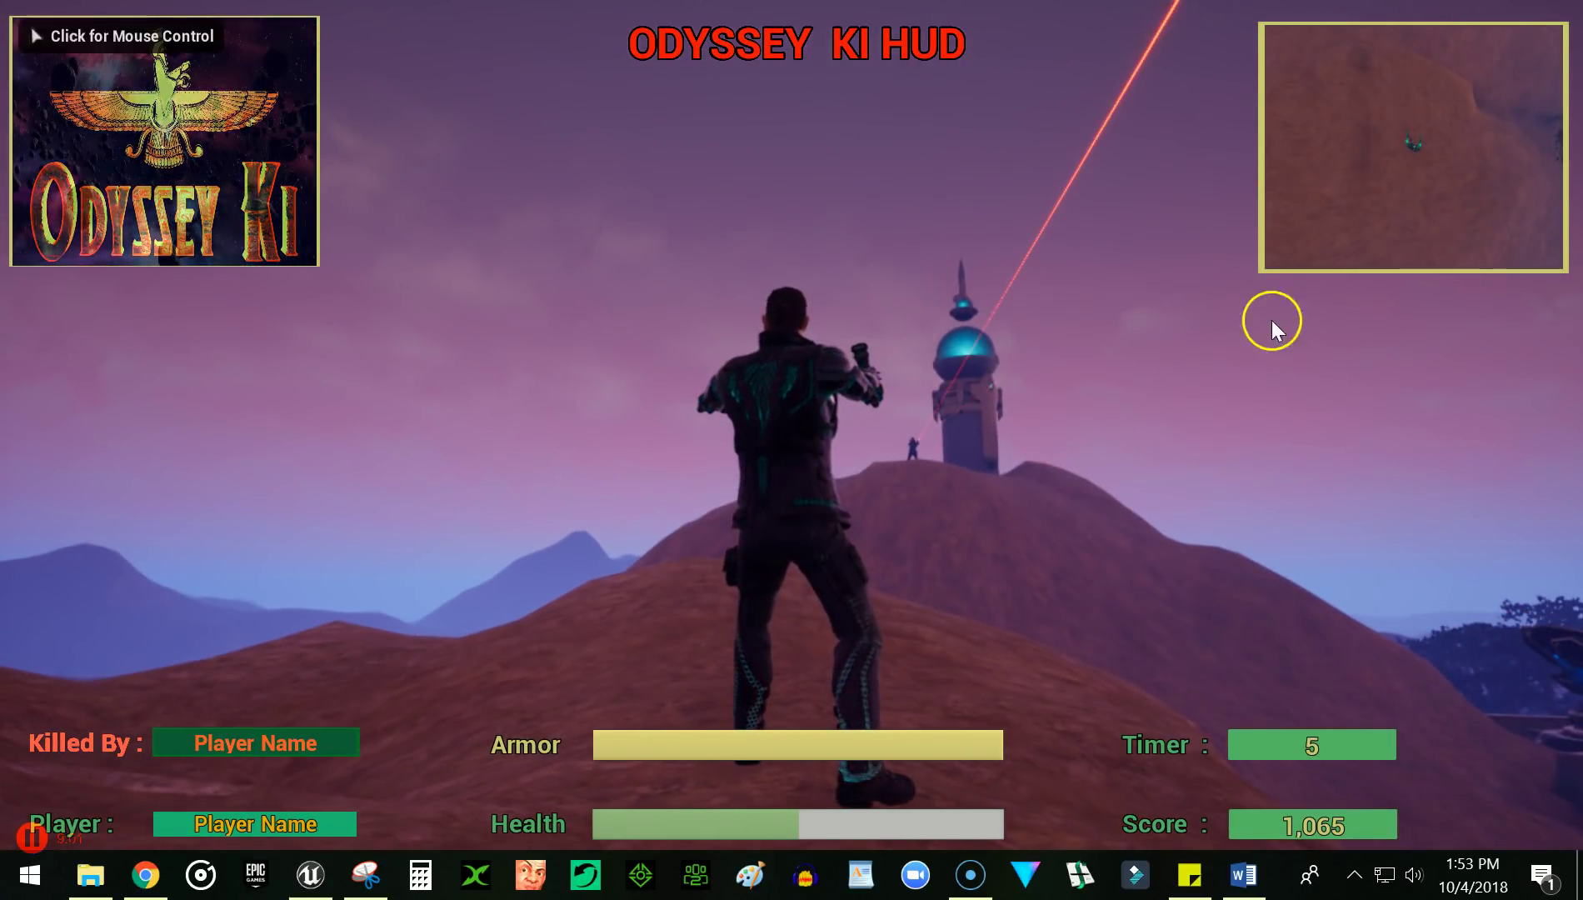
pyautogui.click(1271, 321)
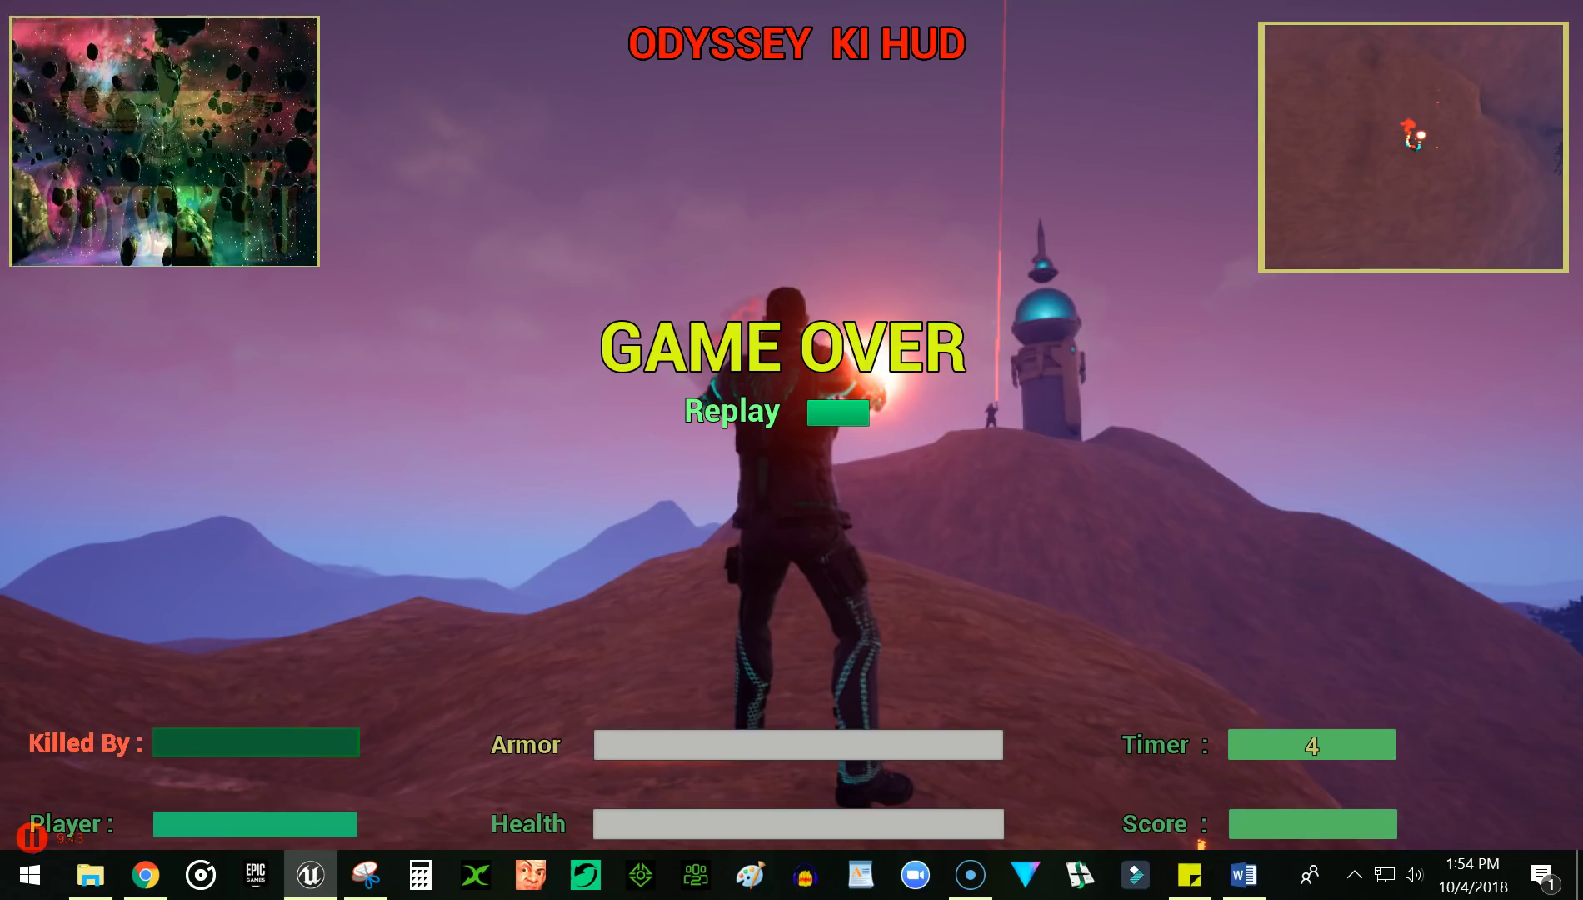
pyautogui.press('Escape')
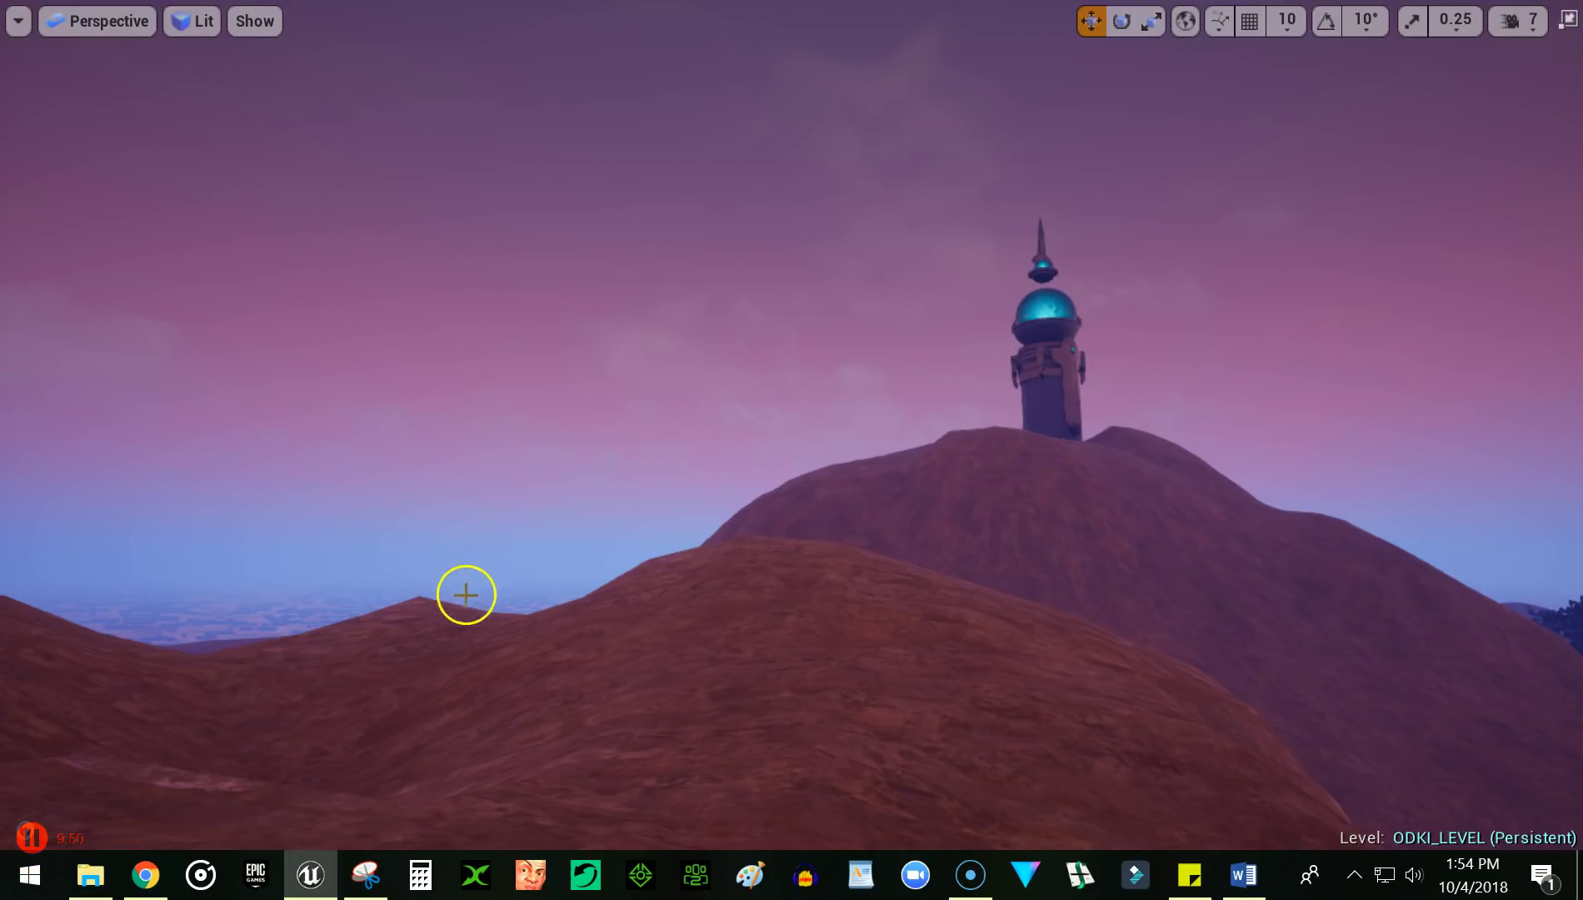
# Examine the sky, hilltop and distant mountains of the level in the editor viewport
pyautogui.moveTo(467, 595); pyautogui.dragTo(59, 217, button='right')
pyautogui.moveTo(141, 375); pyautogui.dragTo(469, 586, button='right')
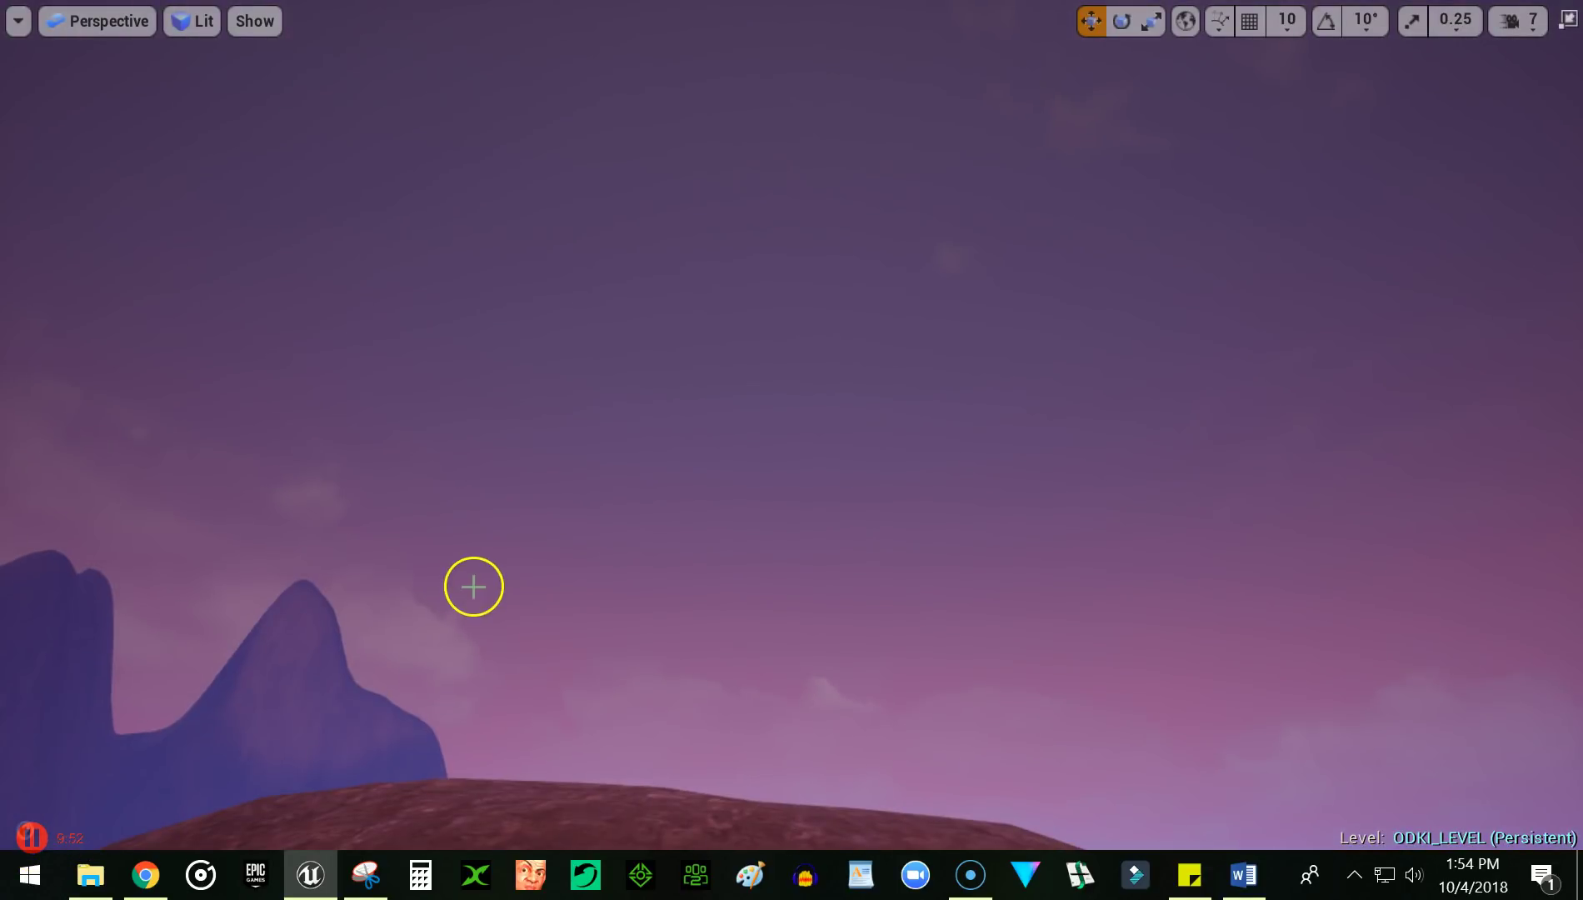
pyautogui.rightClick(475, 588)
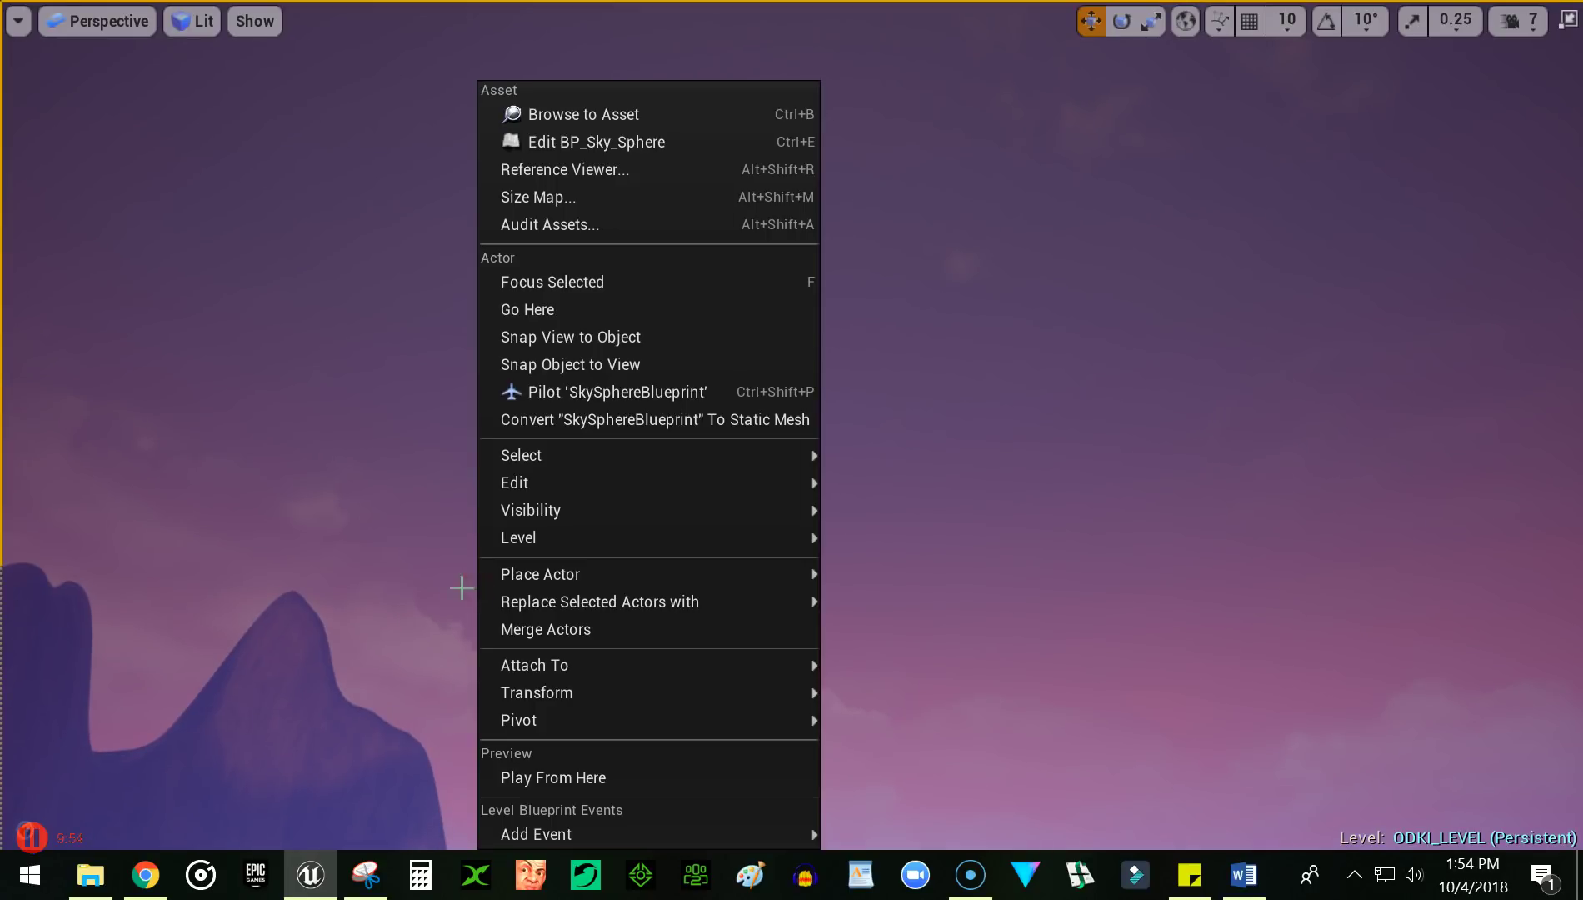
pyautogui.click(452, 589)
pyautogui.moveTo(501, 636); pyautogui.dragTo(491, 766, button='right')
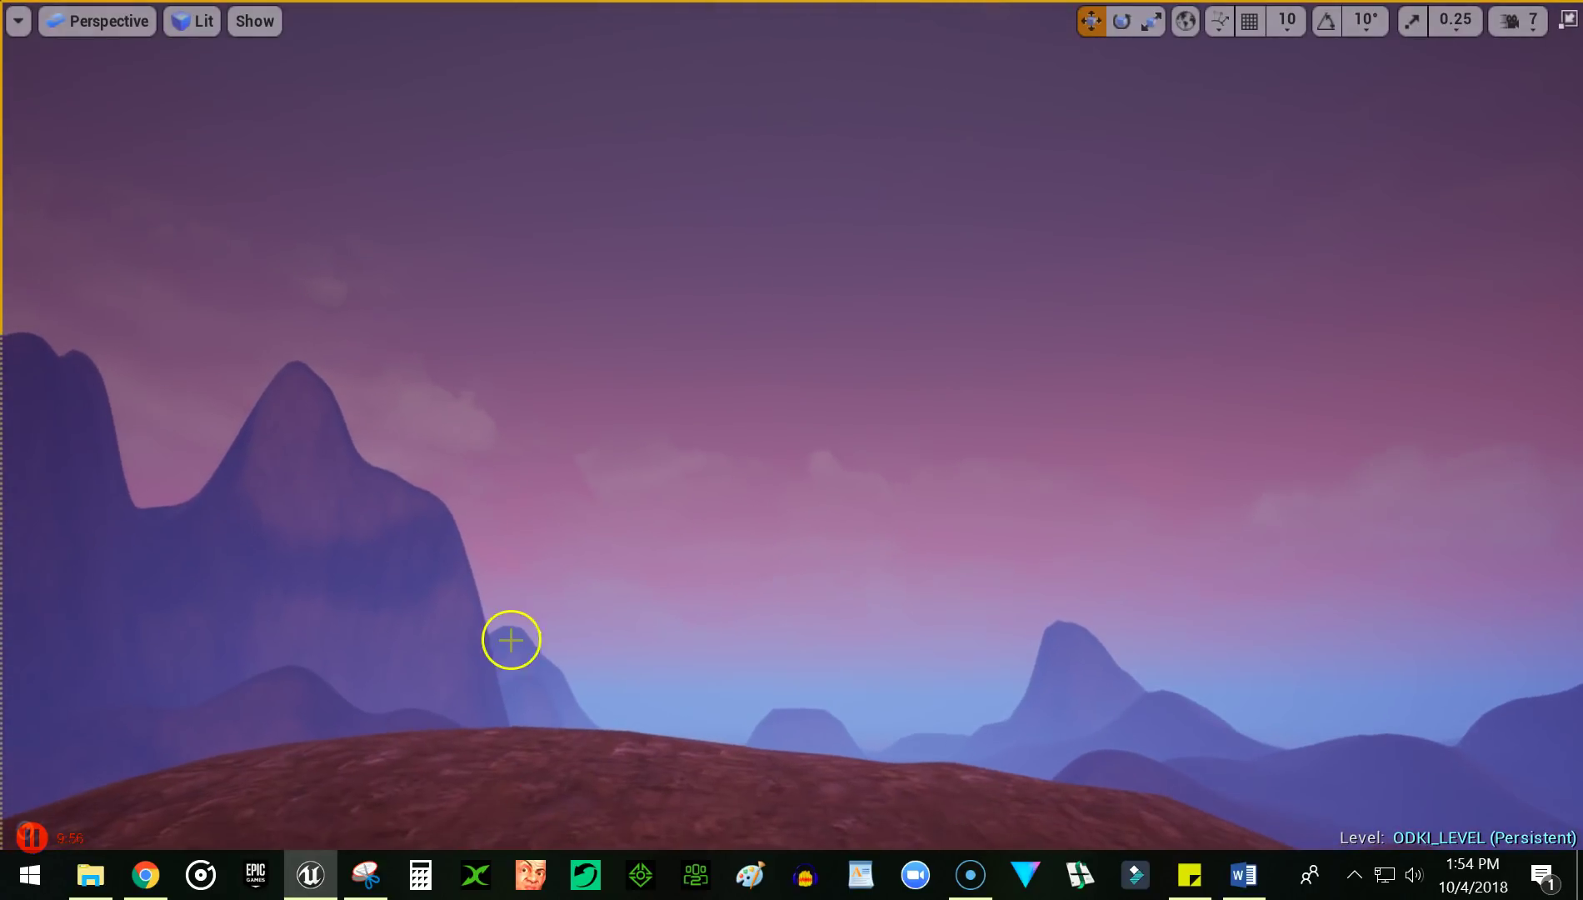
pyautogui.scroll(2, 519, 639)
pyautogui.moveTo(519, 638)
pyautogui.mouseDown(button='right')
pyautogui.moveTo(583, 678)
pyautogui.moveTo(519, 640)
pyautogui.mouseUp(button='right')
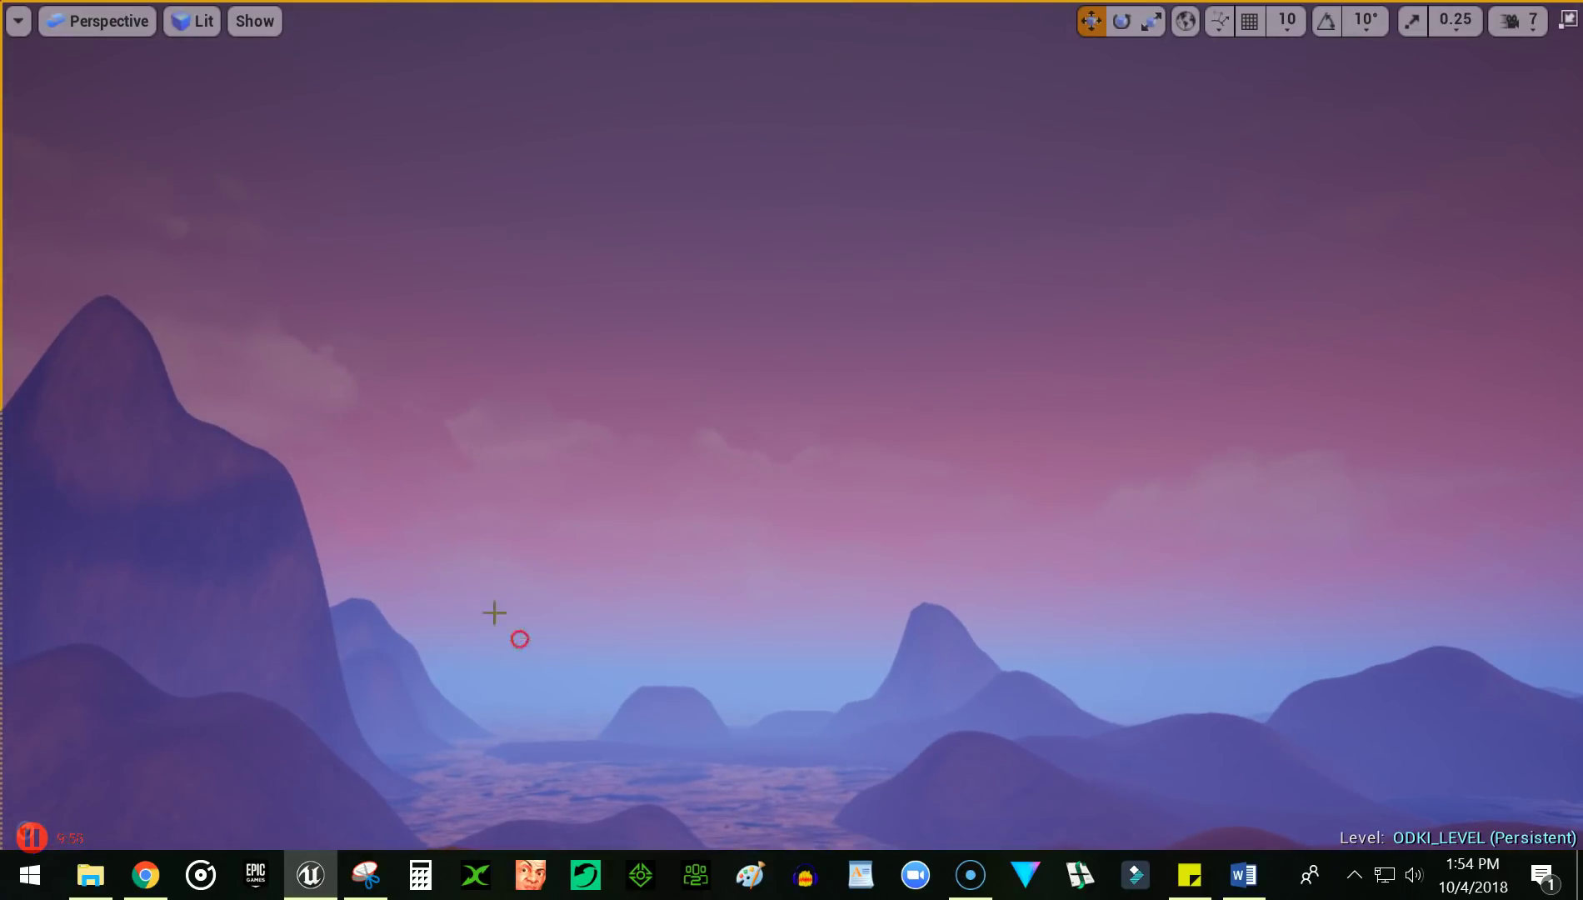
# Turn on Realtime rendering for the viewport and look over the water, the domed tower and the burning peaks beyond the trees
pyautogui.click(18, 21)
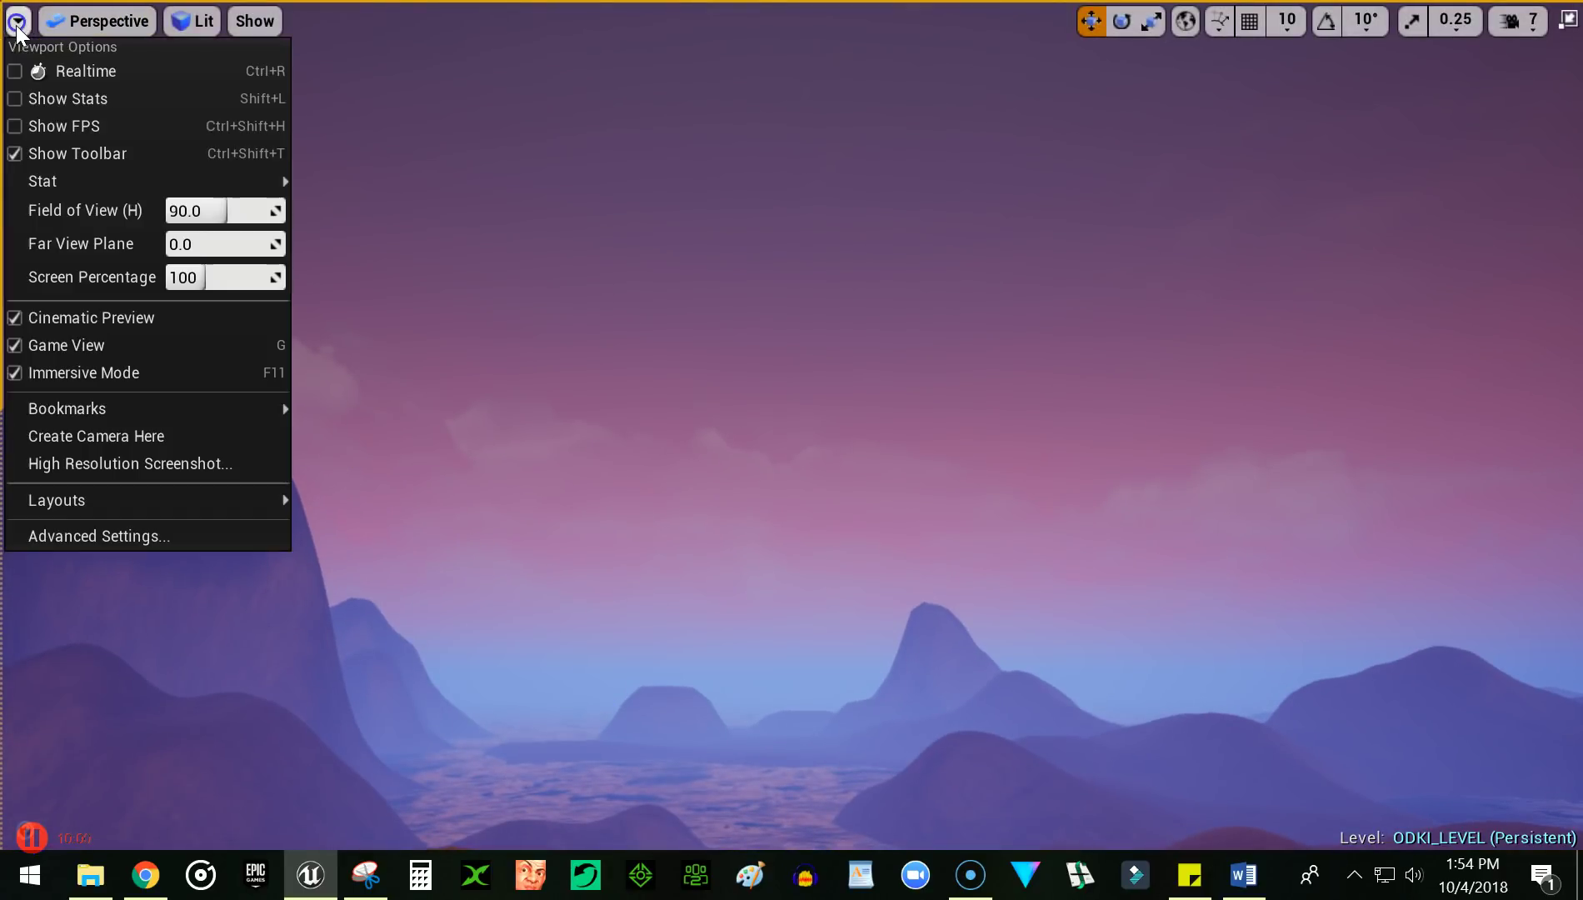
pyautogui.click(33, 71)
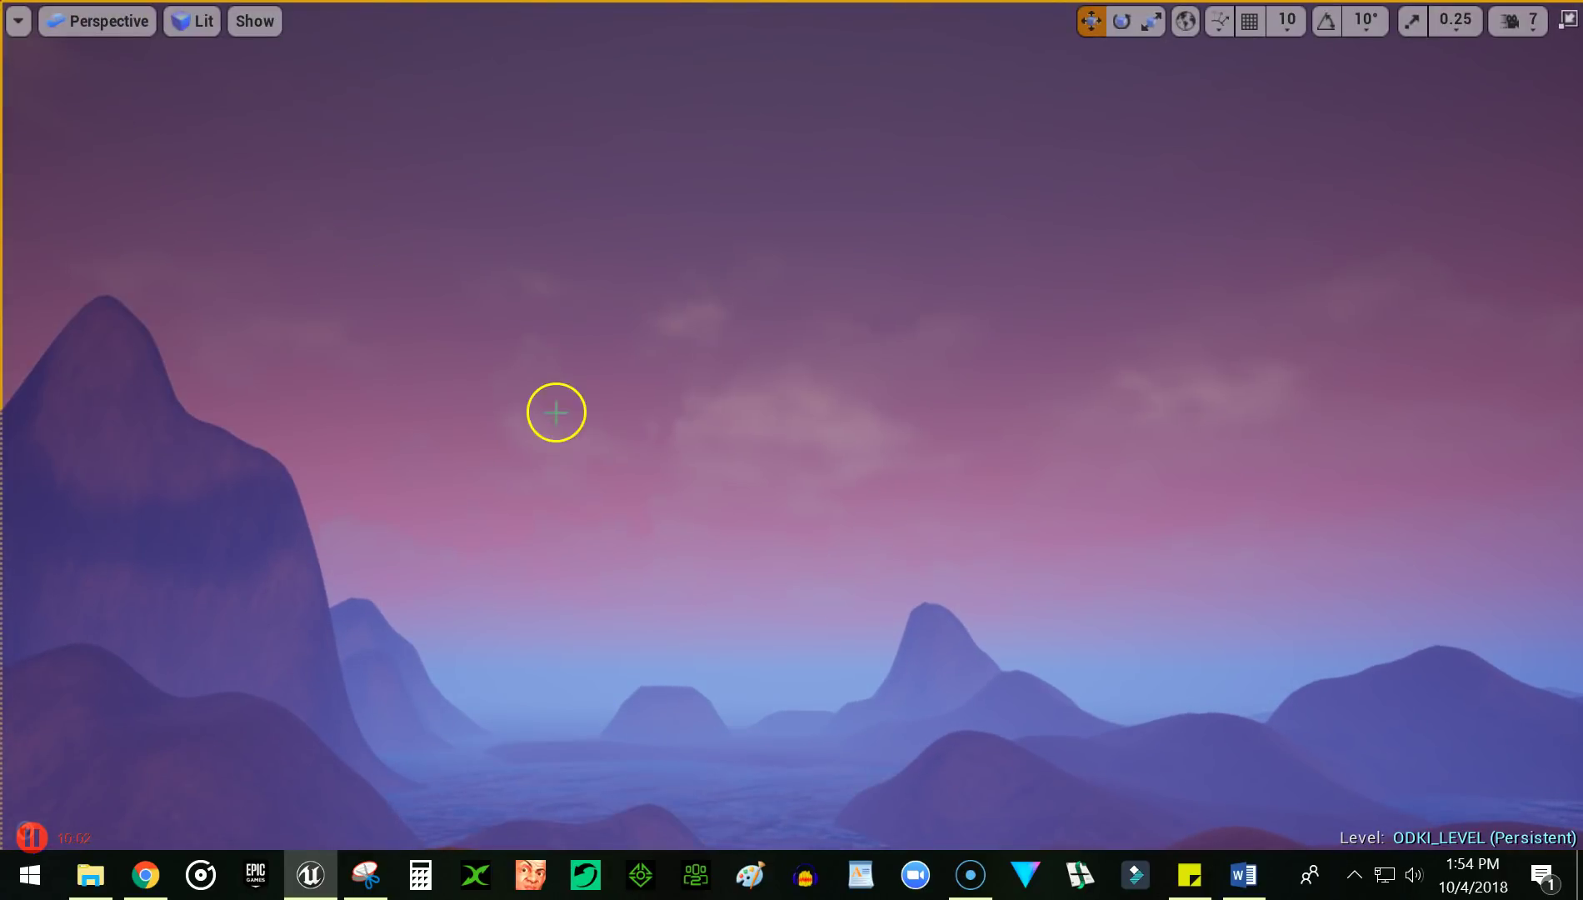
pyautogui.moveTo(652, 533); pyautogui.dragTo(662, 579, button='right')
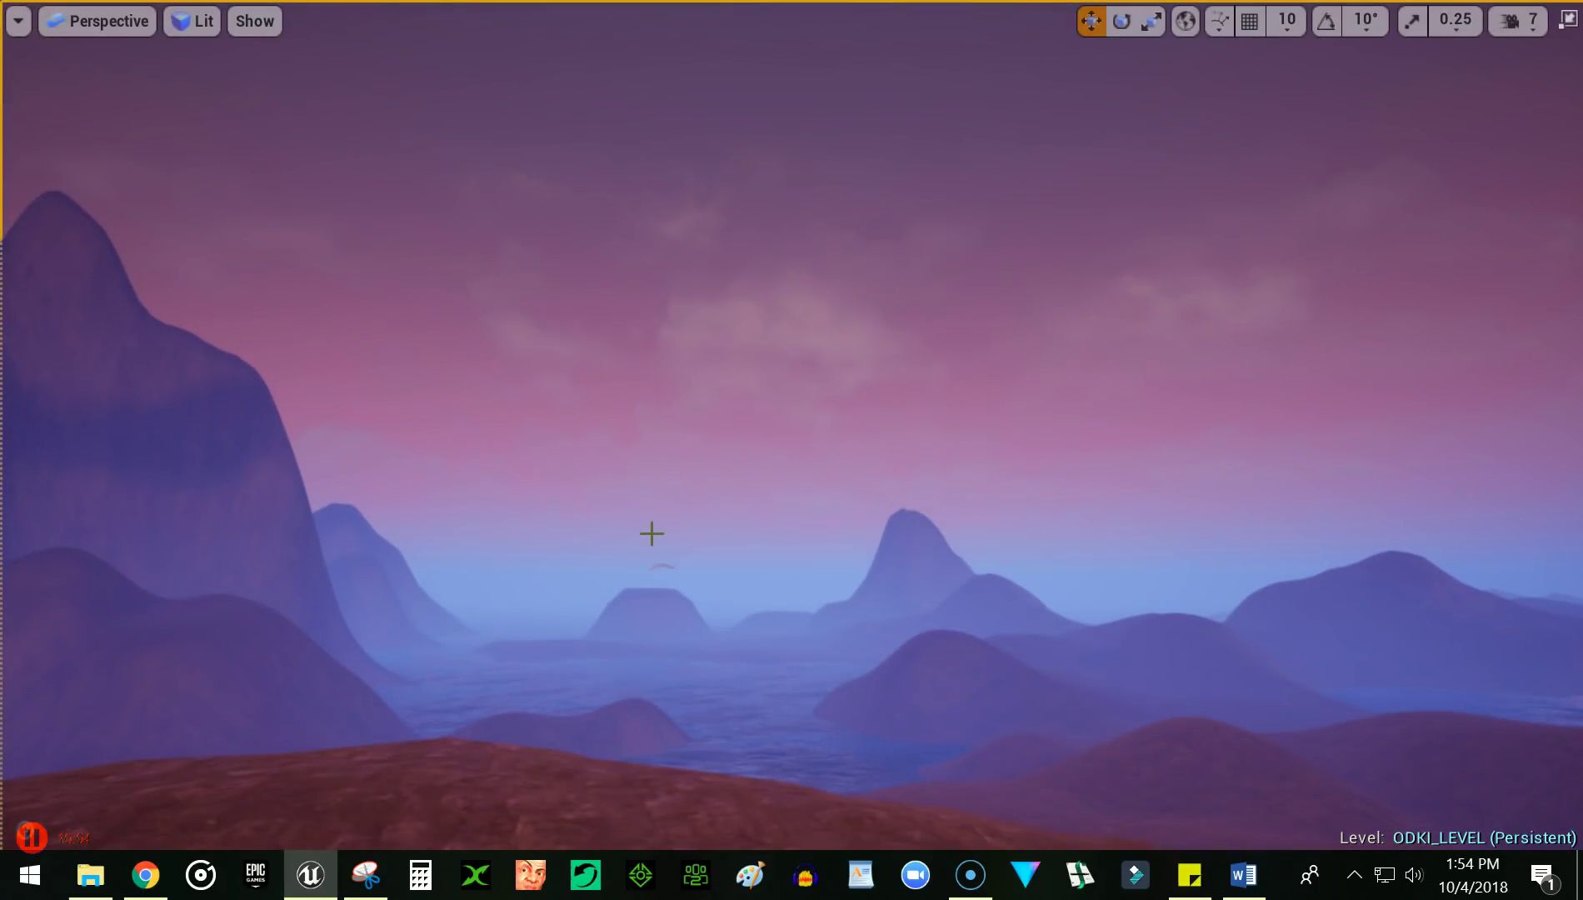
pyautogui.moveTo(675, 496); pyautogui.dragTo(7, 588, button='right')
pyautogui.moveTo(643, 526); pyautogui.dragTo(643, 526, button='right')
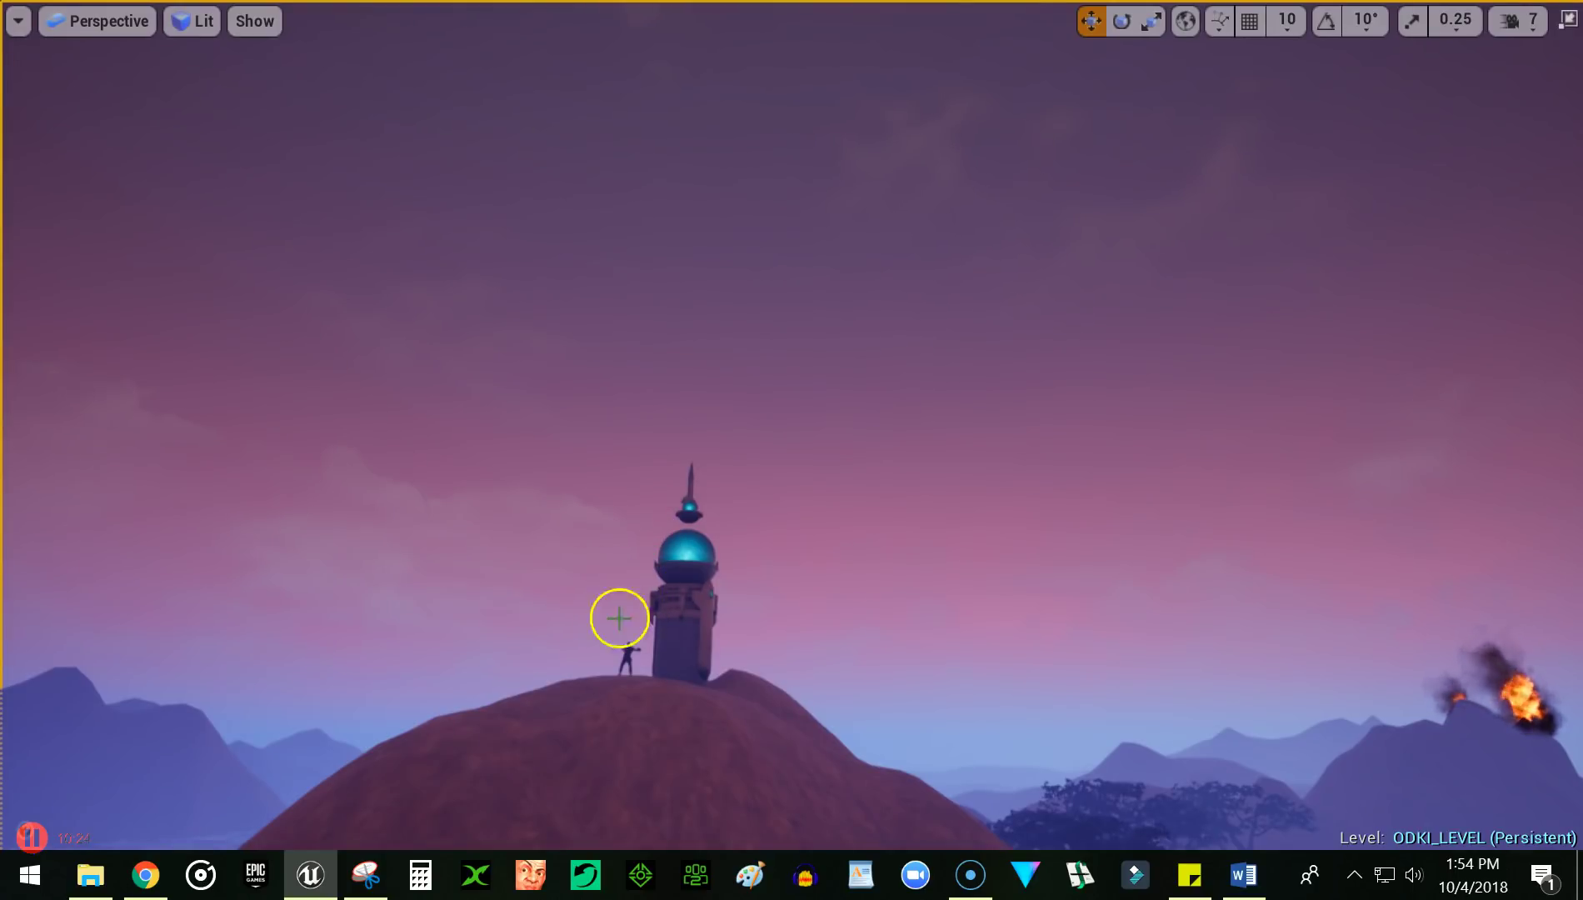
pyautogui.moveTo(920, 680); pyautogui.dragTo(1210, 860, button='right')
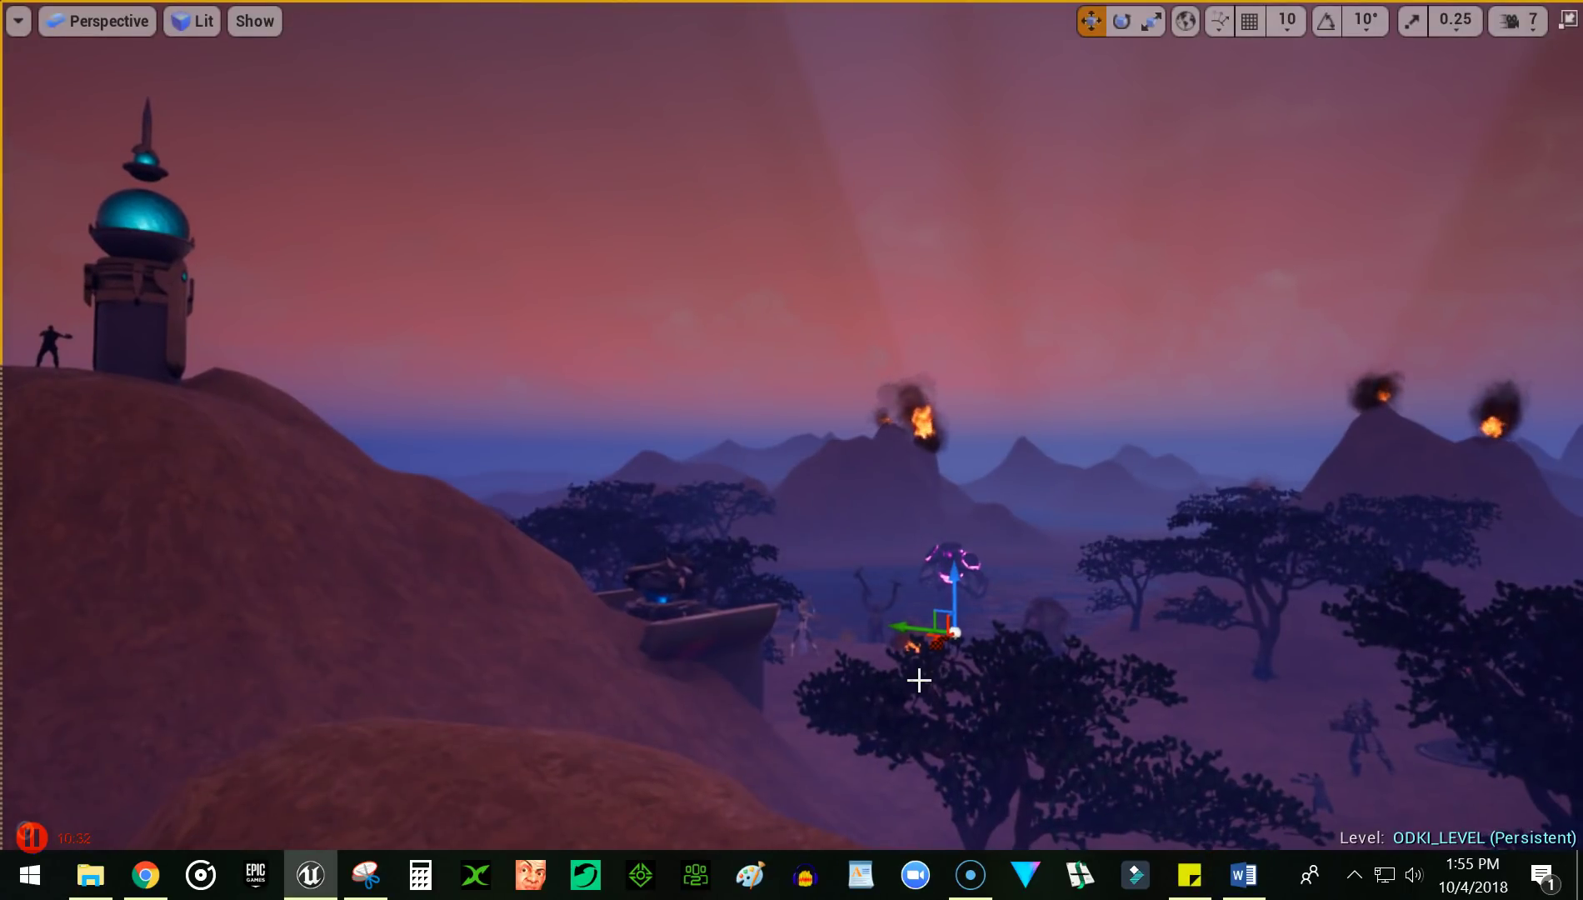